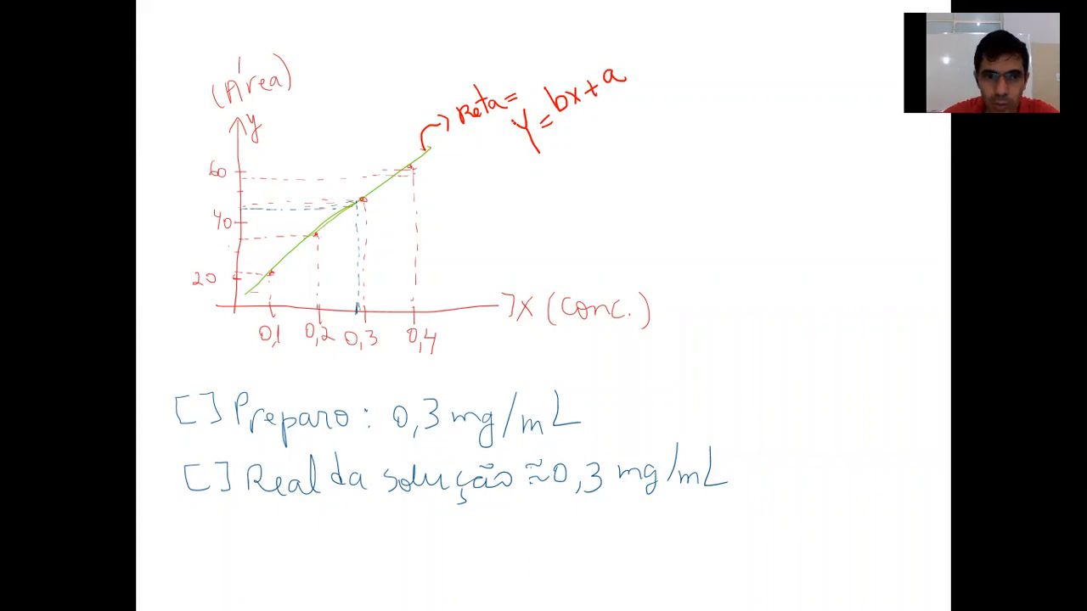
Step: Handwrite "Área = b.[ ] + a" in red ink beneath the line equation Y = bx + a
mouse_move(543, 193)
mouse_down()
mouse_move(552, 171)
mouse_move(555, 187)
mouse_move(552, 151)
mouse_up()
mouse_move(562, 178)
mouse_down()
mouse_move(584, 173)
mouse_move(604, 144)
mouse_up()
drag(598, 158, 634, 143)
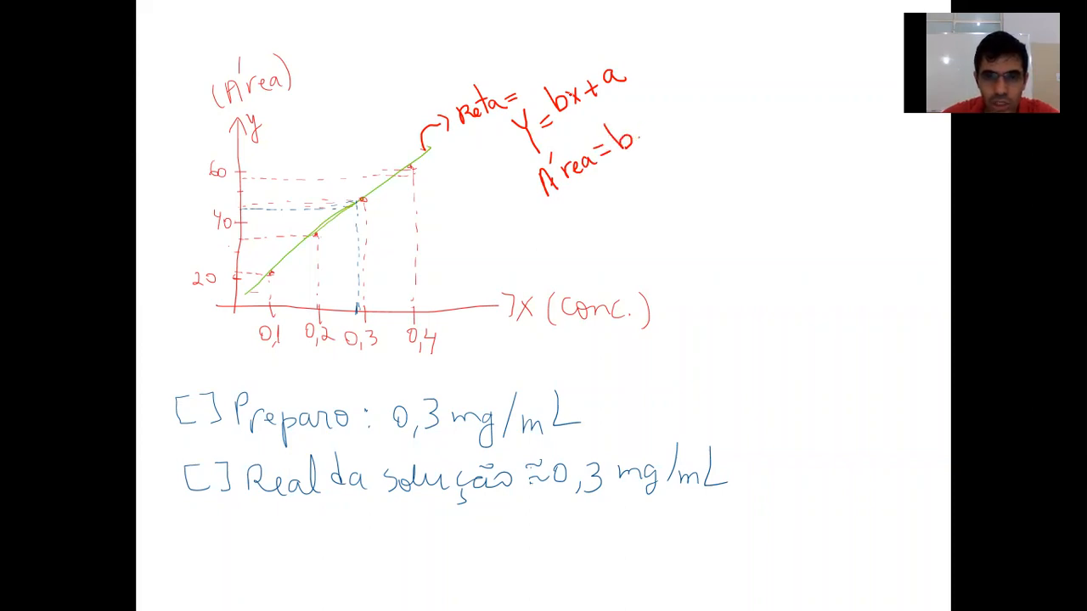
mouse_move(650, 106)
mouse_down()
mouse_move(637, 134)
mouse_move(667, 131)
mouse_move(695, 95)
mouse_move(718, 100)
mouse_up()
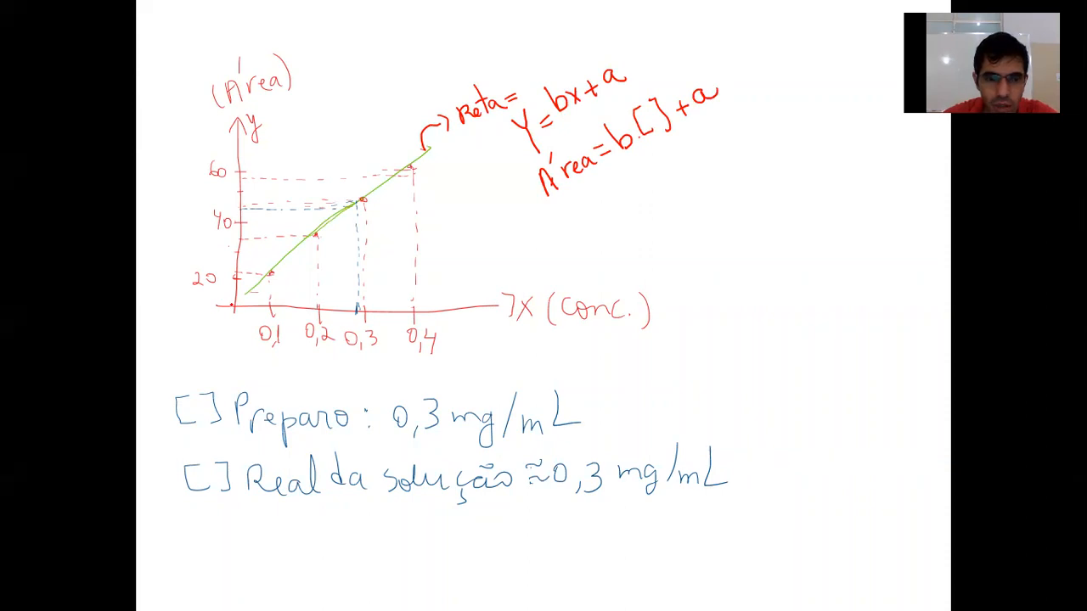
Step: Extend the calibration line down to the axes' origin and draw a red box around the Área equation
drag(232, 304, 247, 289)
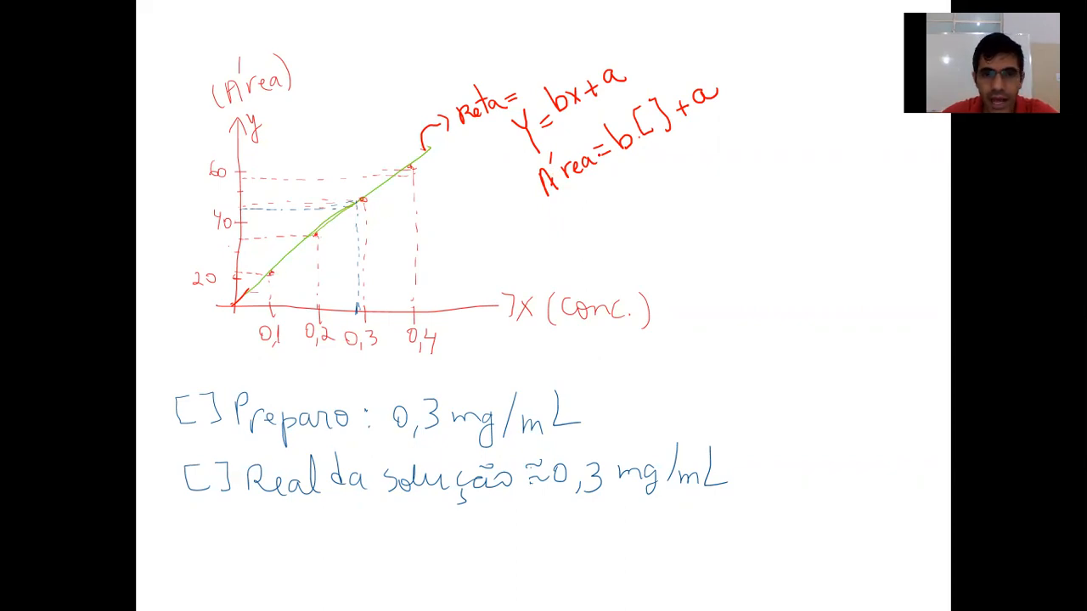
mouse_move(544, 209)
mouse_down()
mouse_move(707, 124)
mouse_move(724, 75)
mouse_move(643, 86)
mouse_move(535, 140)
mouse_move(521, 184)
mouse_move(545, 210)
mouse_up()
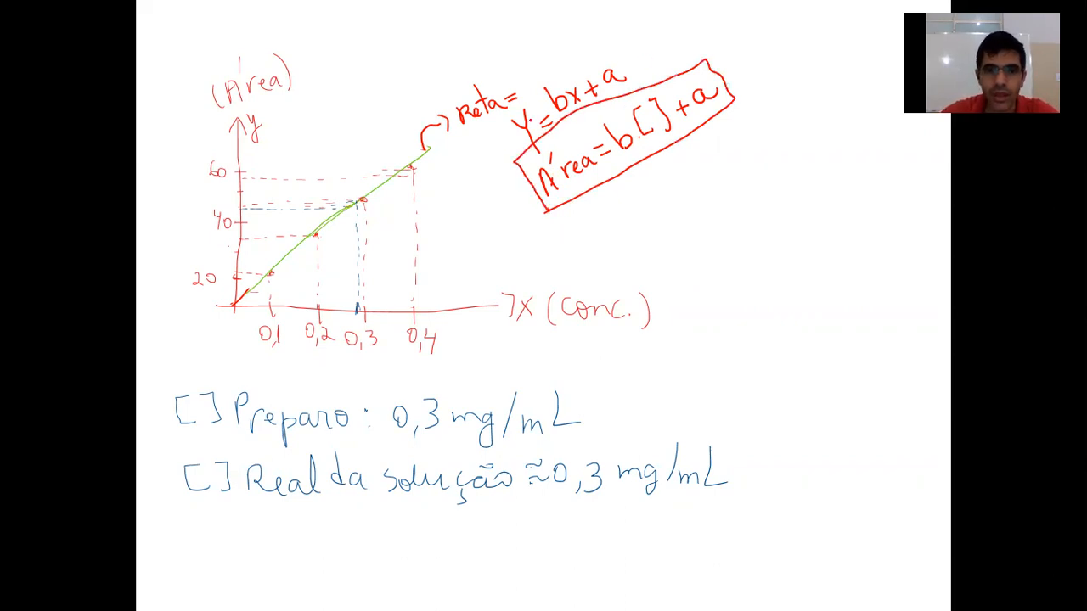
Step: Handwrite the equation "Y = bx + a" in red ink below the boxed Área equation
mouse_move(654, 172)
mouse_down()
mouse_move(669, 209)
mouse_move(693, 177)
mouse_up()
drag(678, 190, 727, 185)
mouse_move(727, 170)
mouse_down()
mouse_move(715, 187)
mouse_move(752, 171)
mouse_up()
mouse_move(745, 163)
mouse_down()
mouse_move(744, 180)
mouse_move(779, 177)
mouse_up()
Step: Draw arrows down from bx and a in the lower equation, each ending at a question mark
drag(709, 194, 715, 219)
drag(708, 210, 716, 245)
click(727, 242)
click(720, 253)
click(764, 212)
drag(768, 179, 770, 211)
mouse_move(780, 200)
mouse_down()
mouse_move(771, 212)
mouse_move(780, 240)
mouse_up()
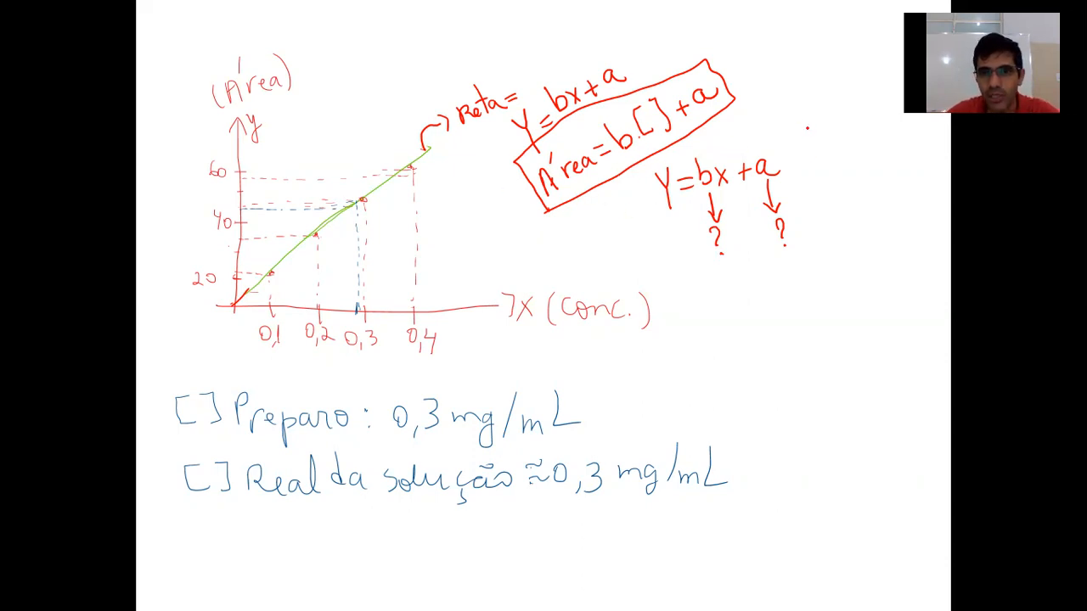
Step: Handwrite the example equation "Y = 237x + 14" in the slide's blank area and underline it
drag(811, 108, 817, 126)
mouse_move(823, 107)
mouse_down()
mouse_move(816, 148)
mouse_move(838, 130)
mouse_up()
mouse_move(830, 138)
mouse_down()
mouse_move(907, 140)
mouse_move(911, 151)
mouse_up()
drag(915, 132, 926, 158)
drag(804, 154, 931, 168)
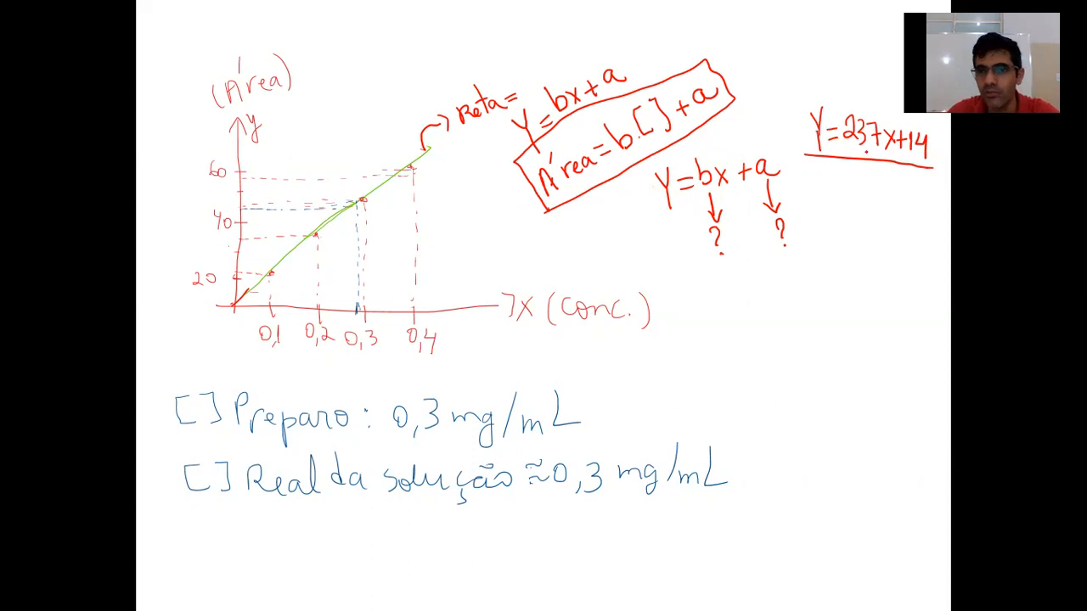
Step: Circle 237 and 14 in the example equation, box the equation and draw an arrow down from its Y
mouse_move(855, 106)
mouse_down()
mouse_move(836, 136)
mouse_move(865, 158)
mouse_move(888, 132)
mouse_move(845, 104)
mouse_up()
mouse_move(914, 125)
mouse_down()
mouse_move(904, 135)
mouse_move(913, 161)
mouse_move(920, 126)
mouse_up()
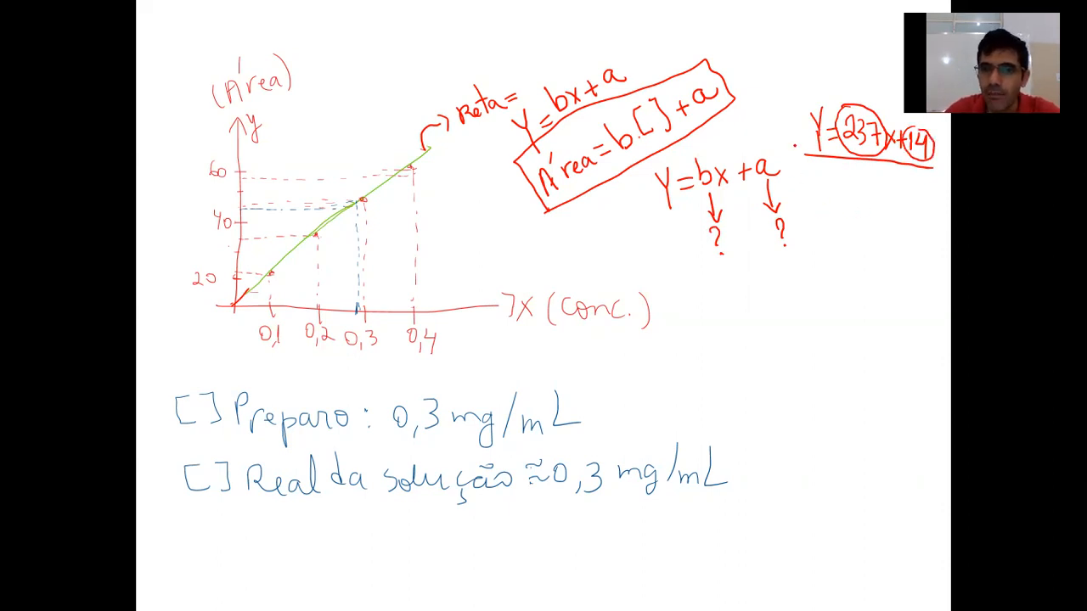
mouse_move(803, 158)
mouse_down()
mouse_move(821, 93)
mouse_move(878, 97)
mouse_move(904, 102)
mouse_move(935, 150)
mouse_move(937, 169)
mouse_move(925, 174)
mouse_up()
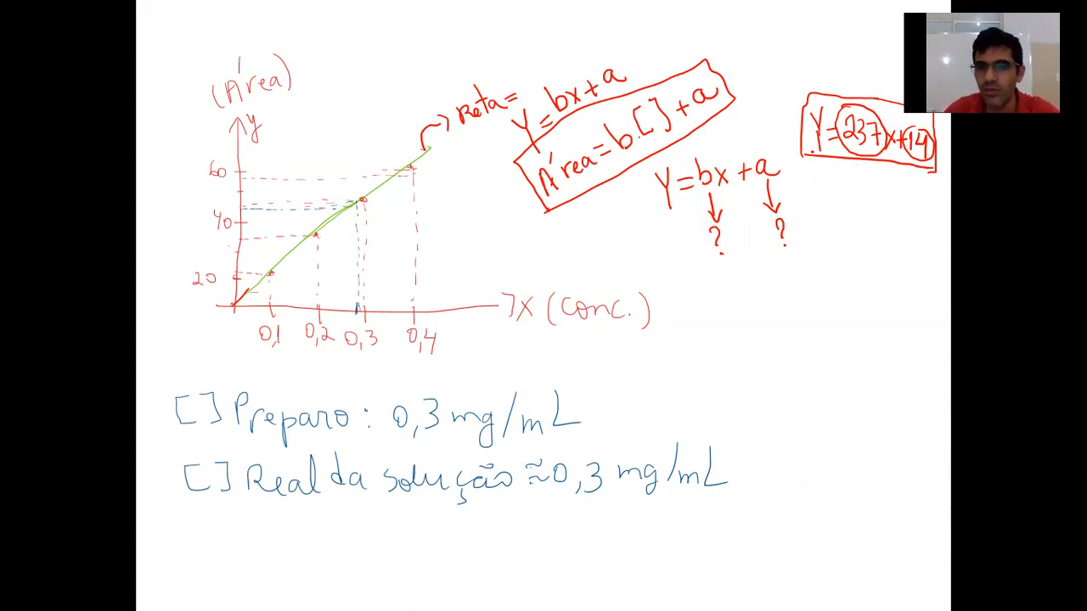
drag(806, 155, 815, 223)
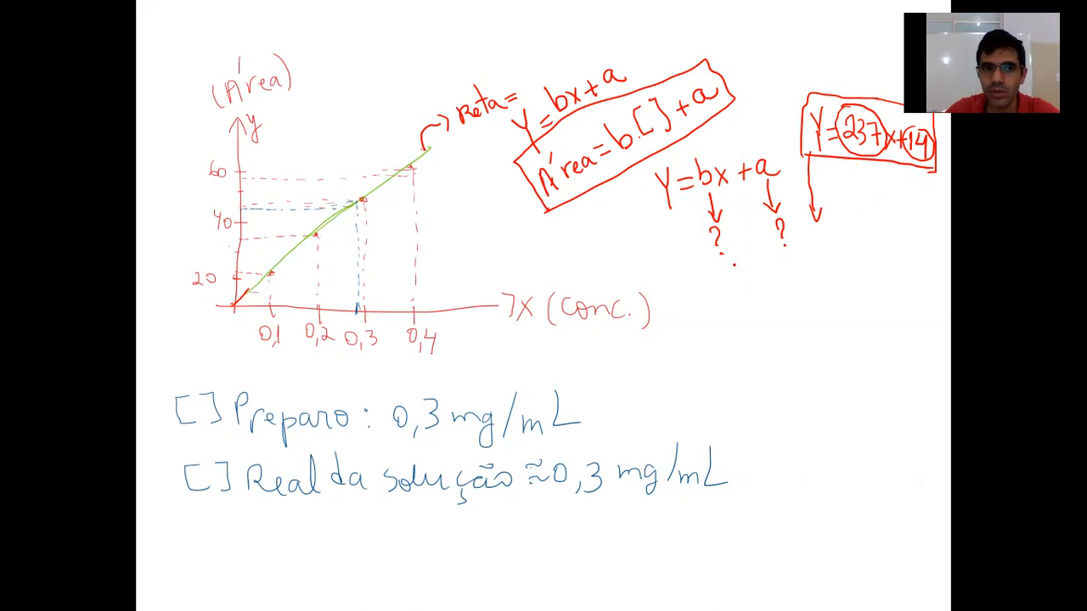
Step: Check the sample area on the previous slide, return, and end the slide show keeping the ink annotations
key(Left)
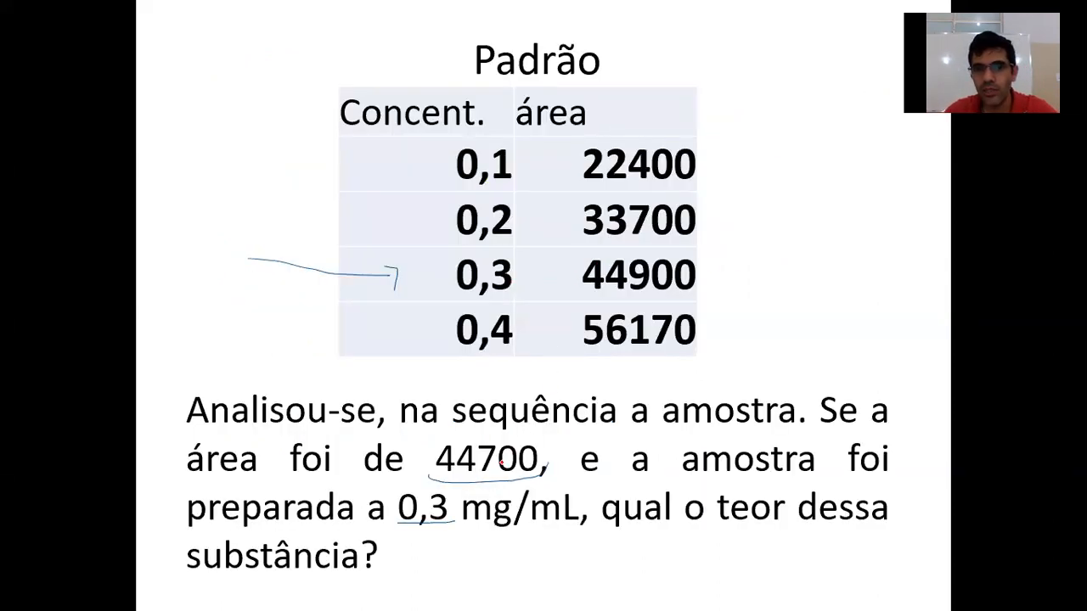
key(Right)
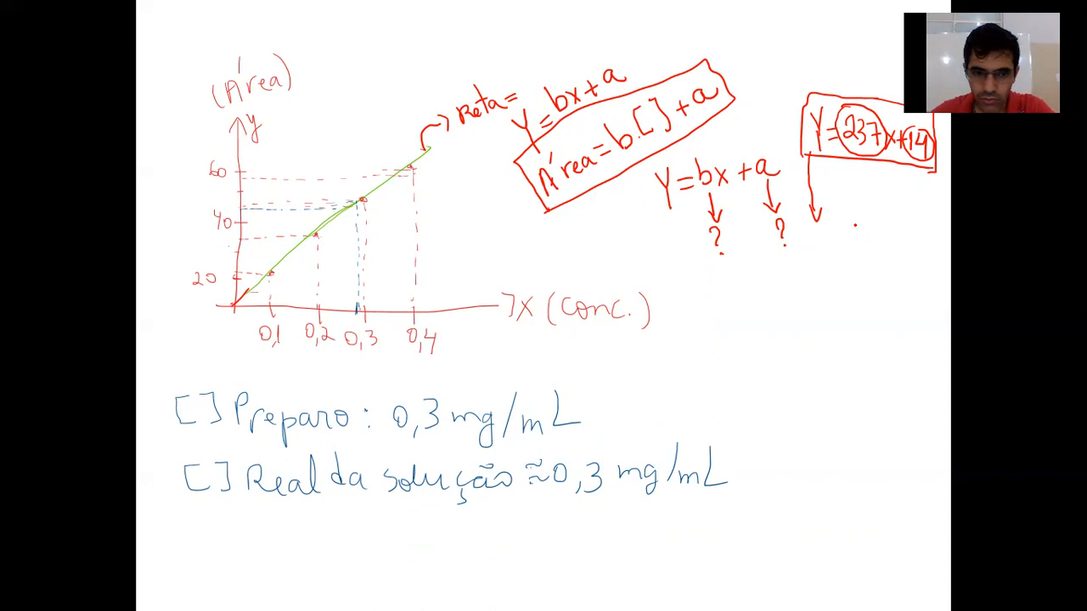
key(Escape)
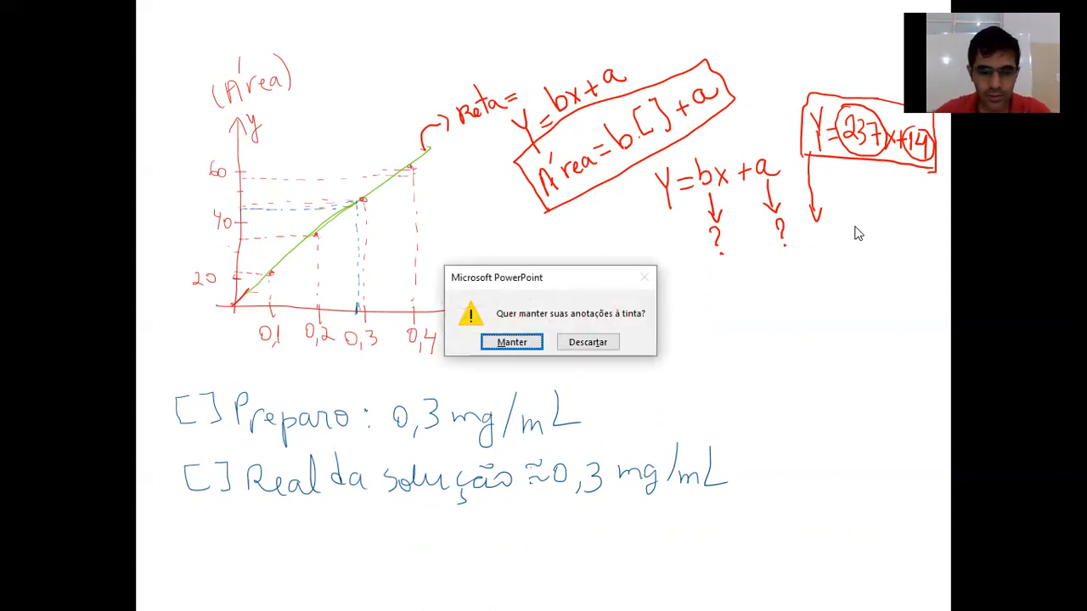
key(Return)
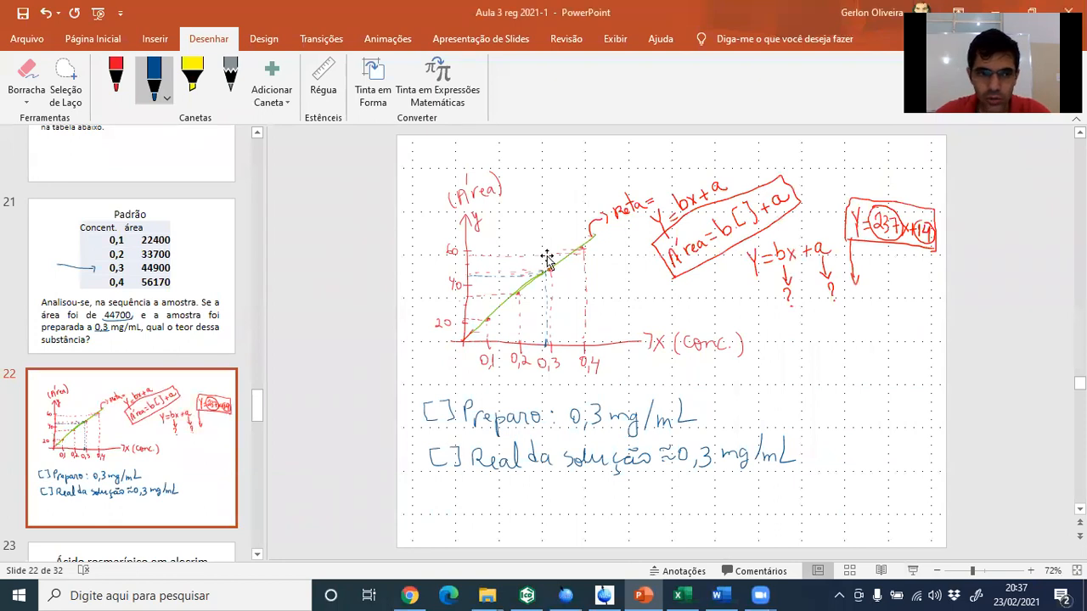
Step: Copy the whole Padrão table of concentrations and areas from slide 21
click(218, 303)
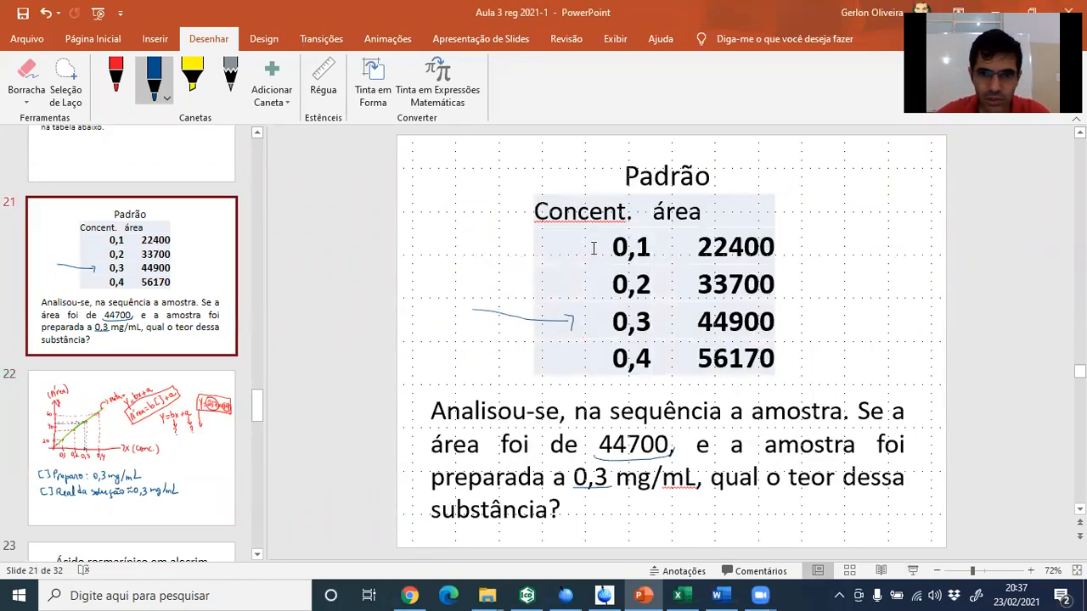
click(540, 212)
drag(540, 211, 744, 408)
key(ctrl+c)
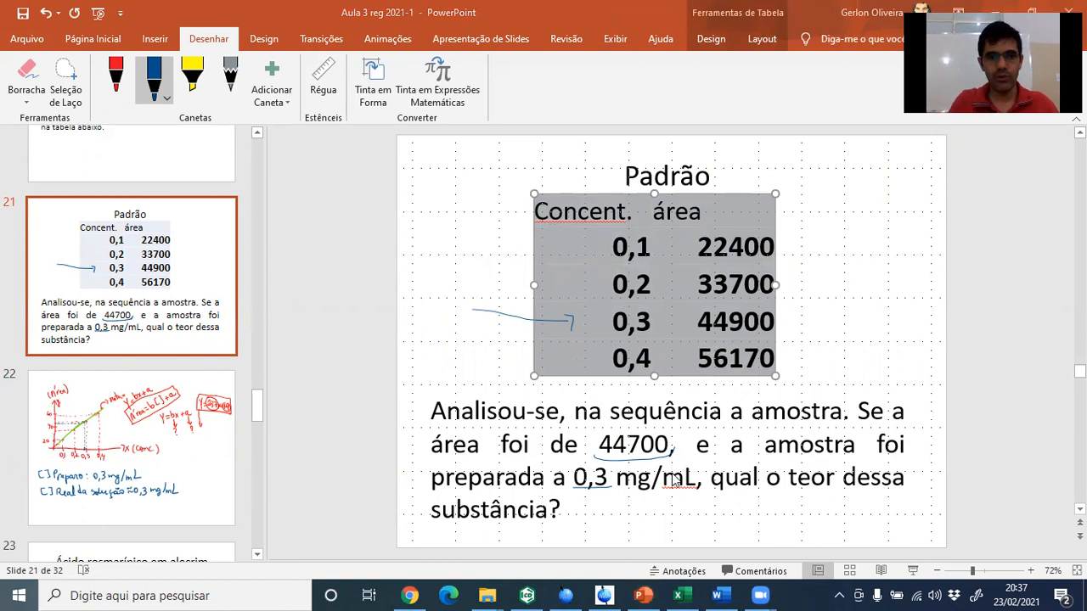
Step: Launch Excel through the Windows search and create a blank workbook
key(super)
text(ex)
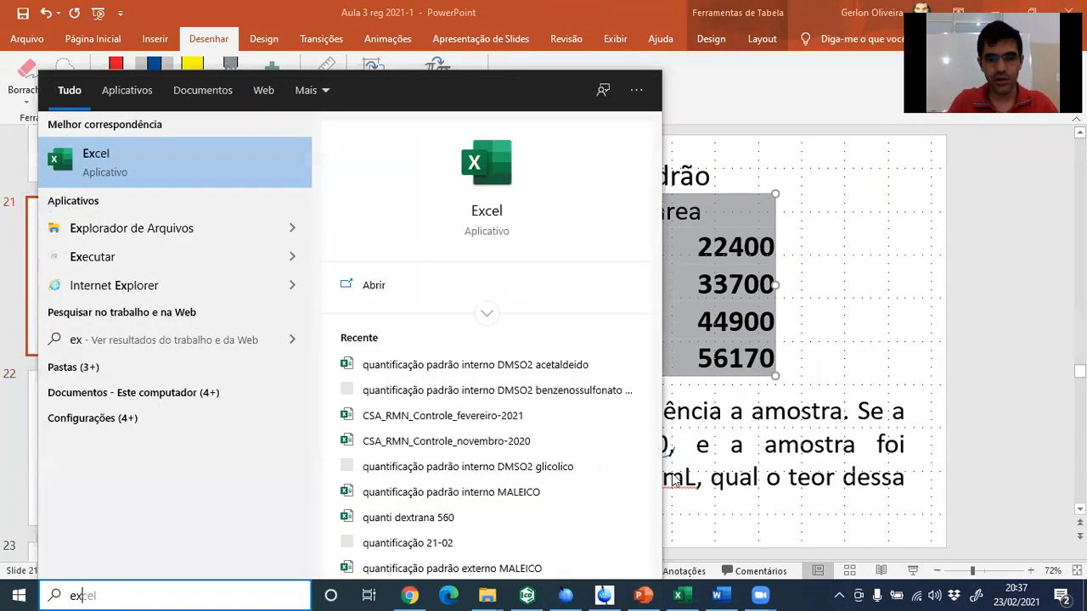
text(cel.exe)
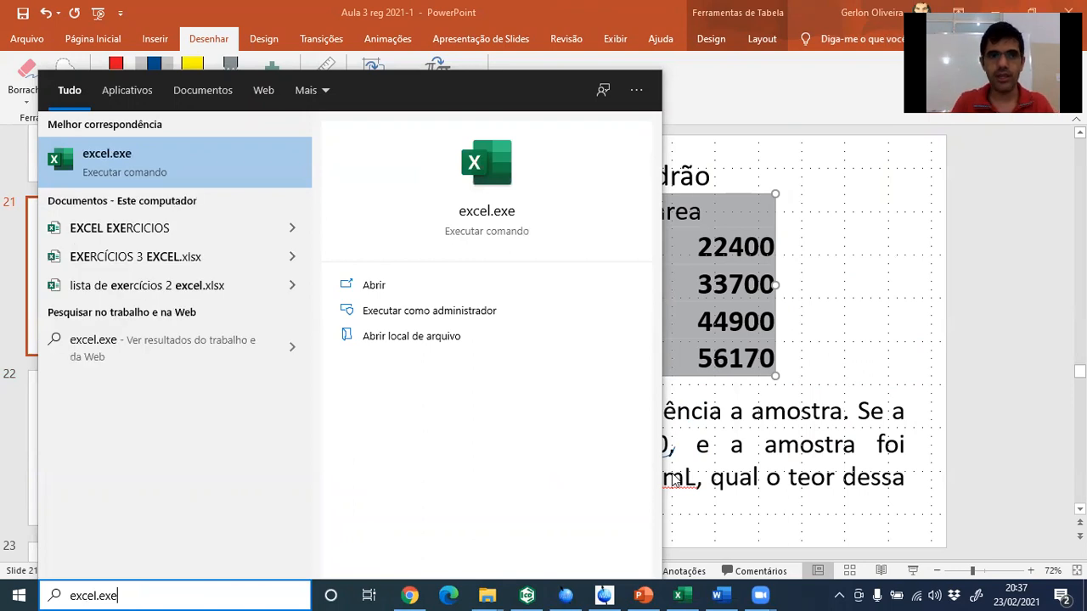
click(476, 284)
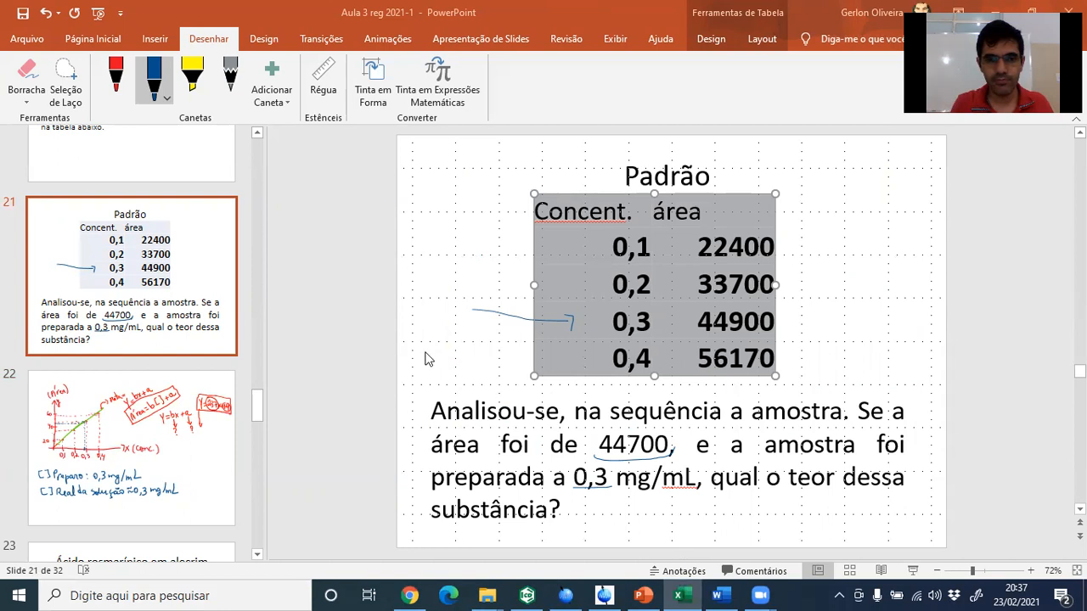
key(super)
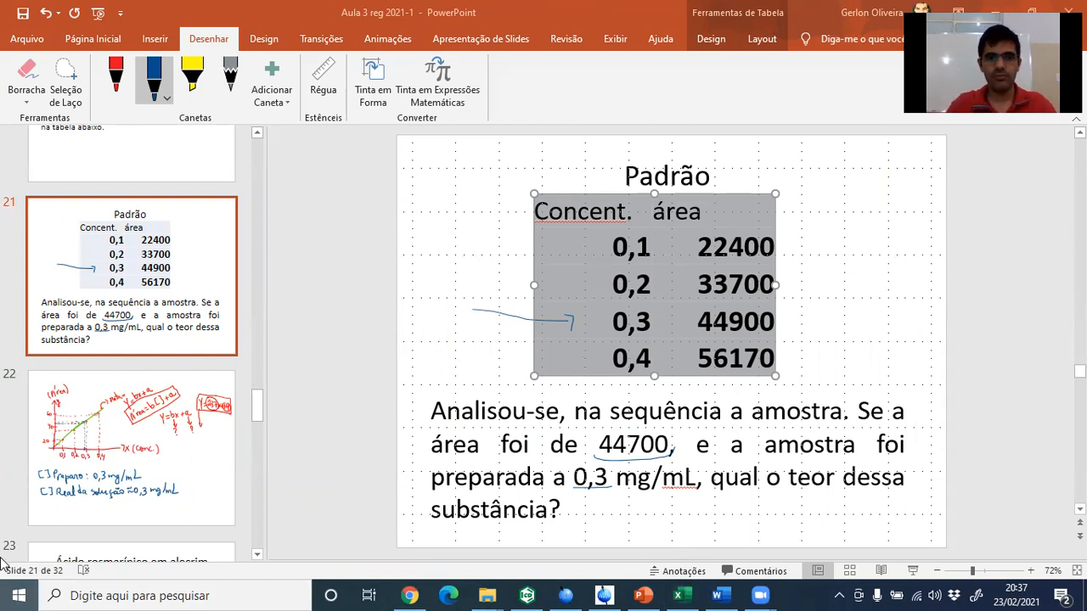
text(exce)
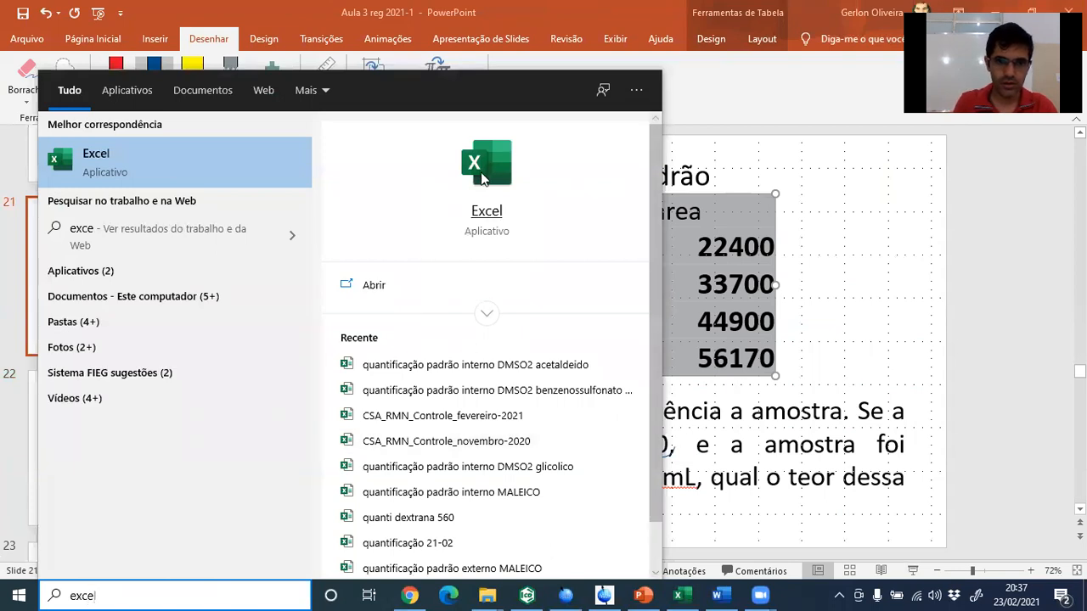
click(507, 165)
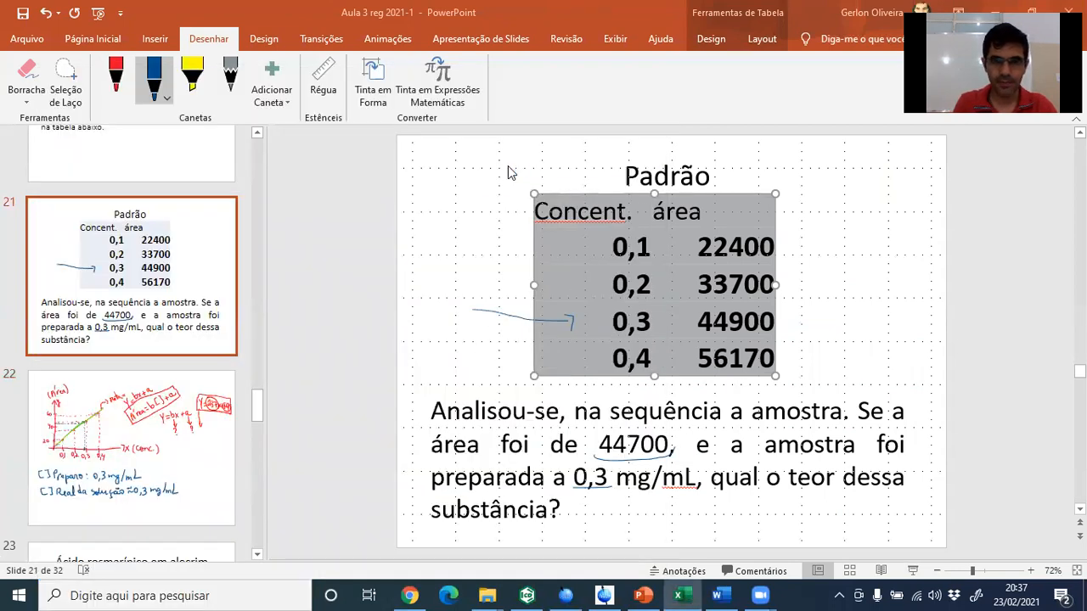
mouse_move(678, 595)
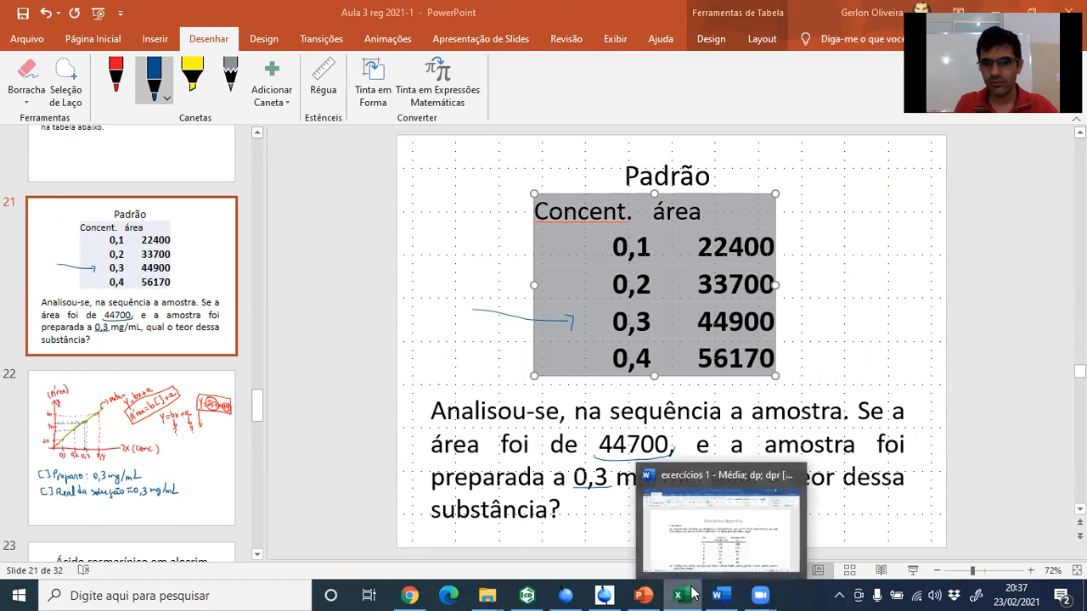
click(685, 569)
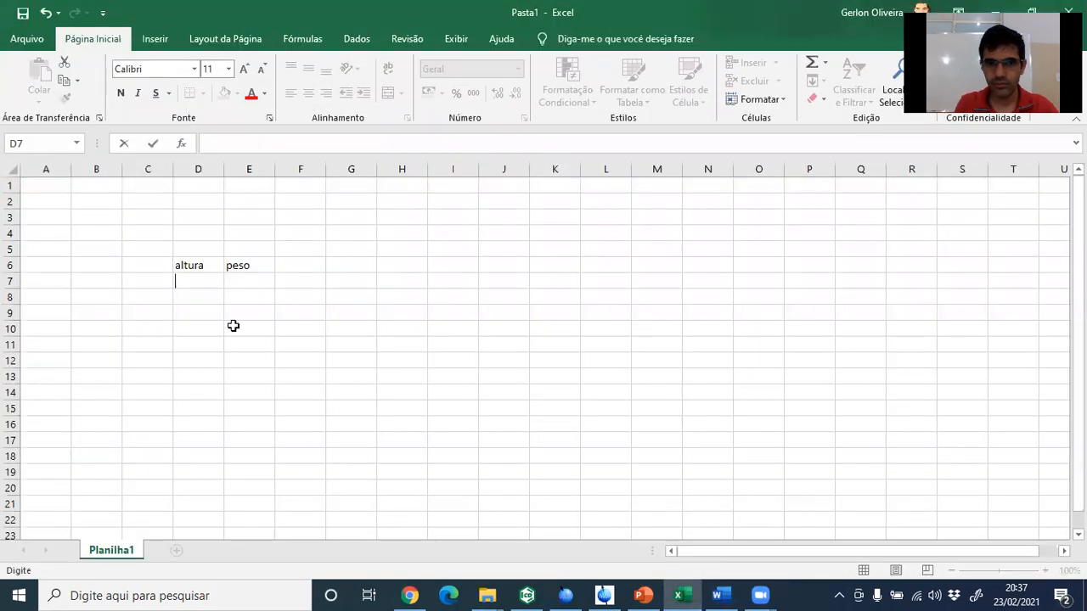
click(201, 247)
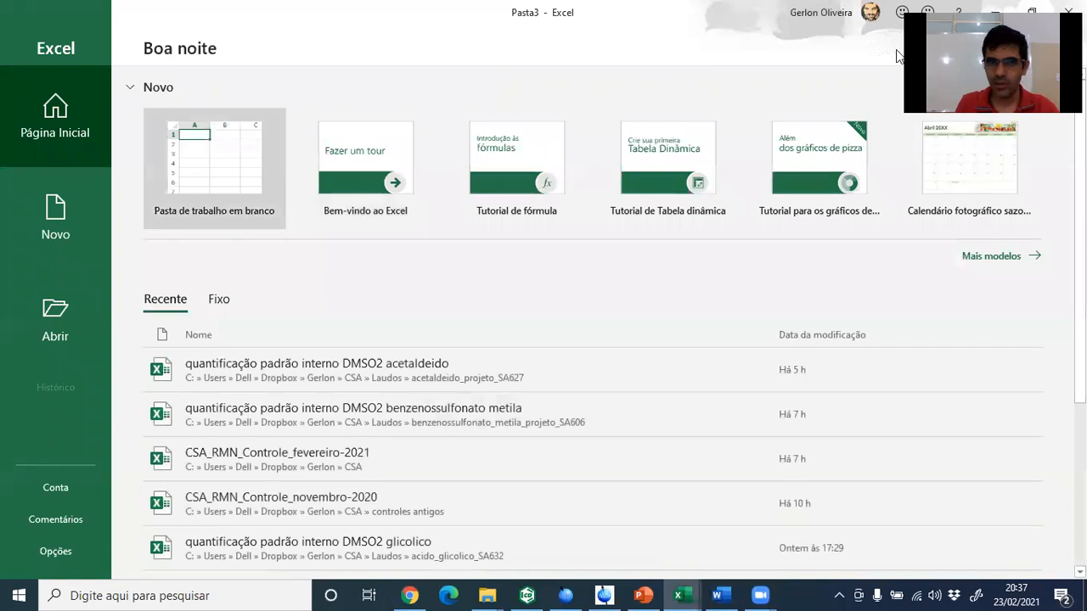
click(241, 178)
Step: Widen columns D and E and paste the copied table starting at cell D5
click(203, 249)
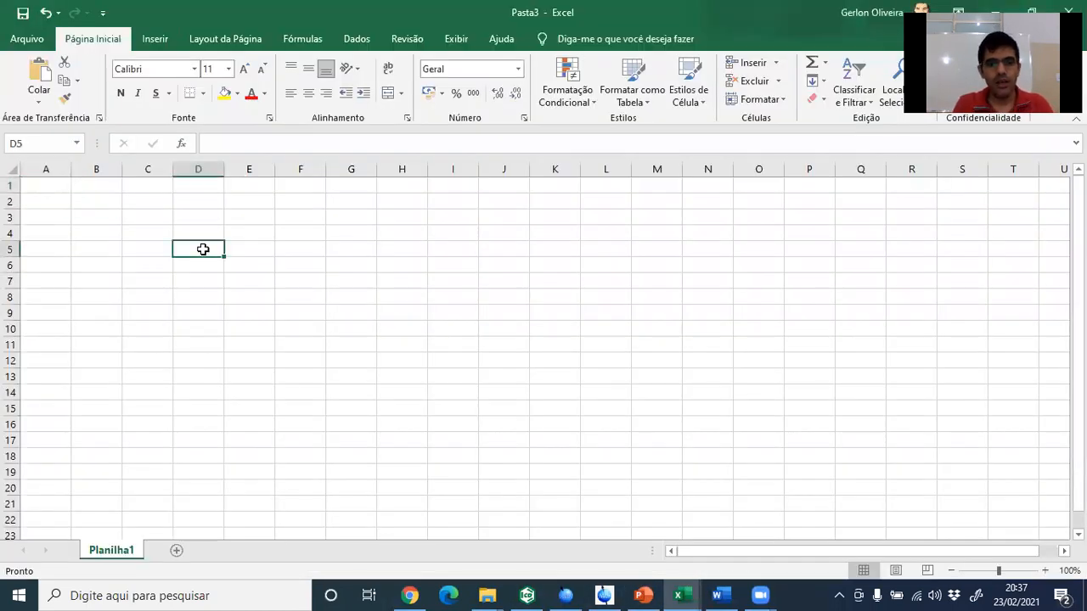
key(ctrl+v)
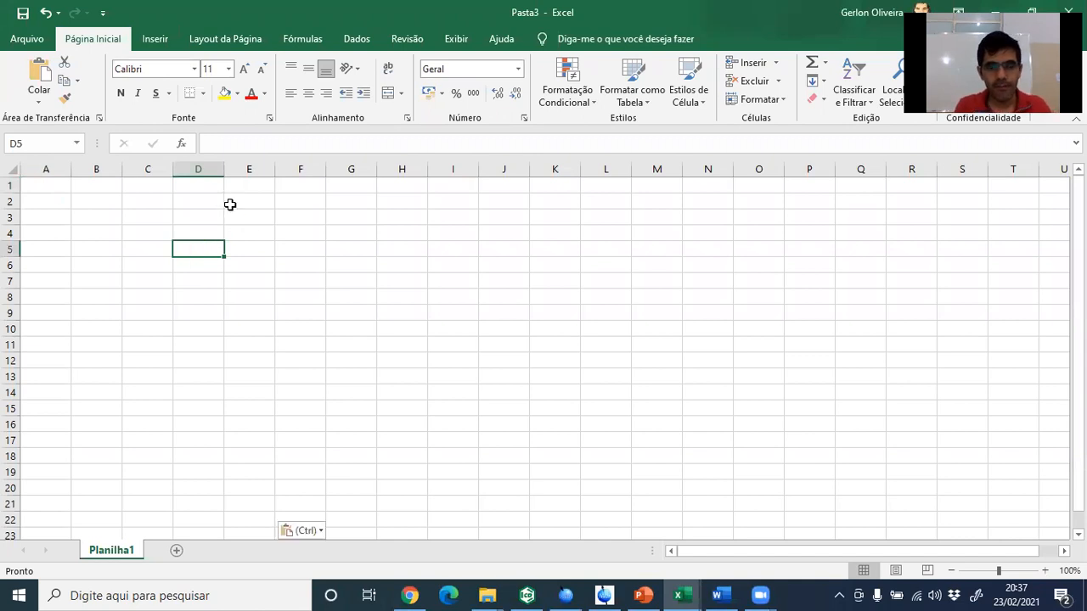
key(ctrl+z)
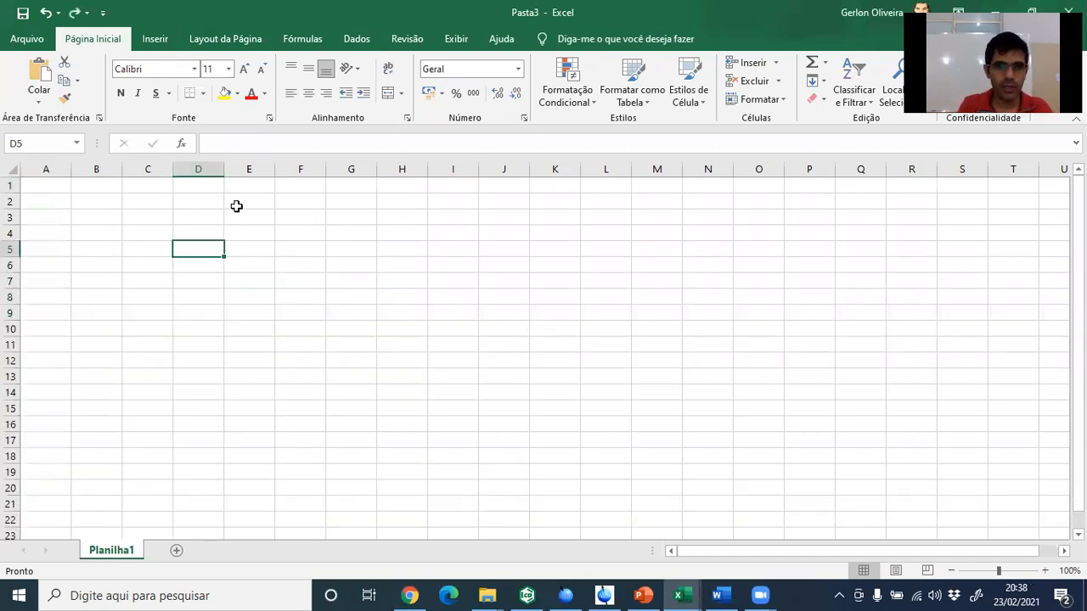
drag(224, 172, 308, 167)
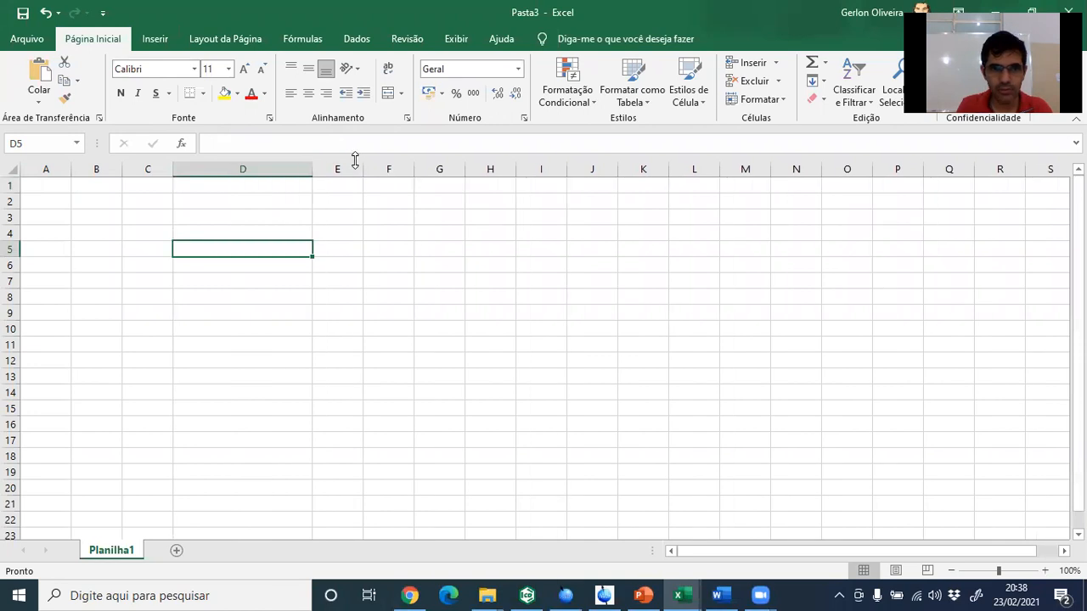
drag(364, 166, 507, 165)
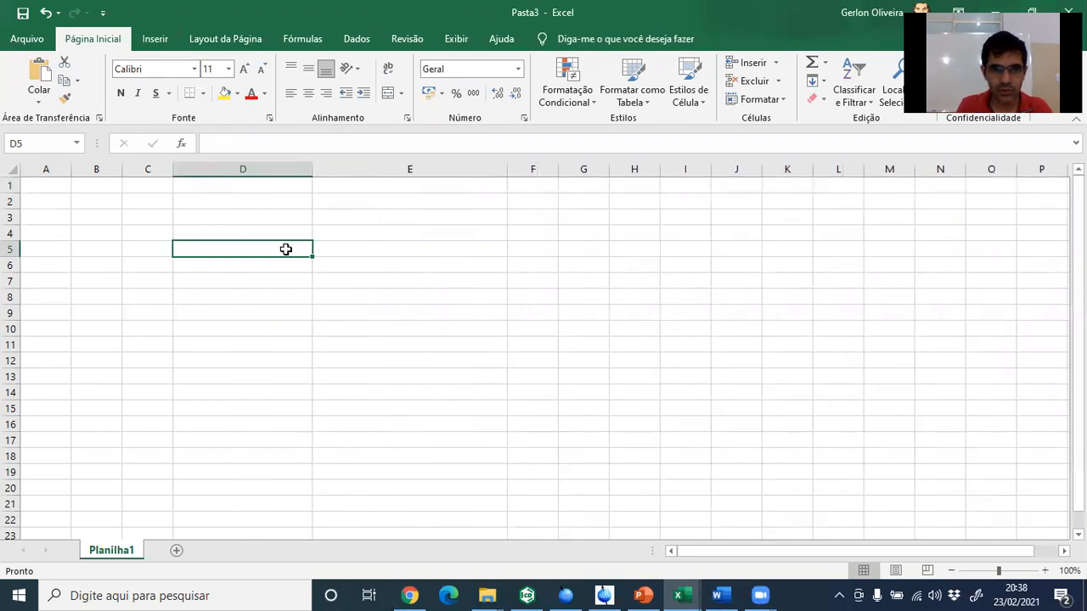
key(ctrl+v)
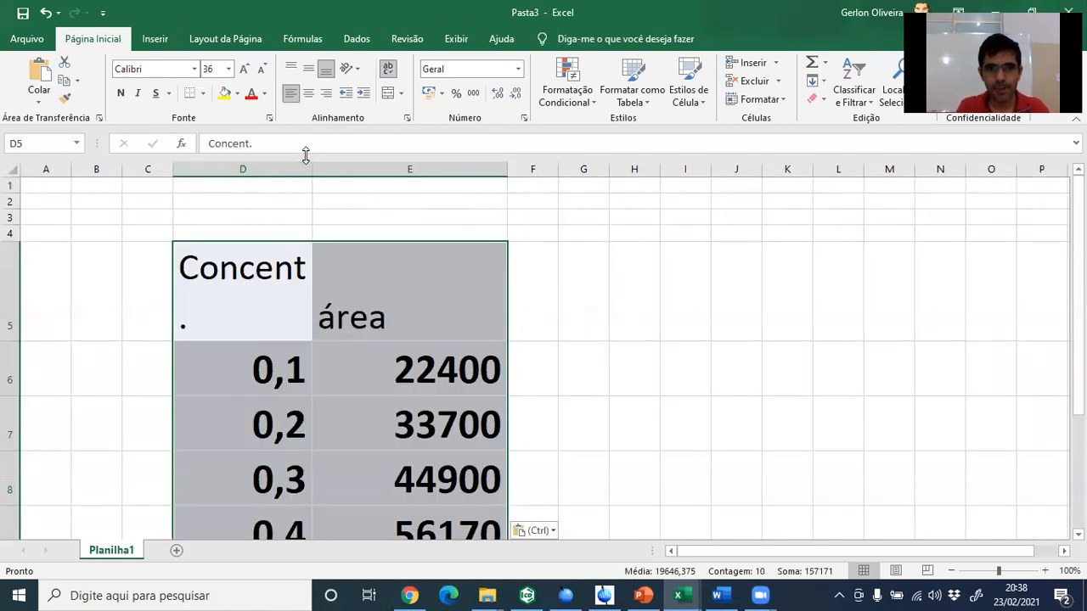
Step: Widen column D further so the Concent. header fits and reduce the table's font size to 26
drag(311, 169, 349, 166)
scroll(348, 167, down, 3)
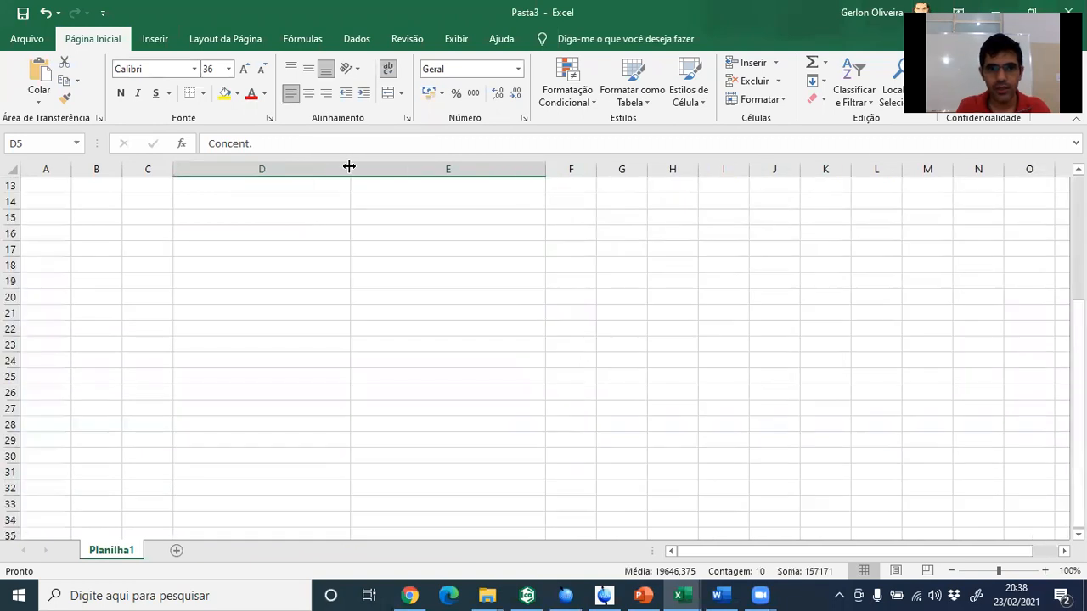
scroll(352, 396, up, 1)
scroll(352, 395, up, 3)
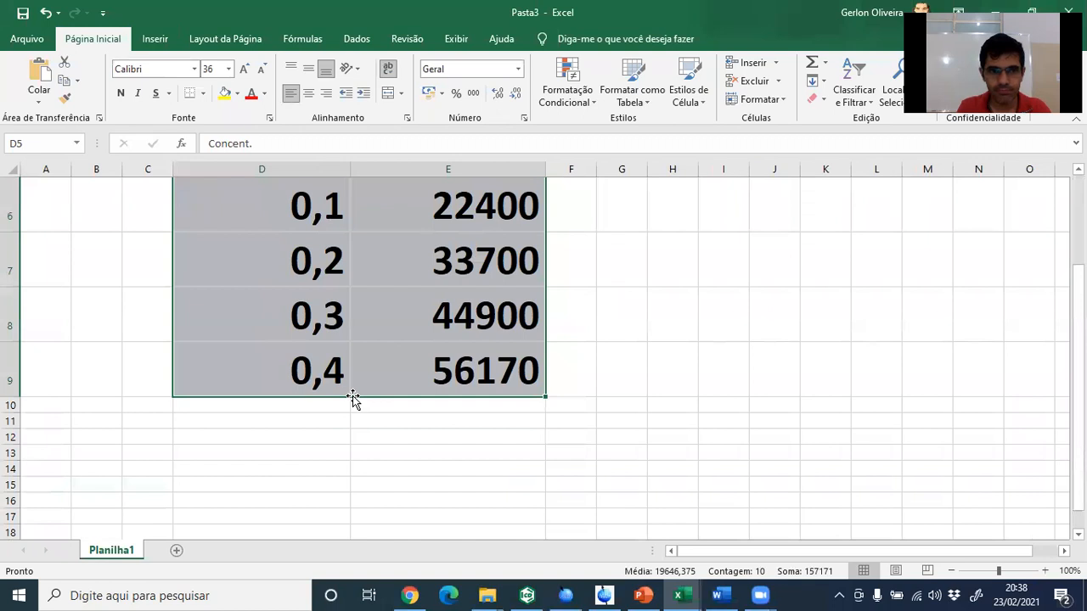
scroll(352, 395, up, 1)
click(263, 68)
click(262, 69)
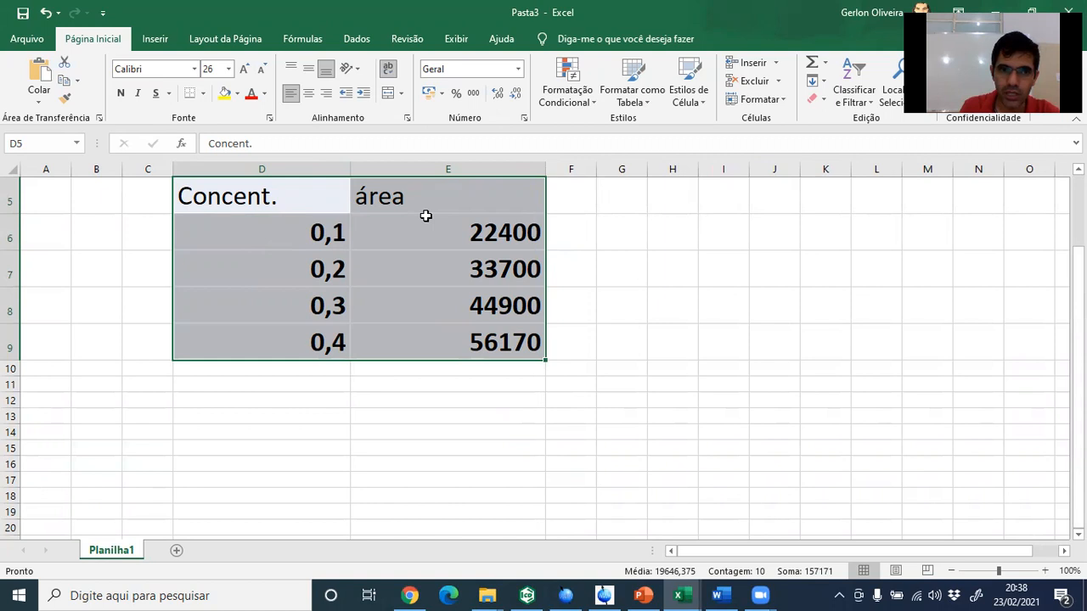
Step: Insert a markers-only scatter chart from the table D5:E9 and place it beside the table
click(168, 42)
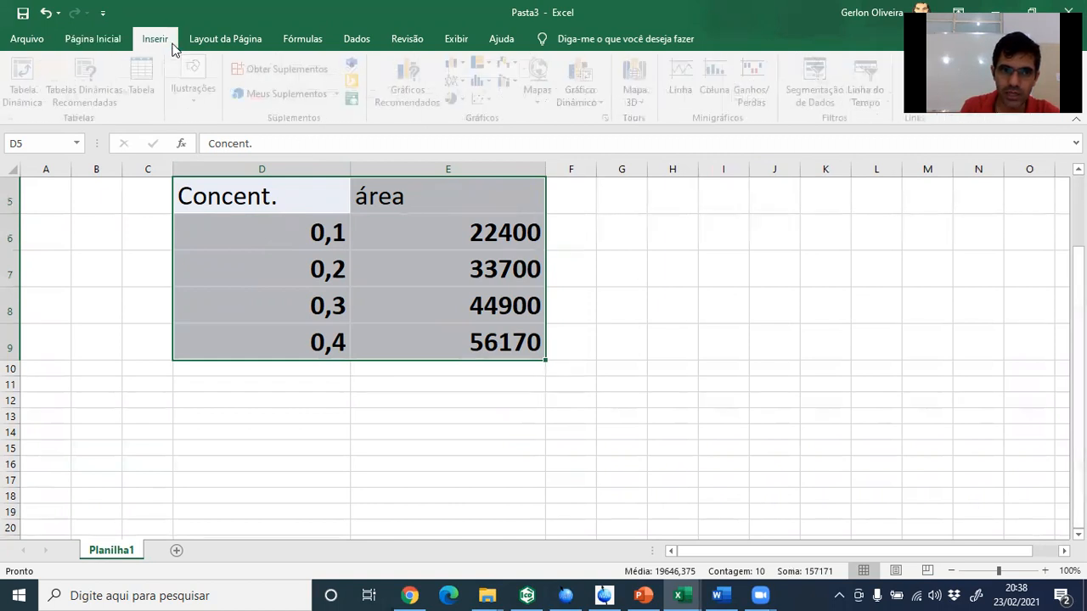
click(203, 197)
drag(203, 197, 445, 338)
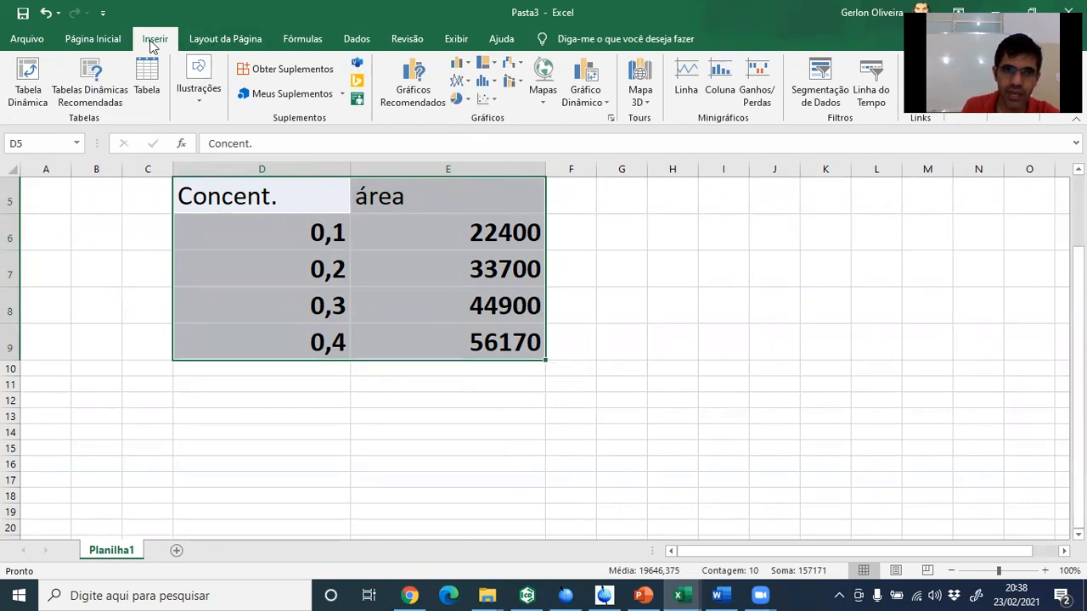
click(487, 101)
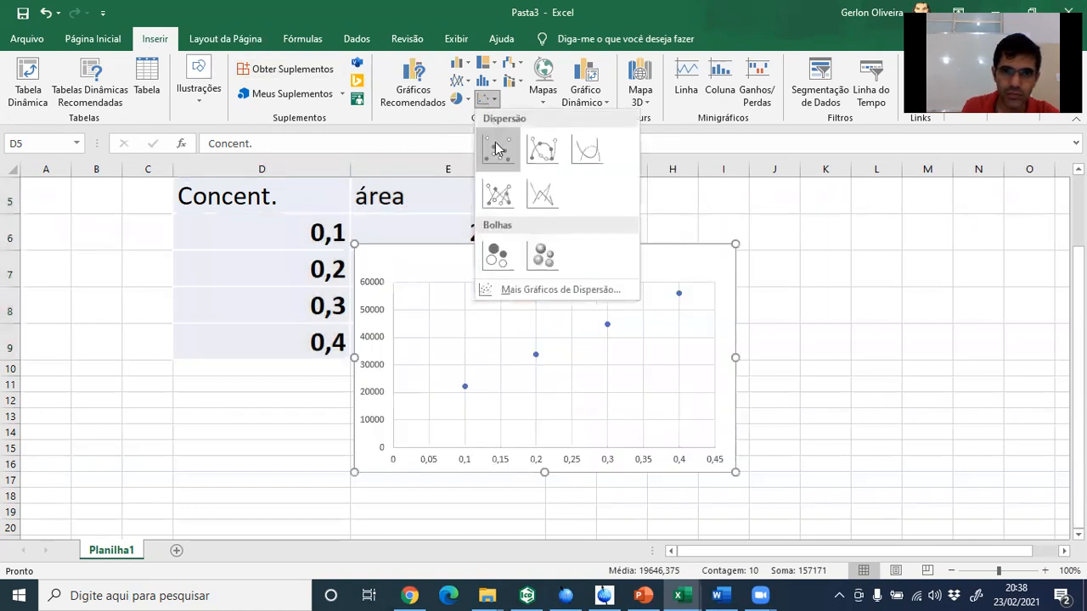
click(497, 148)
drag(695, 253, 849, 254)
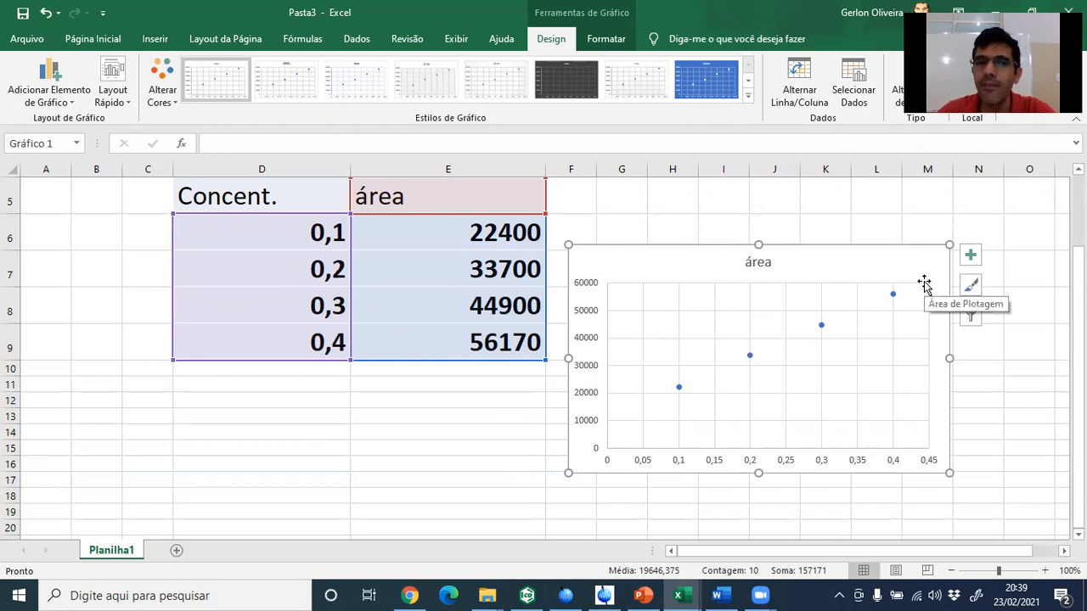
Step: Add a linear trendline to the área data points and move the chart over the table so it stays in view
mouse_move(892, 297)
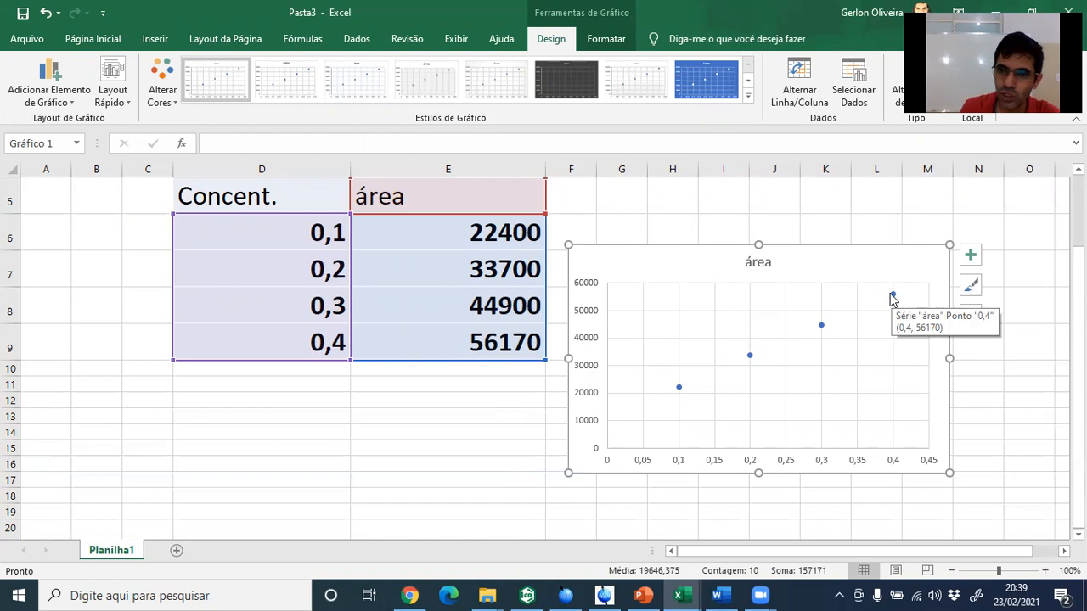
right_click(892, 296)
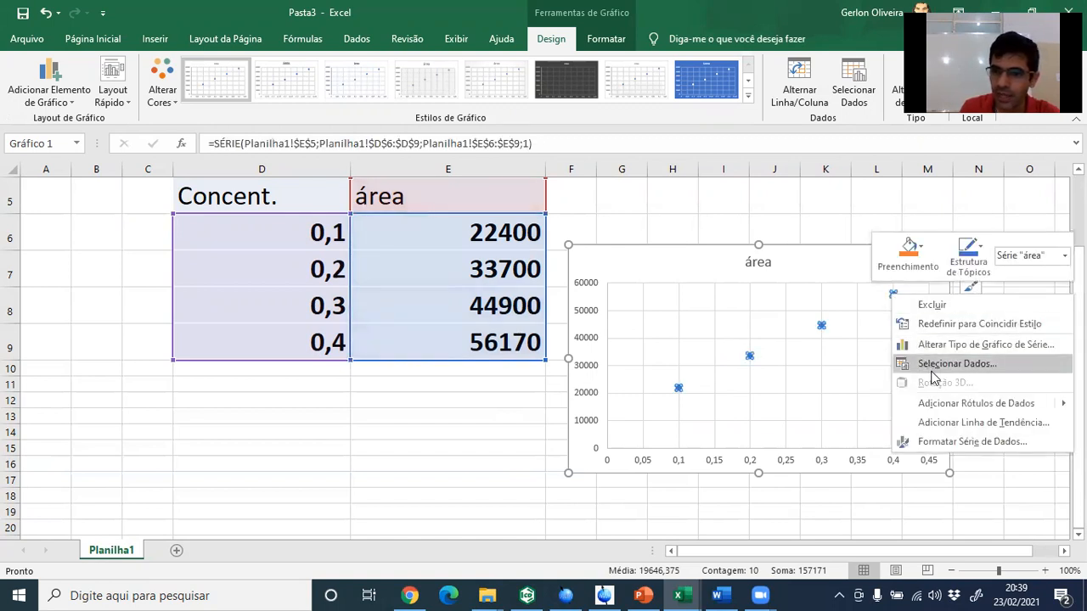
click(957, 426)
drag(719, 252, 376, 245)
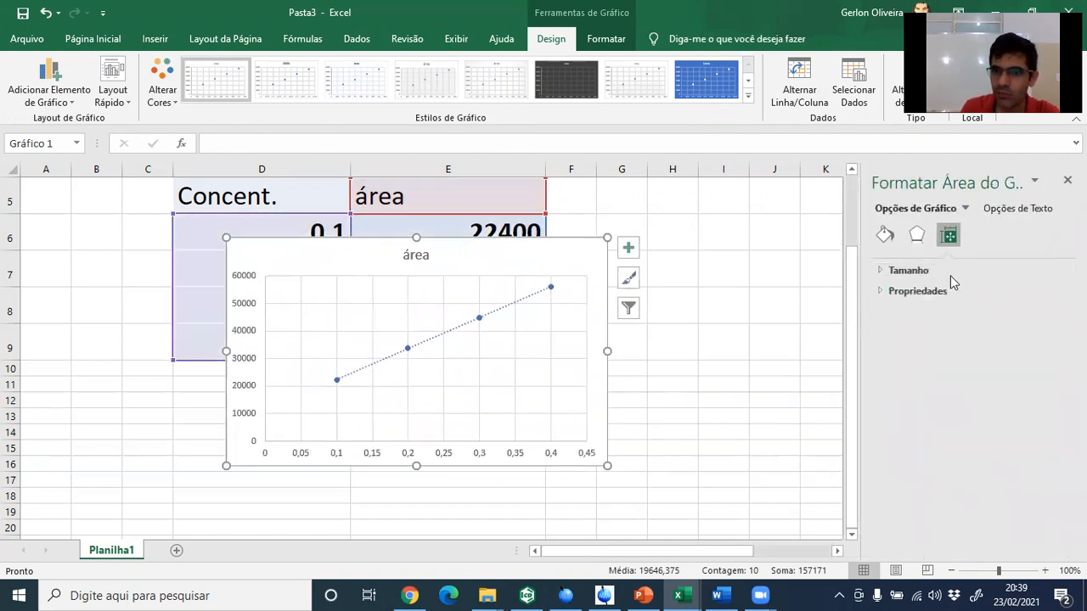
Step: Display the trendline's R-squared value and equation on the chart and move their label above the line near the chart title
click(532, 292)
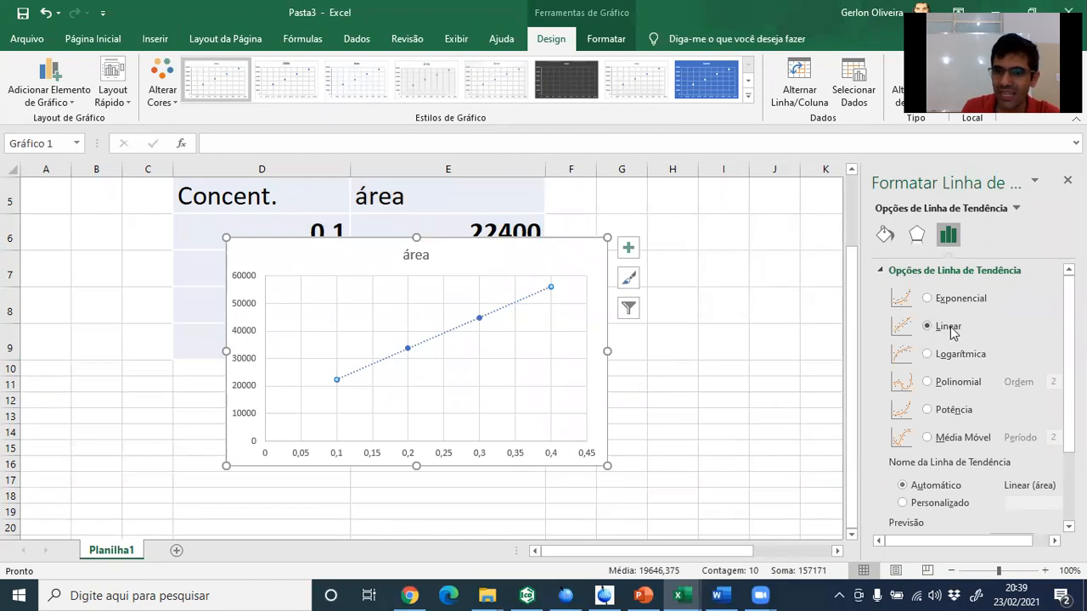
scroll(953, 333, down, 3)
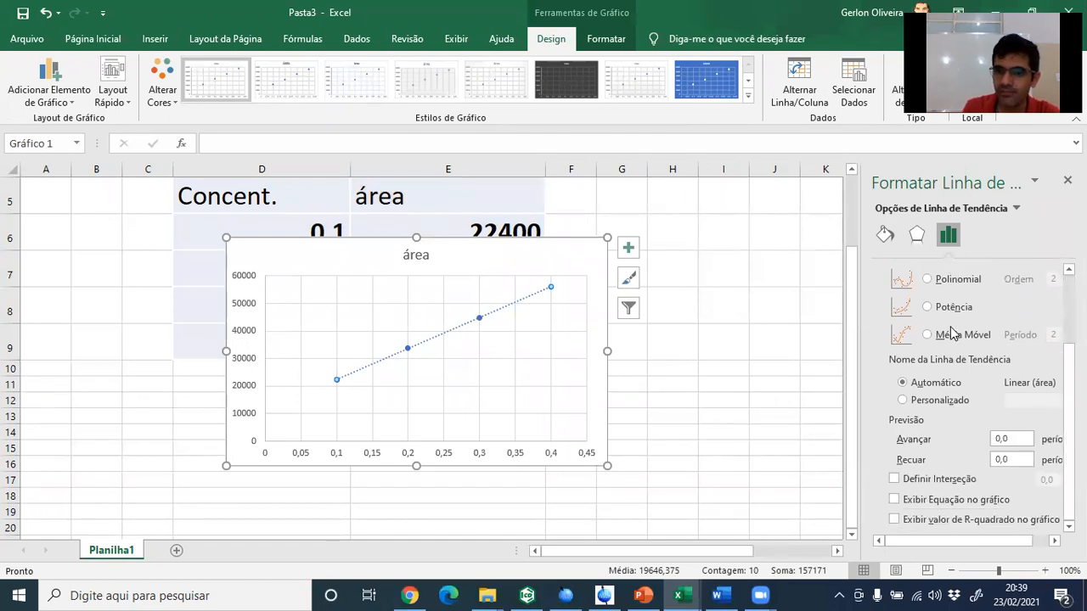
click(894, 520)
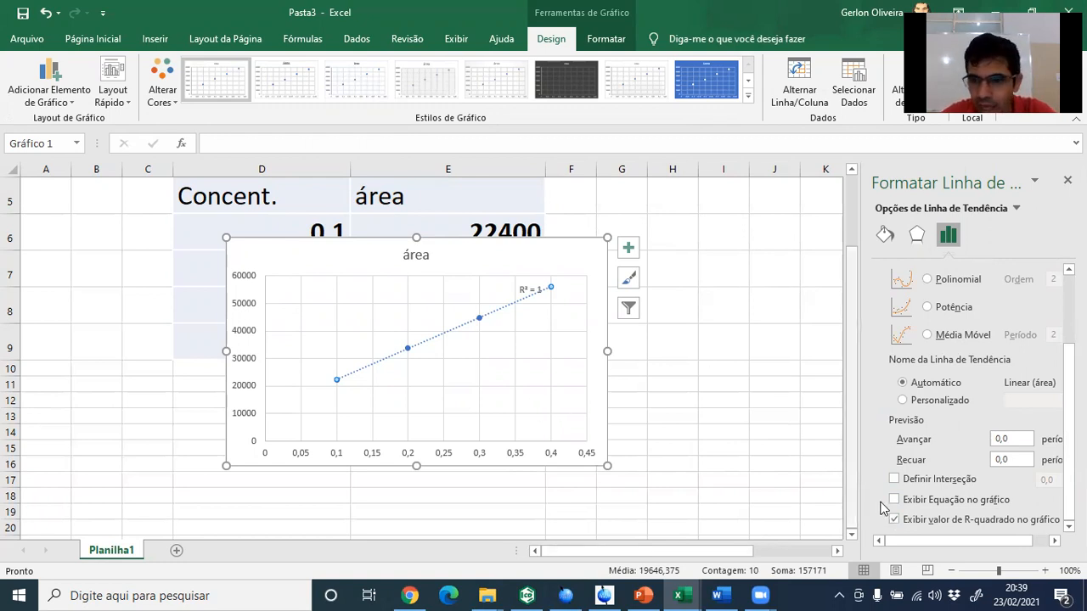
click(894, 500)
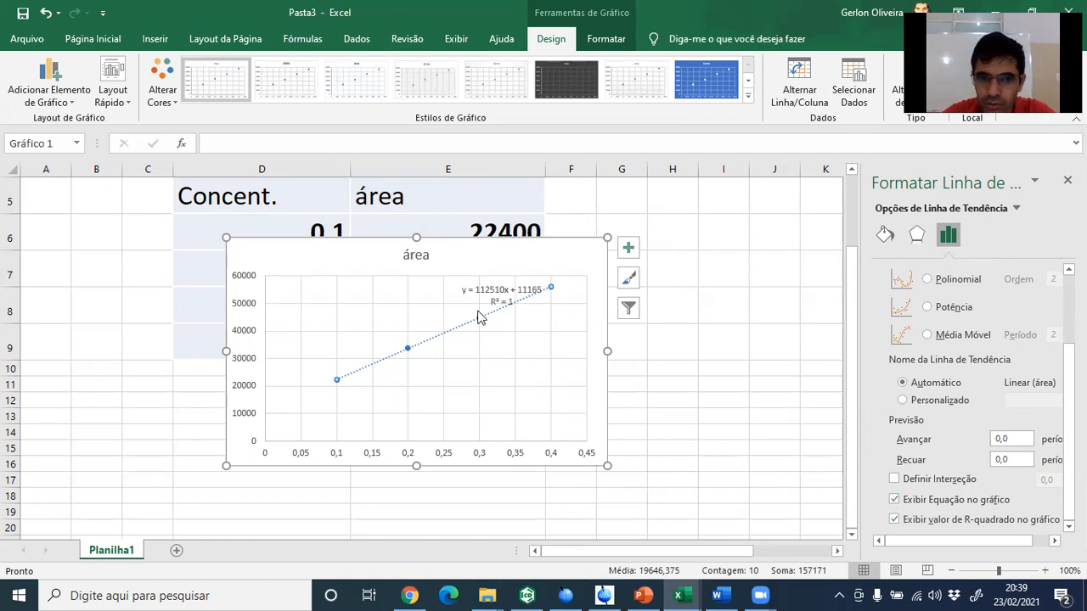
drag(489, 293, 338, 266)
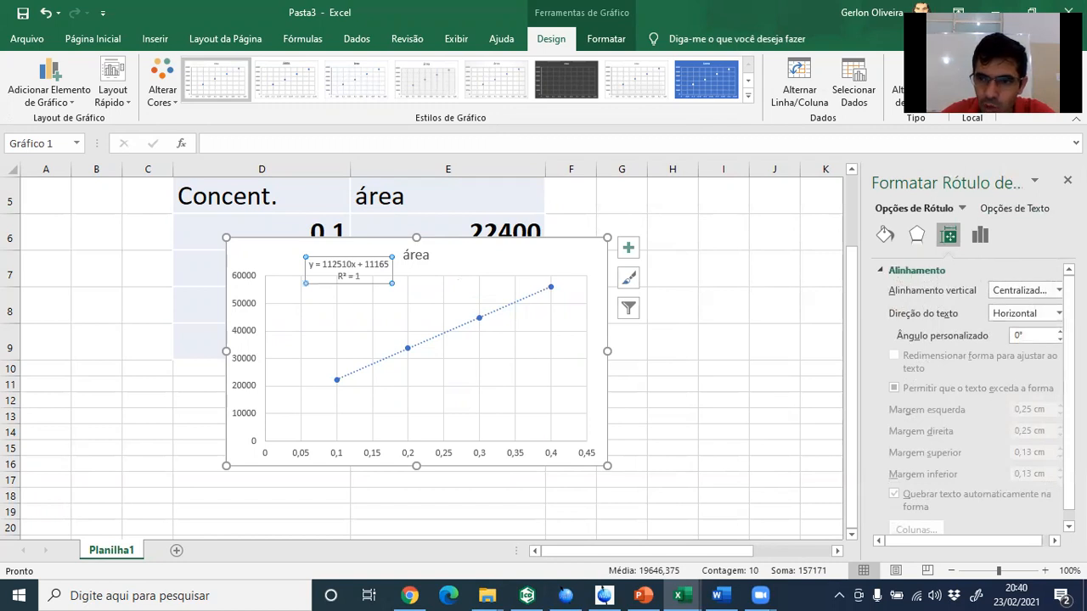
click(1067, 180)
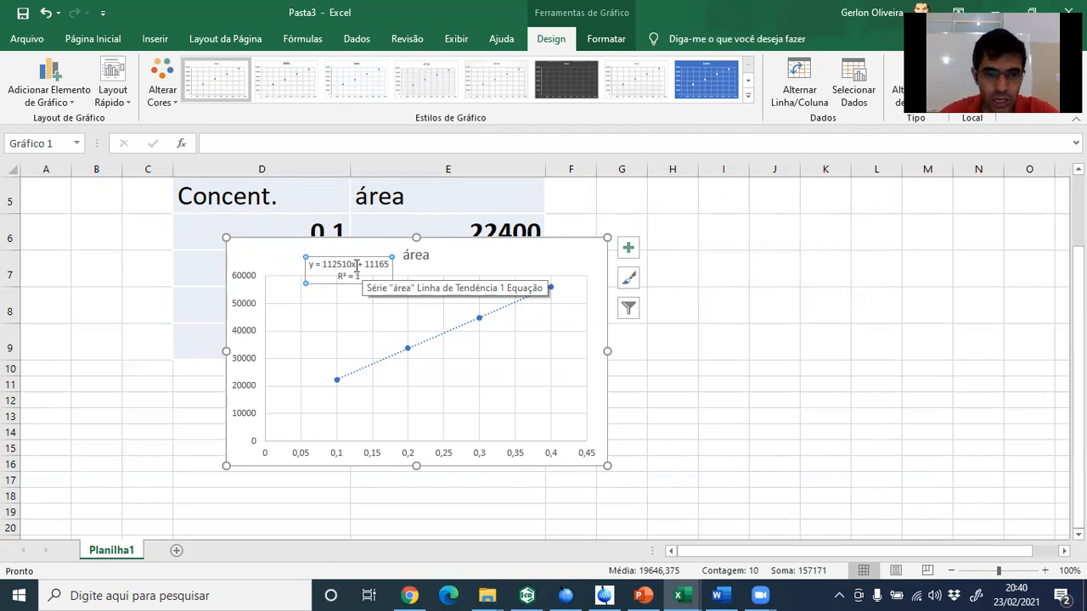
Step: Format the trendline label as Número with 4 decimal places and no thousands separator
right_click(357, 265)
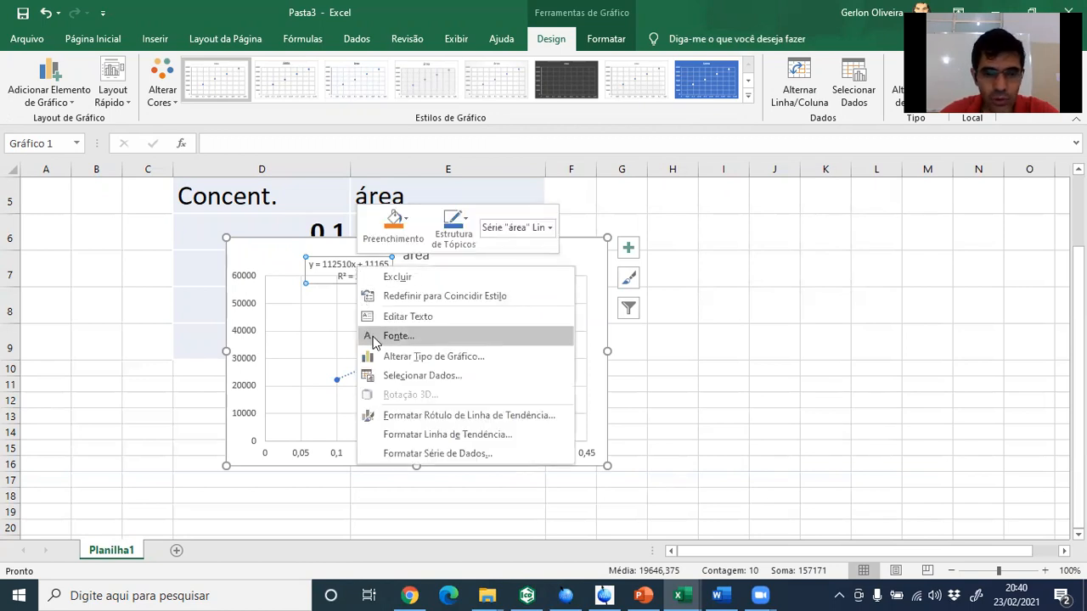
click(469, 415)
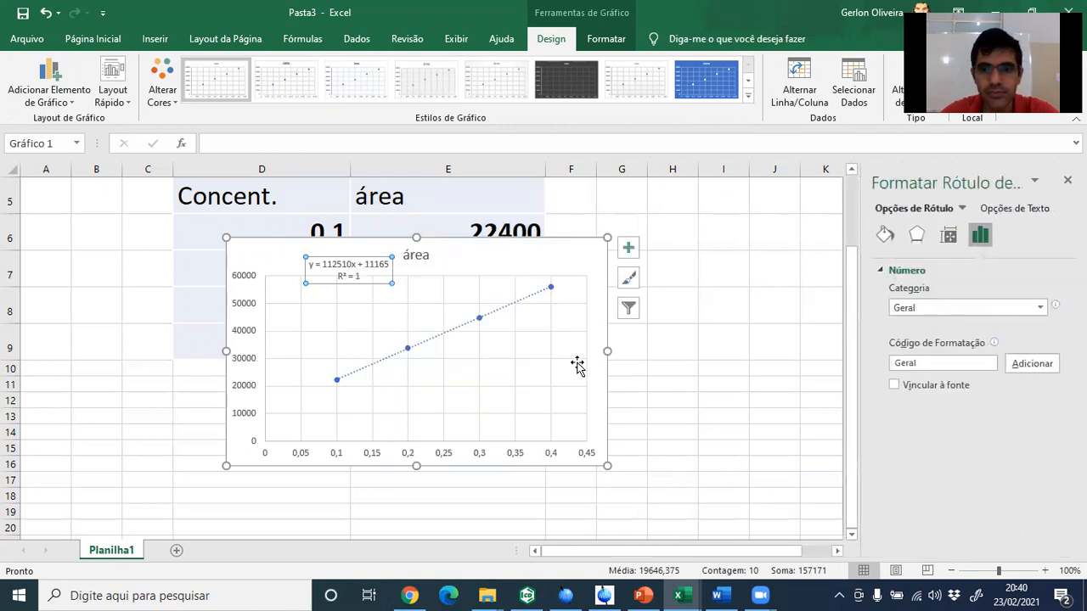
click(976, 307)
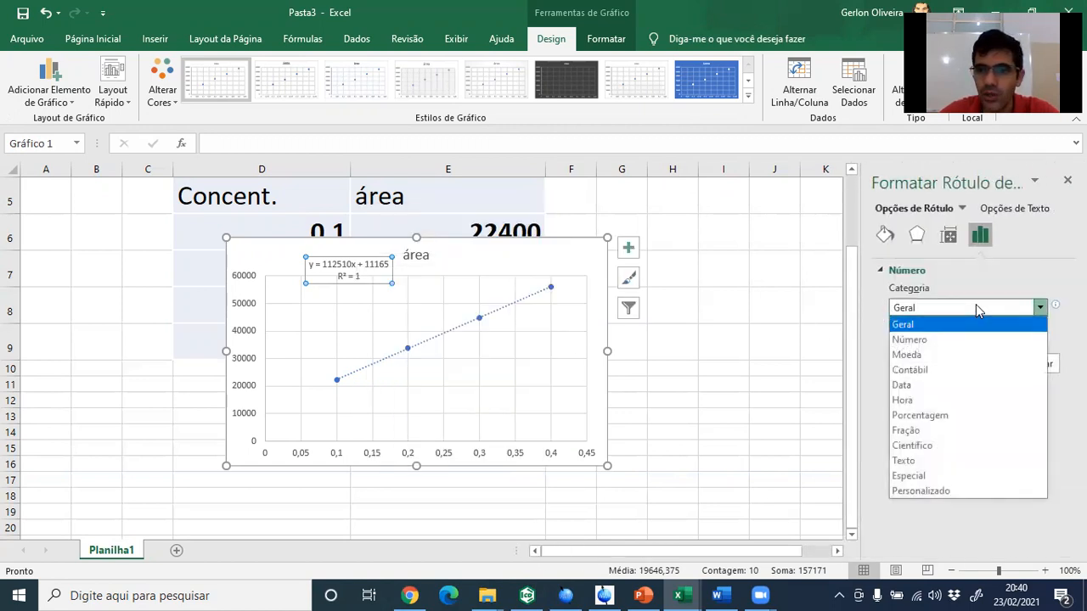
click(933, 340)
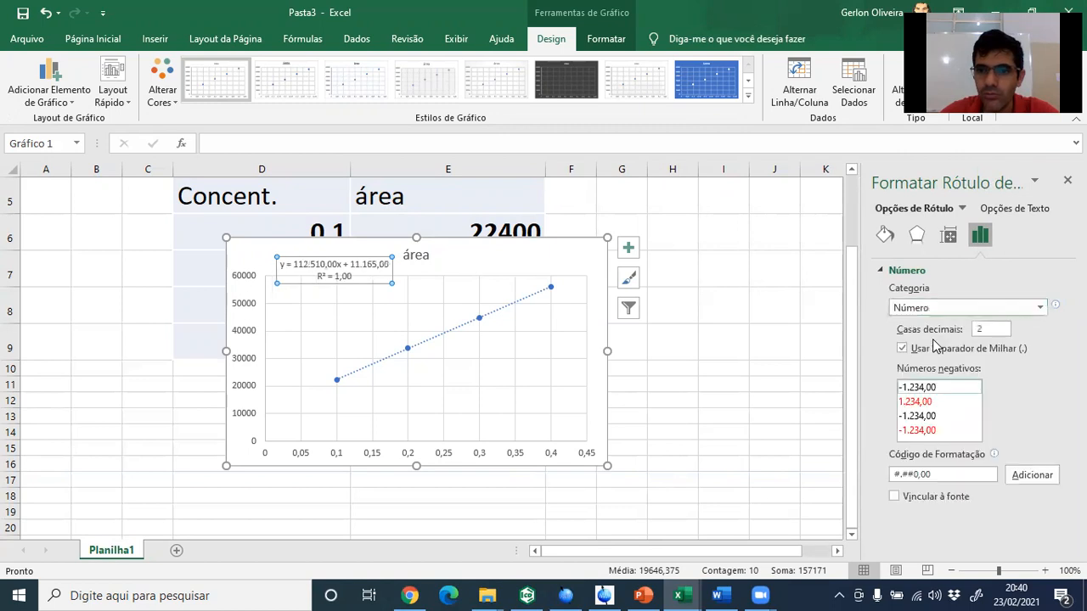
click(997, 329)
text(4)
key(Return)
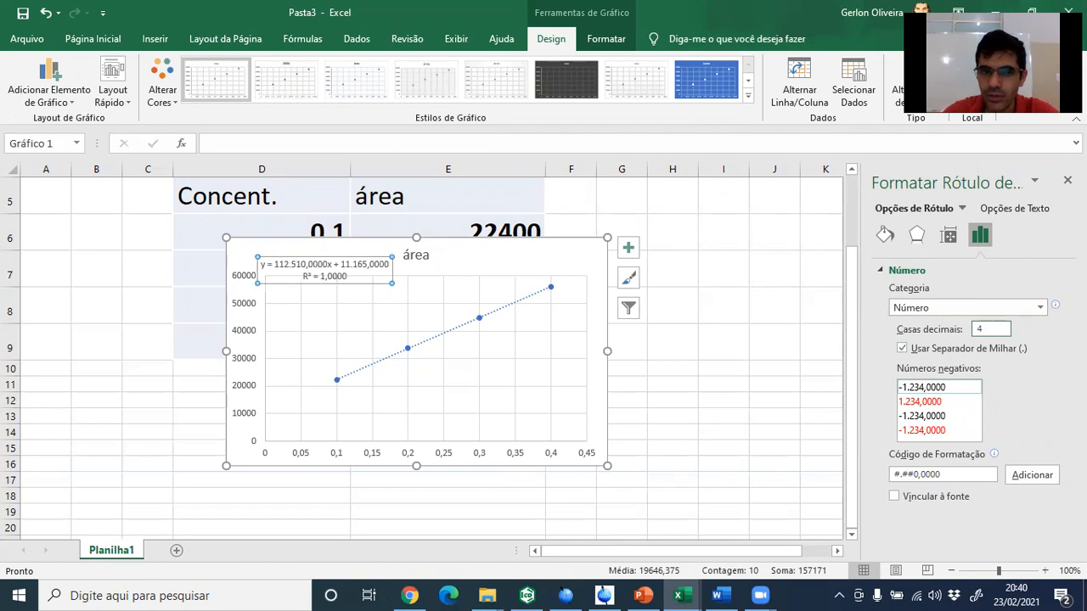
click(902, 349)
click(688, 384)
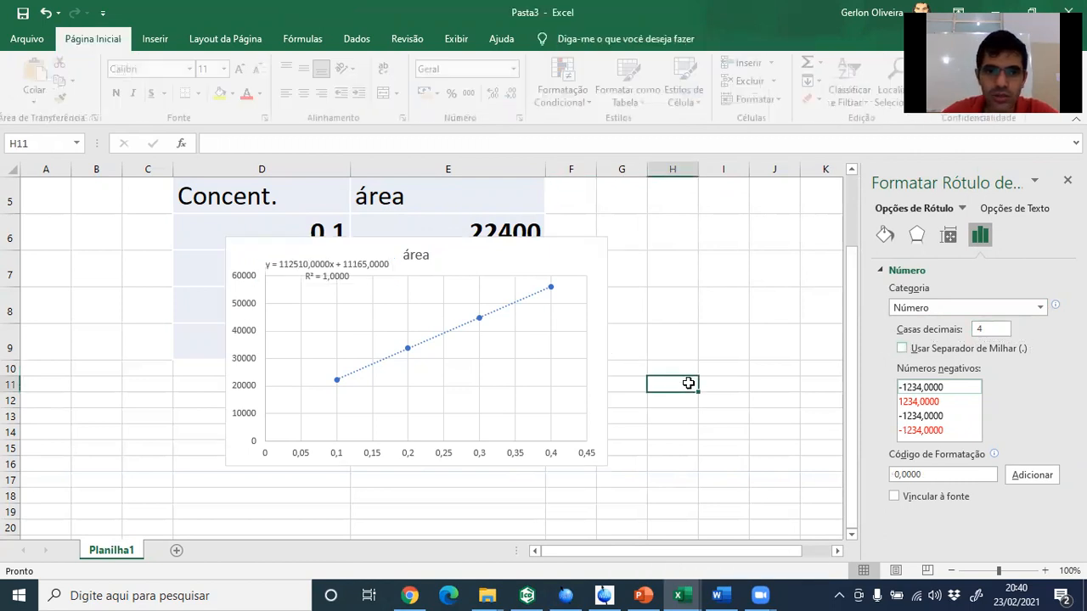
Step: Shift the chart off the concentration column and set the trendline label to 6 decimal places
drag(595, 243, 765, 247)
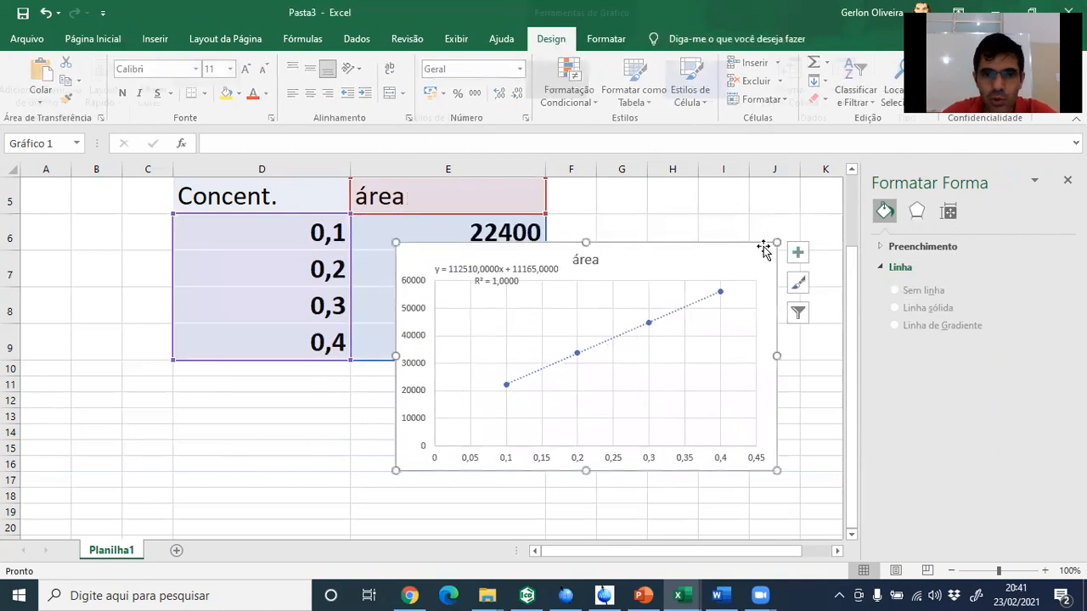
click(489, 280)
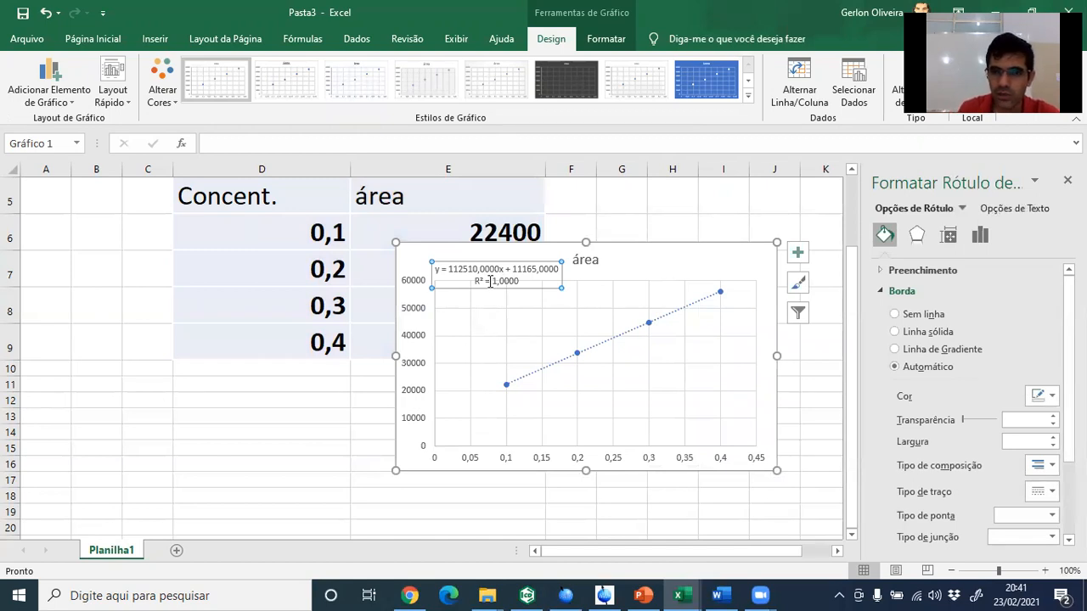
right_click(489, 281)
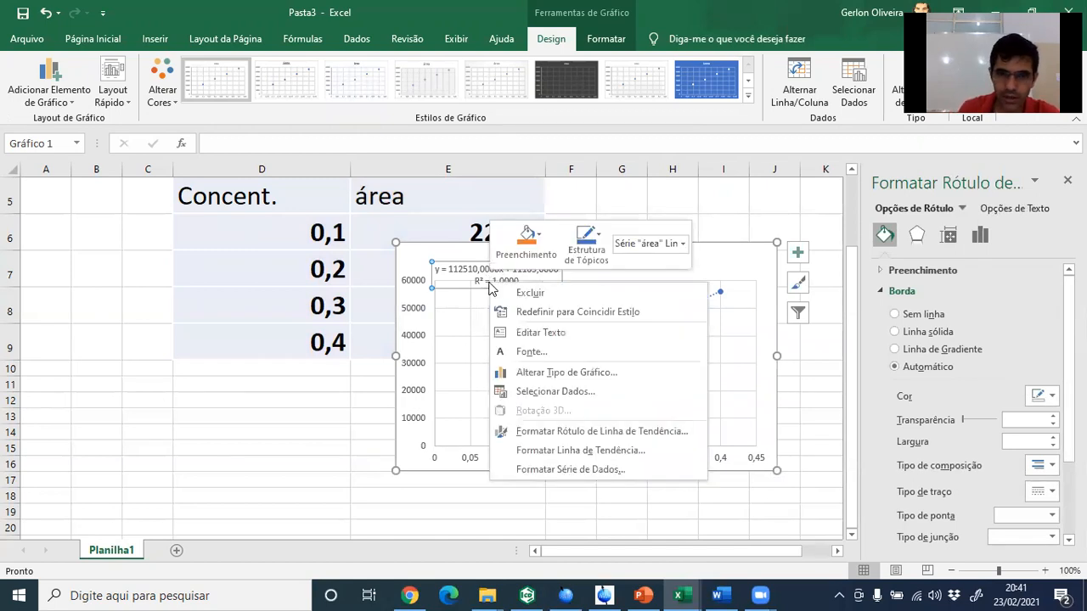
click(564, 432)
drag(982, 329, 962, 331)
text(6)
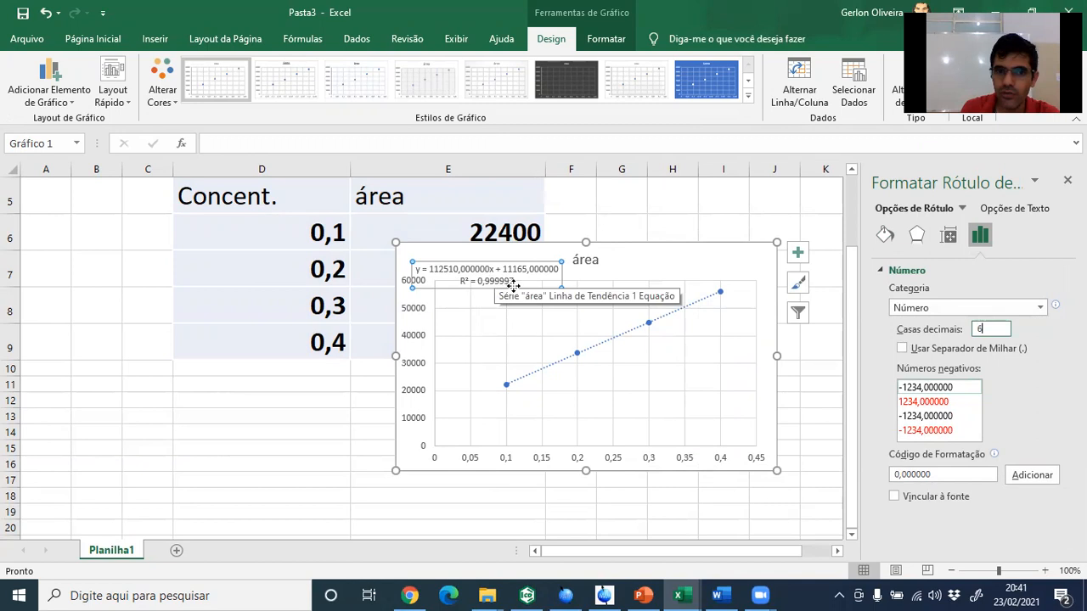
Step: Move the chart below the data table and close the formatting pane
click(694, 264)
drag(694, 264, 611, 394)
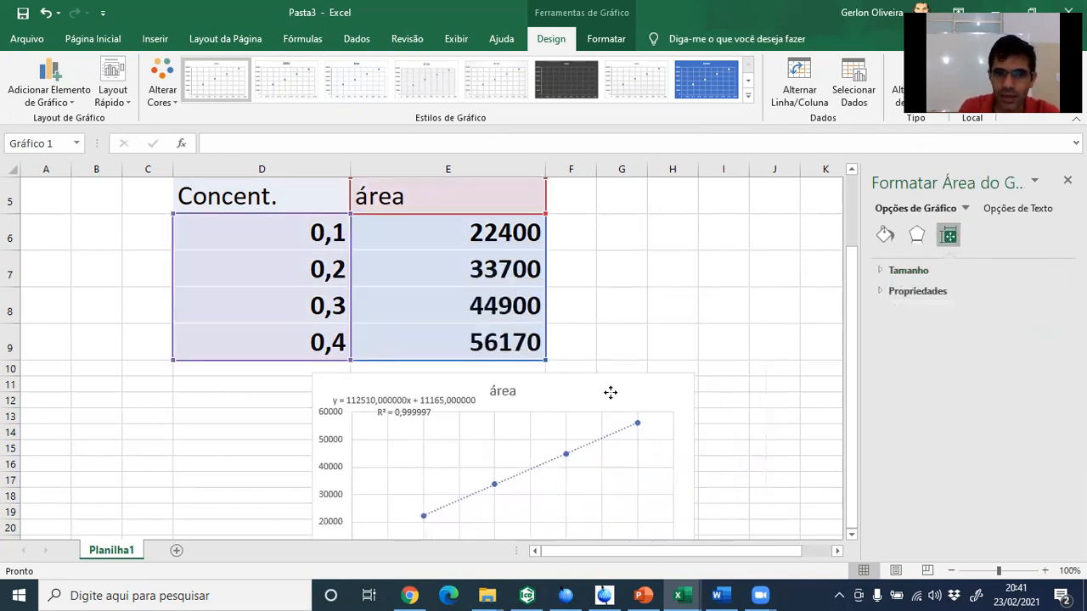
click(1066, 181)
scroll(760, 245, down, 1)
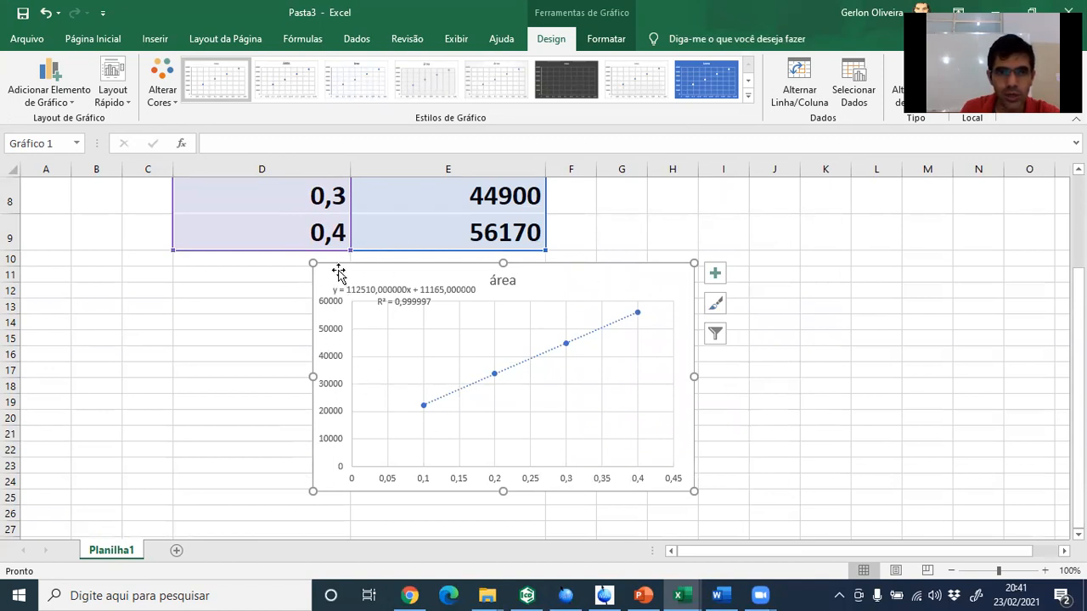
Step: Set the chart's text to Arial, size 14
click(114, 43)
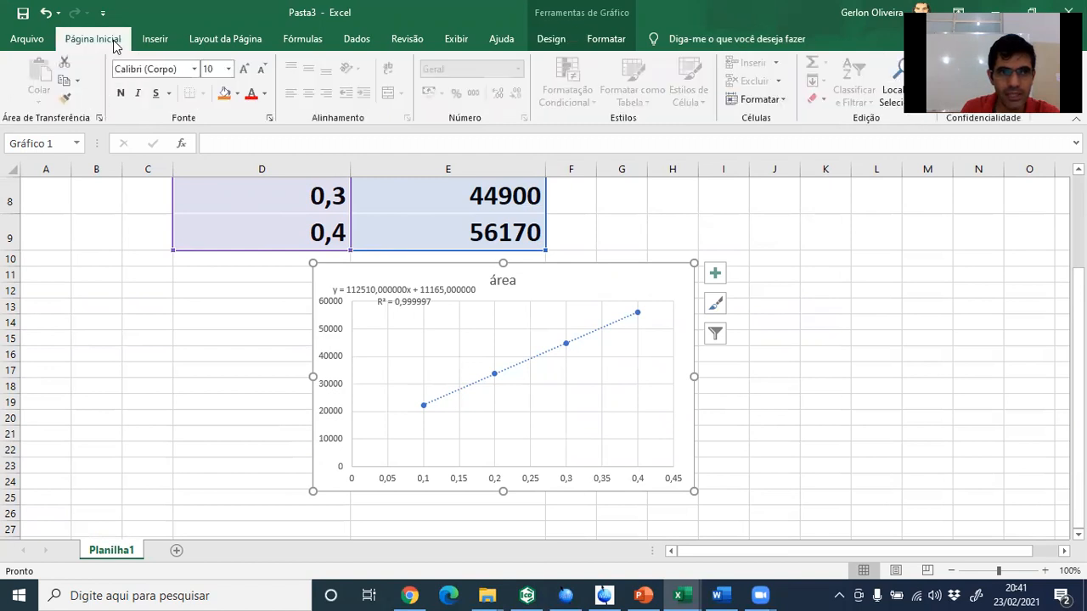
click(186, 69)
text(Arial)
key(Tab)
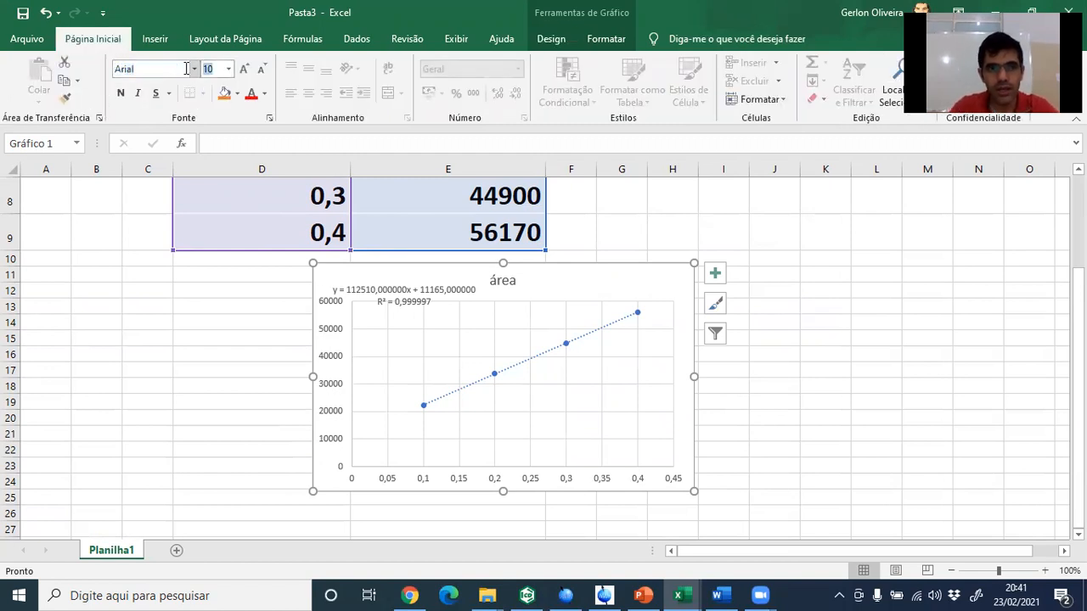
key(Return)
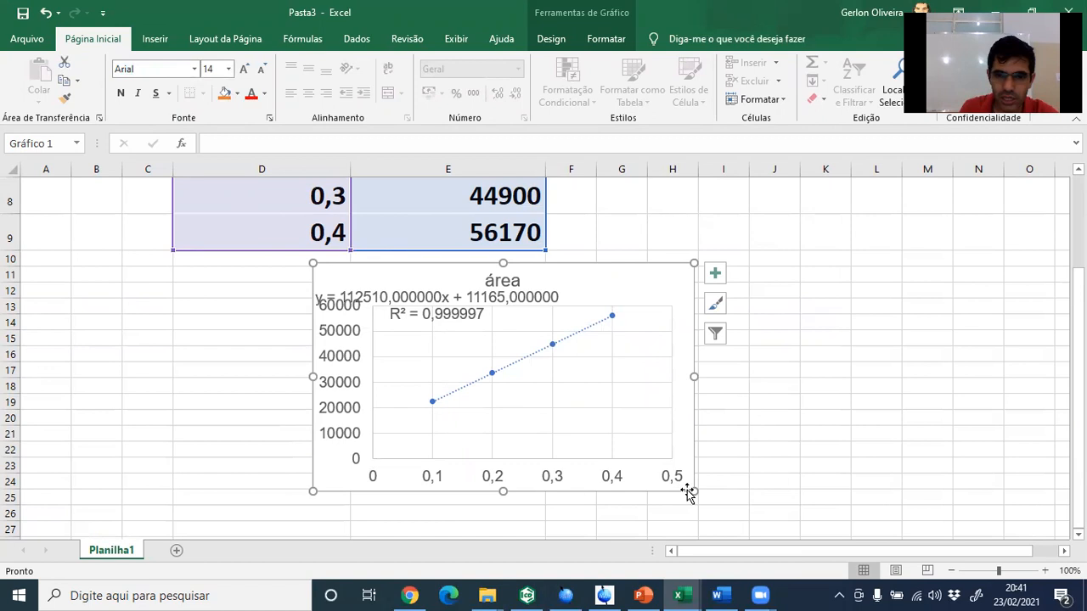
Step: Enlarge the chart and move the equation and R² label into the empty area below the trendline
drag(687, 490, 715, 506)
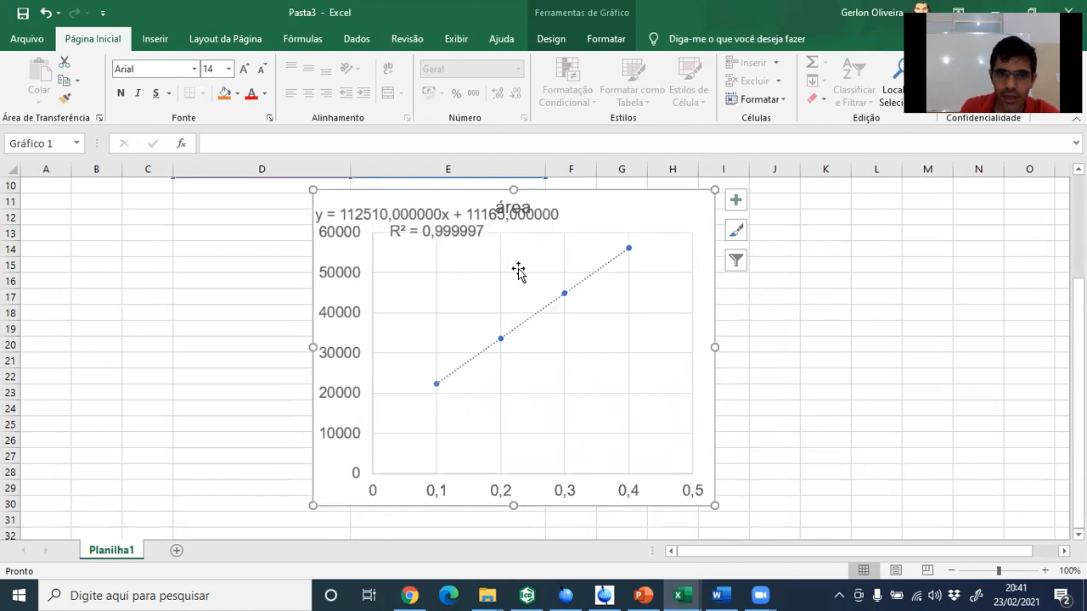
click(422, 228)
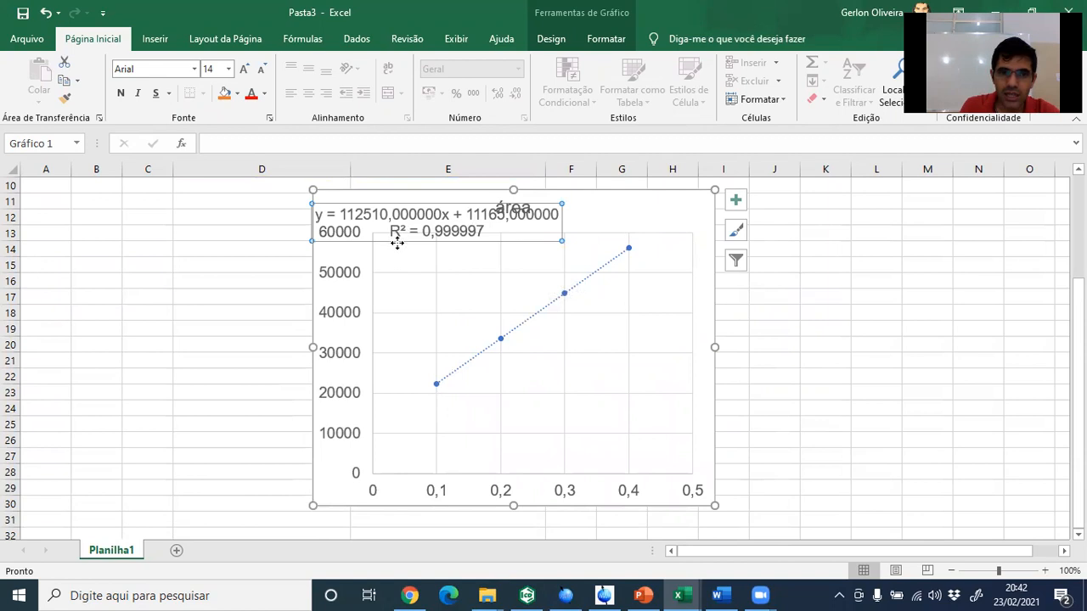
drag(395, 238, 542, 418)
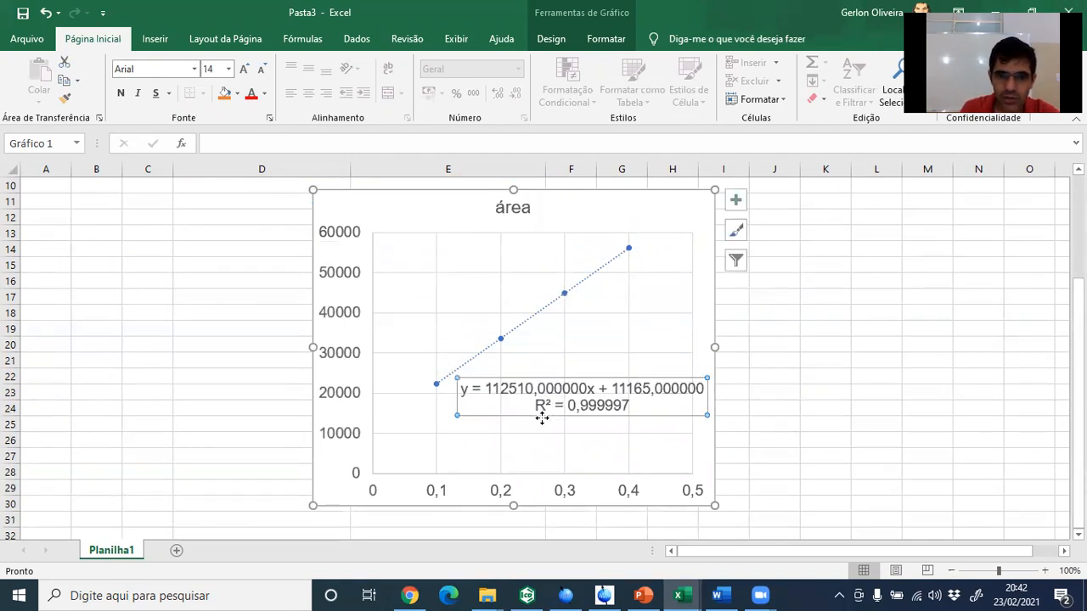
Step: Remove the gridlines and delete the área title from the chart
click(491, 281)
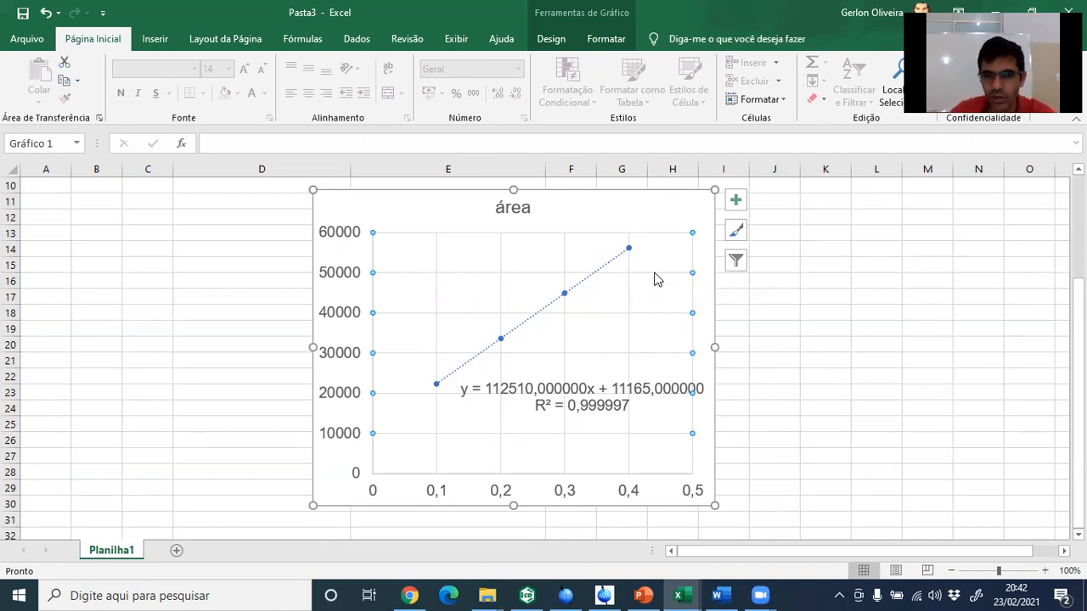
key(Escape)
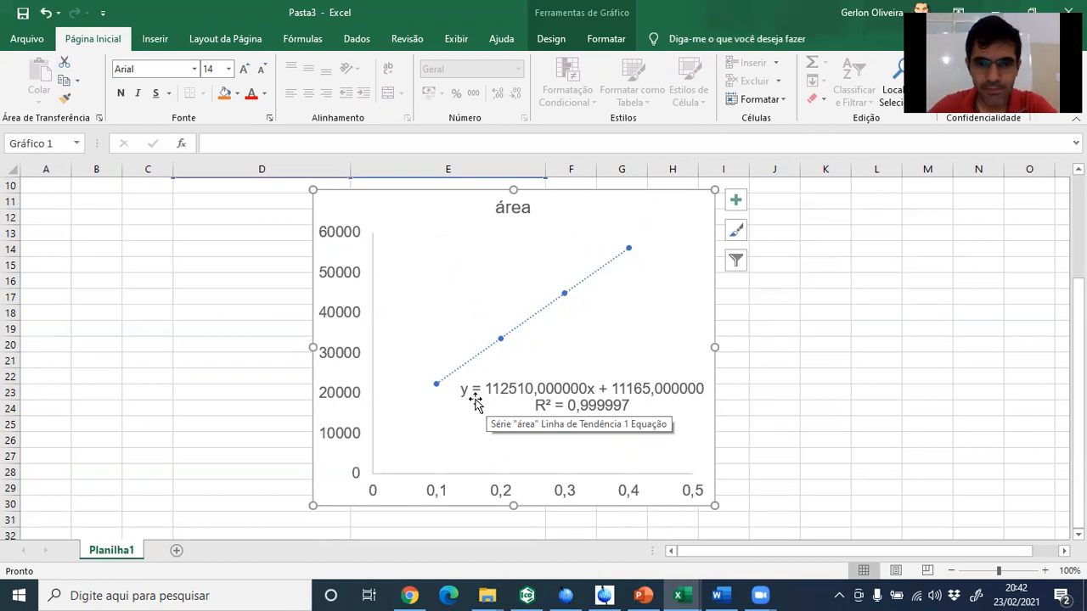
click(512, 211)
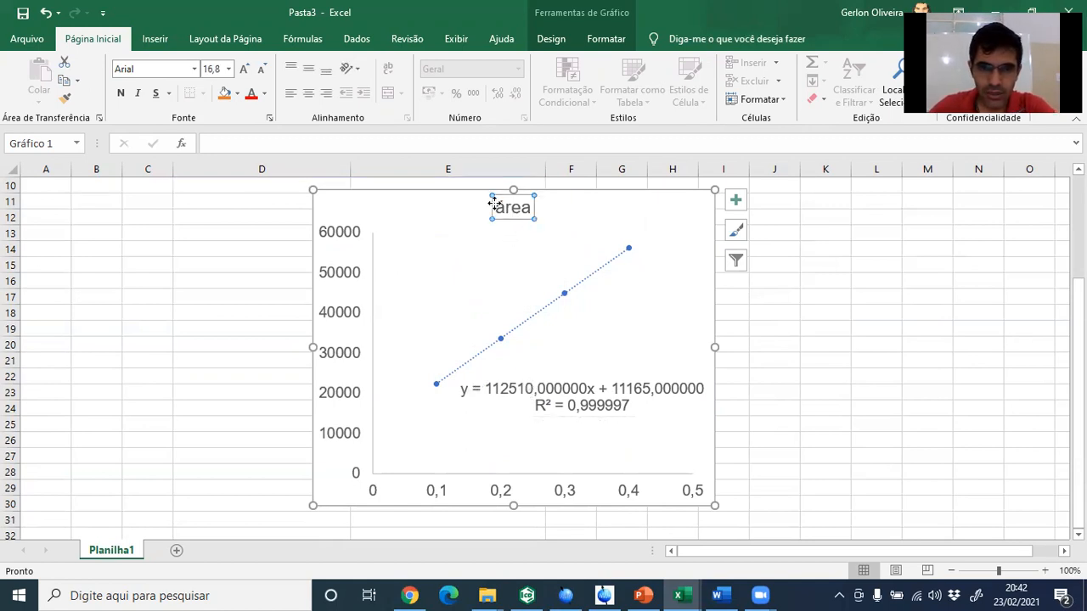
key(Delete)
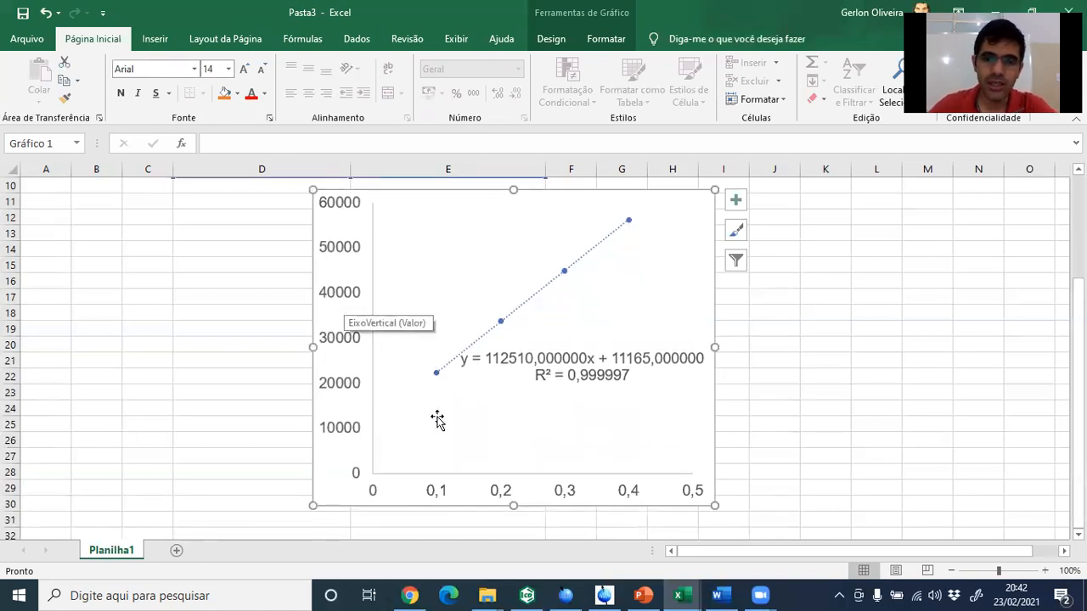
Step: Open the trendline's formatting options and review its forecast, intercept, equation and R² display settings
click(531, 372)
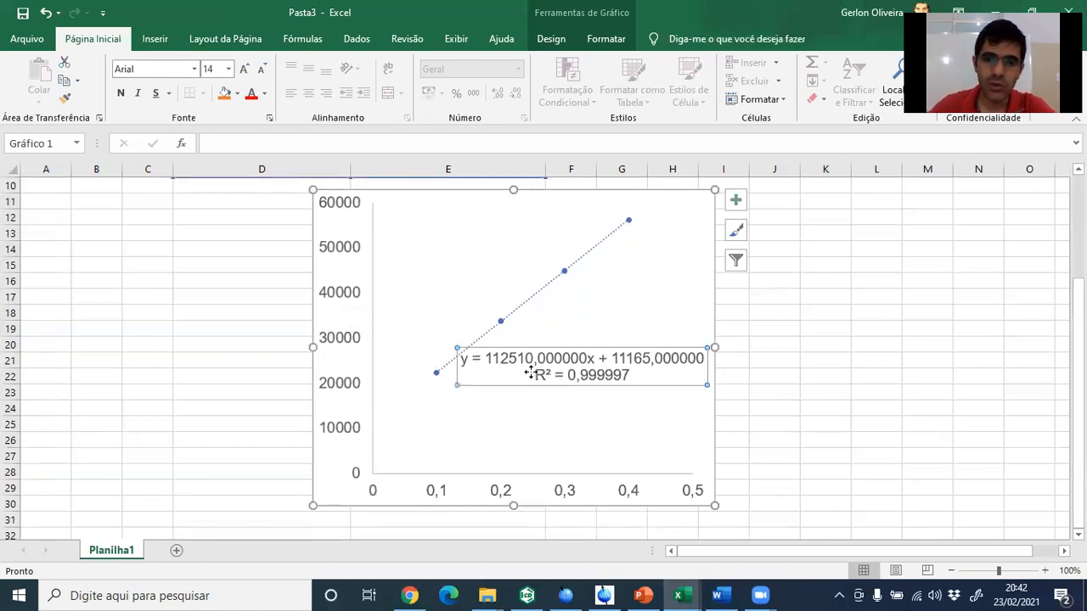
click(546, 293)
double_click(546, 293)
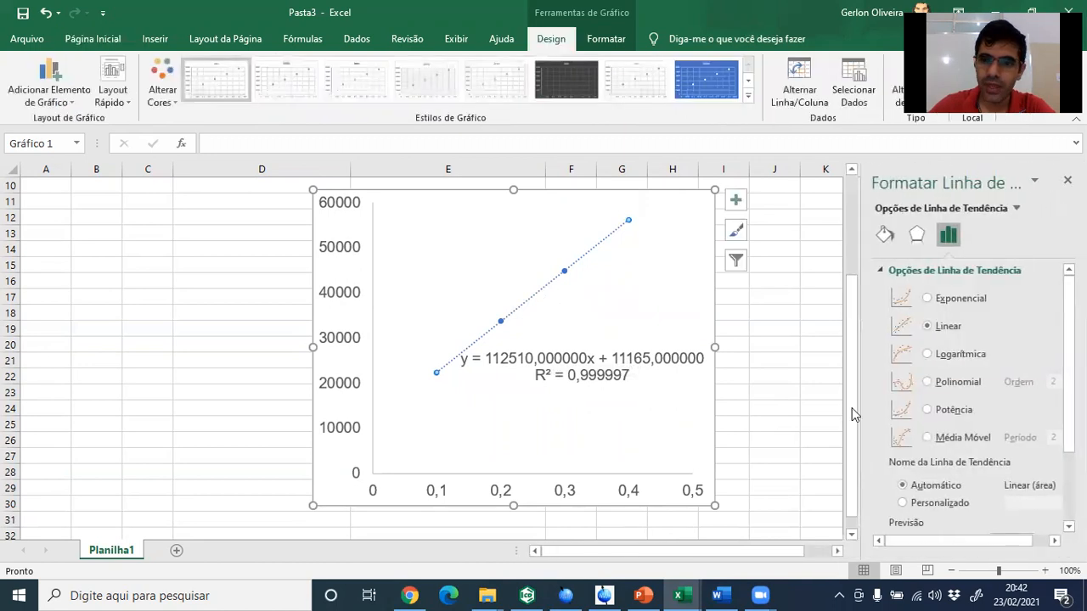
scroll(942, 357, down, 3)
scroll(942, 367, down, 1)
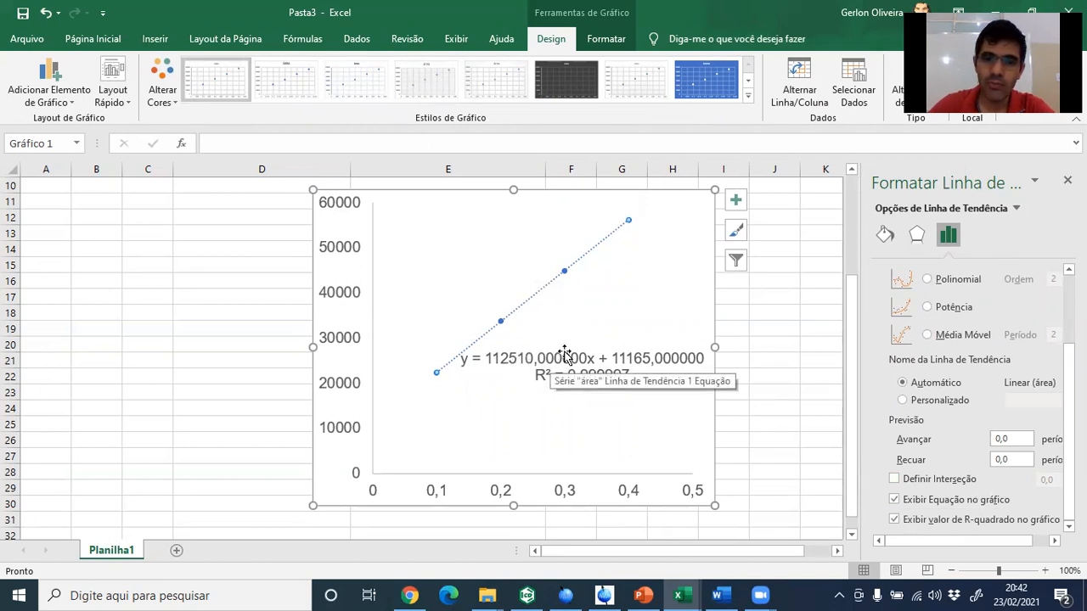
Step: Remove the decimal zeros from the trendline equation label so it reads y = 112510x + 11165
click(513, 357)
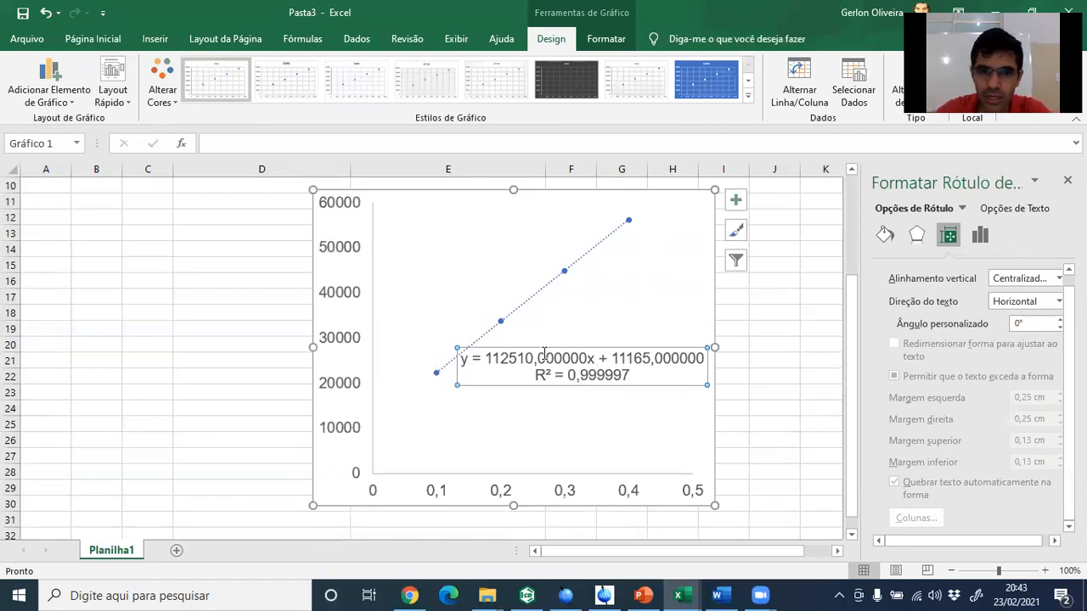
drag(539, 355, 588, 357)
key(BackSpace)
key(BackSpace)
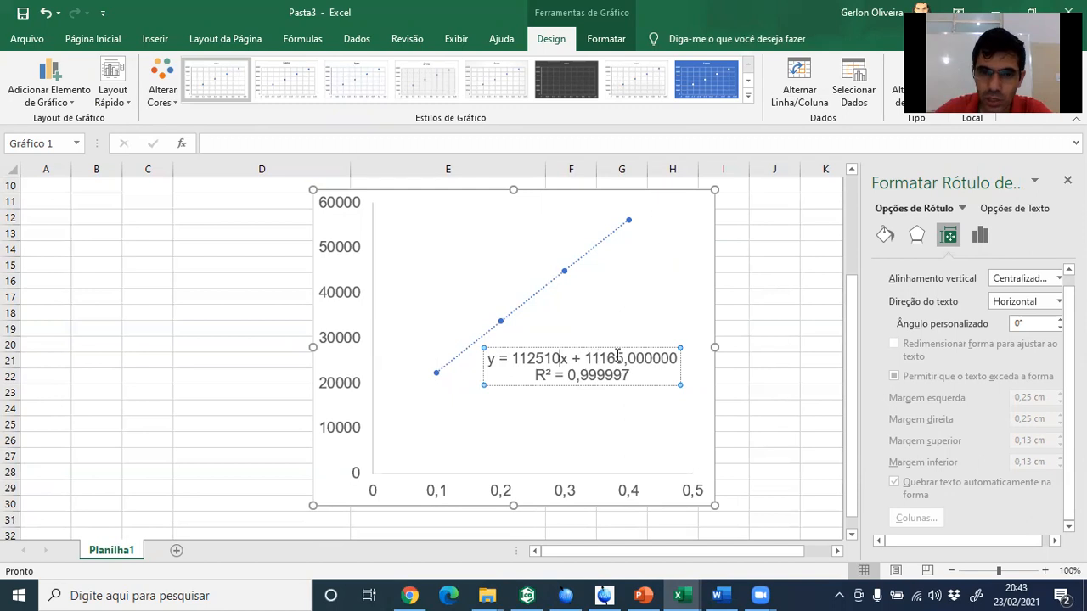
drag(627, 357, 679, 361)
key(BackSpace)
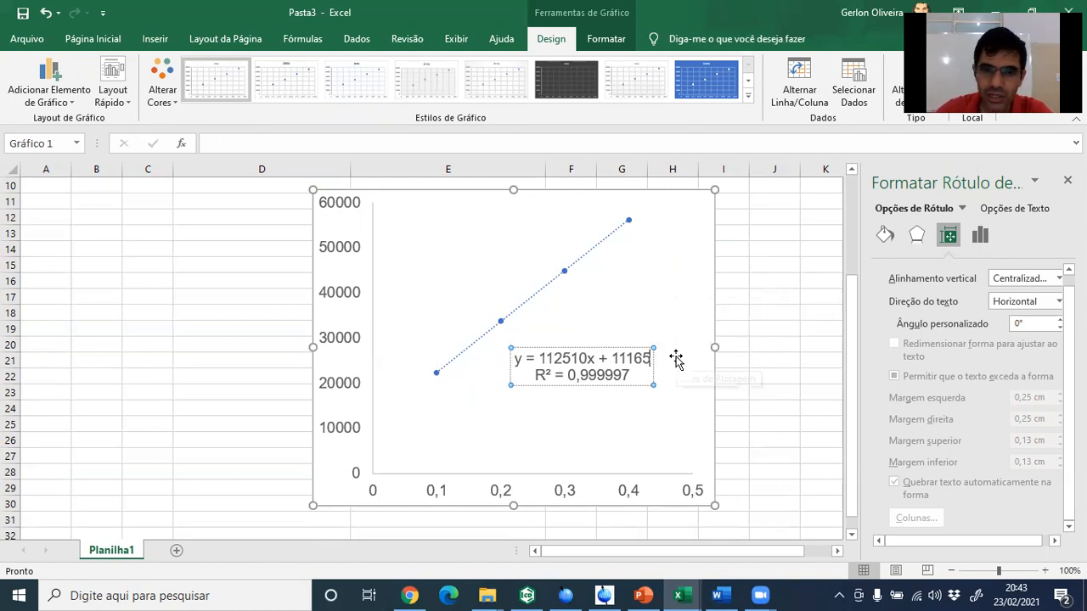
click(667, 297)
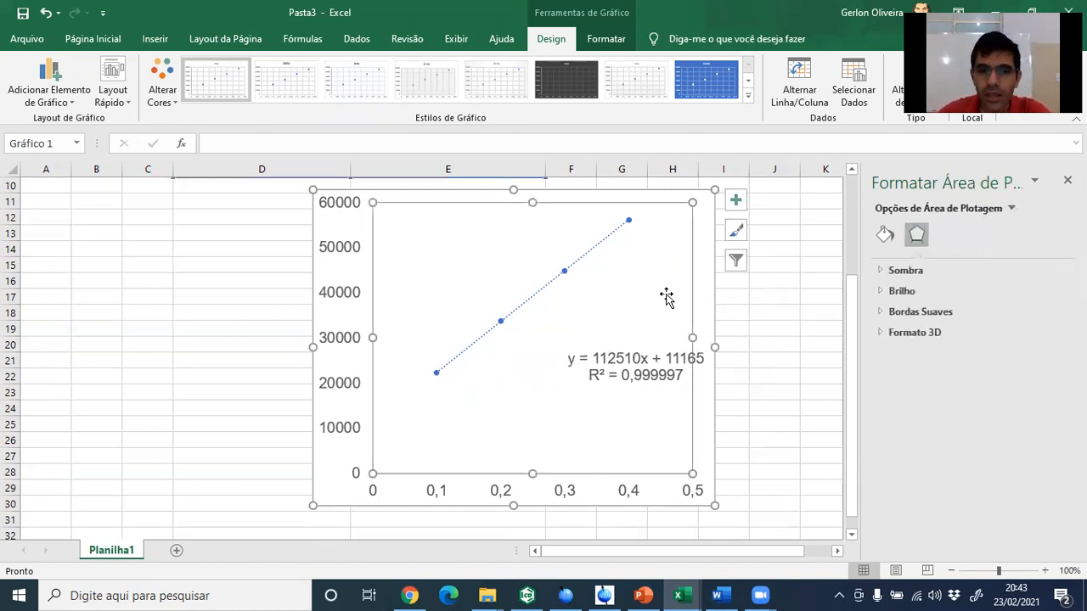
click(753, 327)
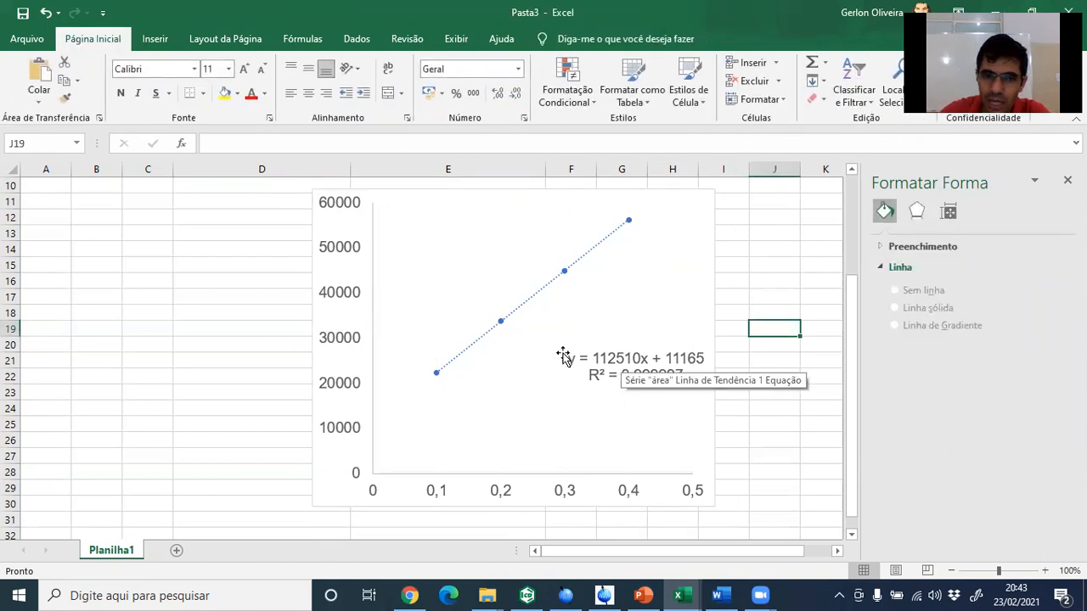
Step: Set the font colour of all the chart's text to black
click(337, 218)
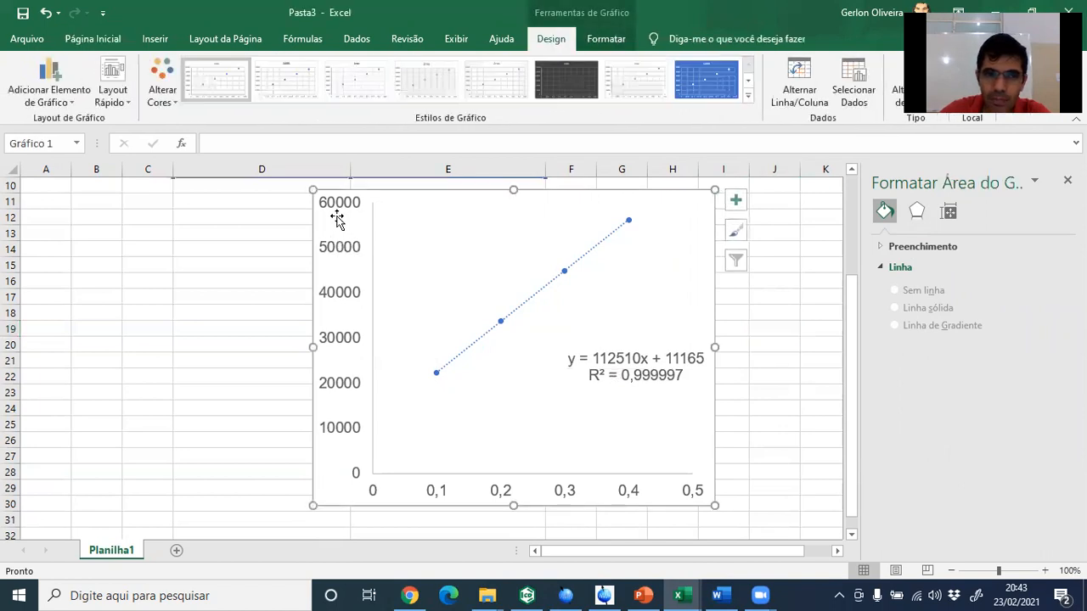
click(93, 39)
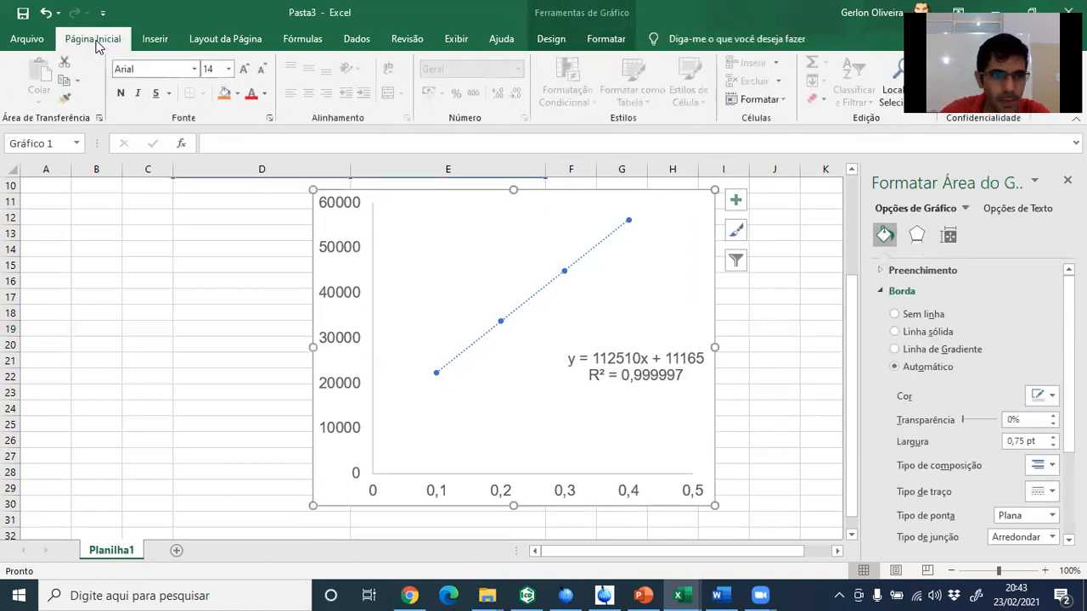
click(263, 94)
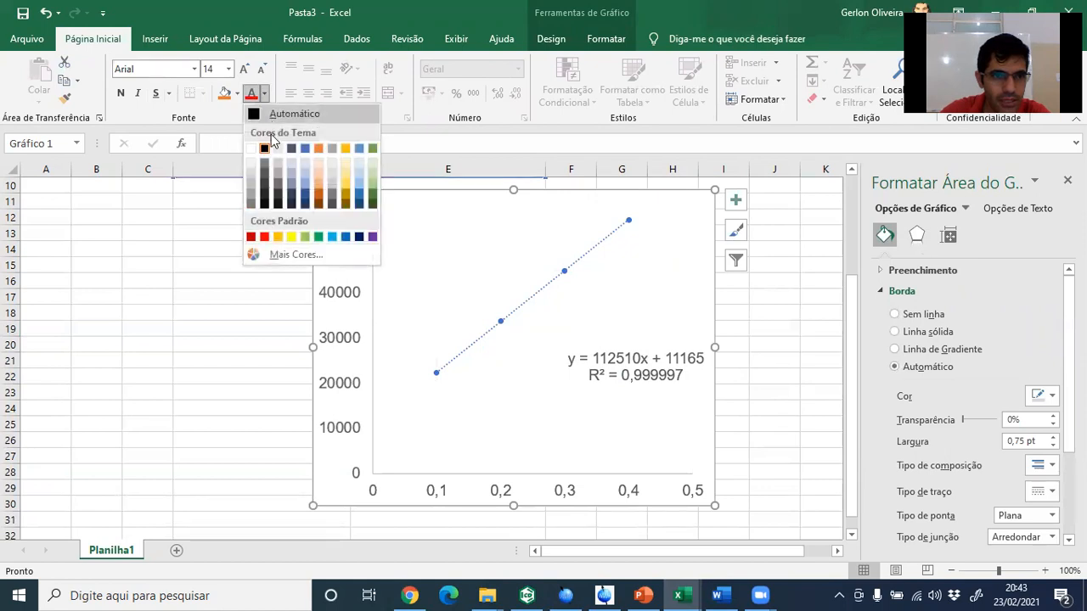
click(264, 149)
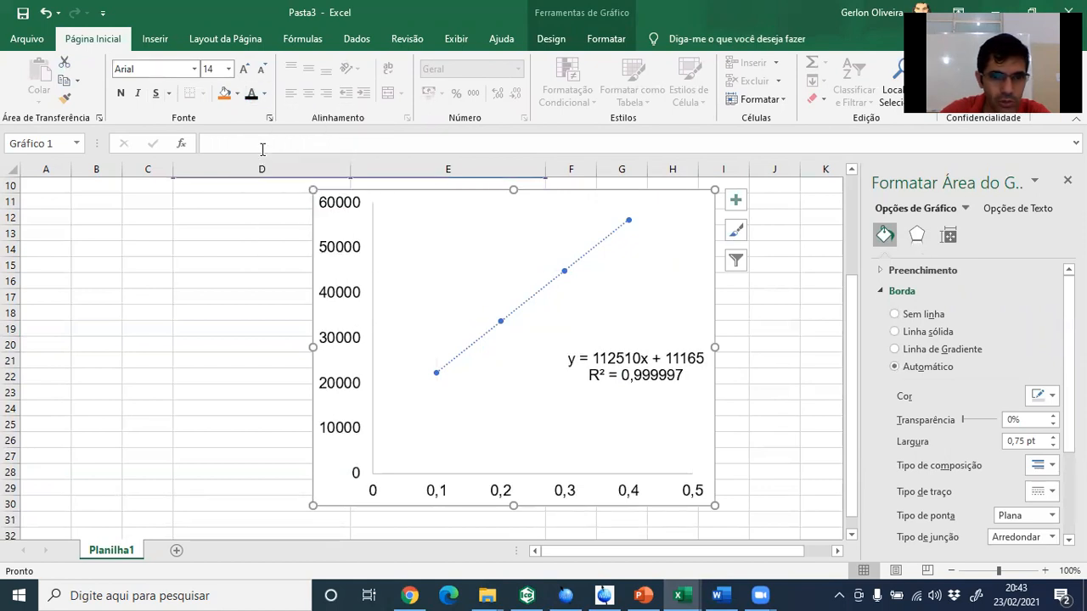
click(247, 264)
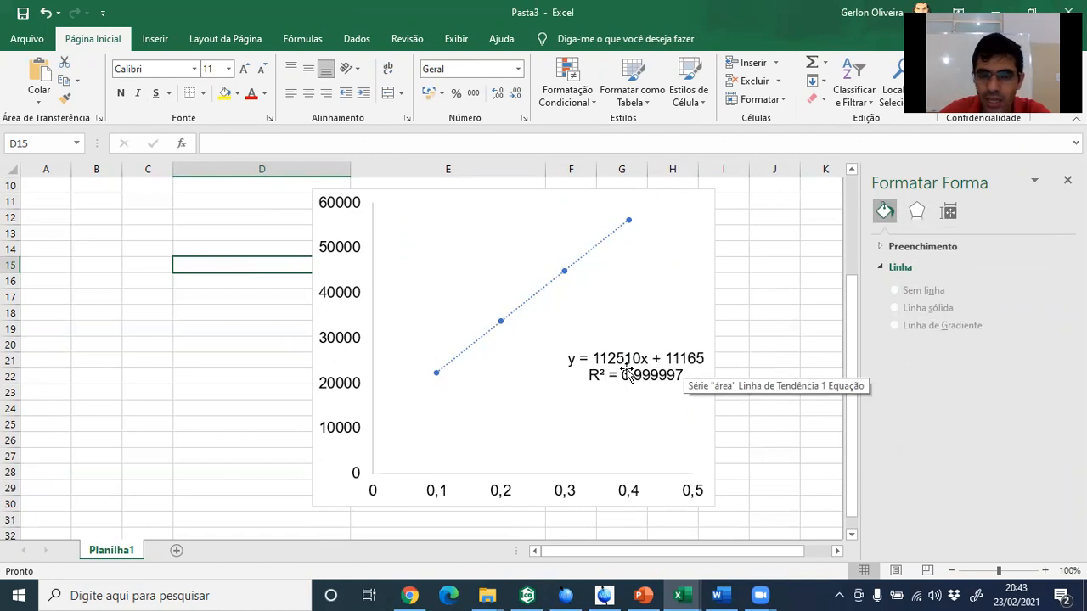
Step: Move the chart beside the data table, starting at column F, and close the formatting pane
drag(695, 212, 585, 252)
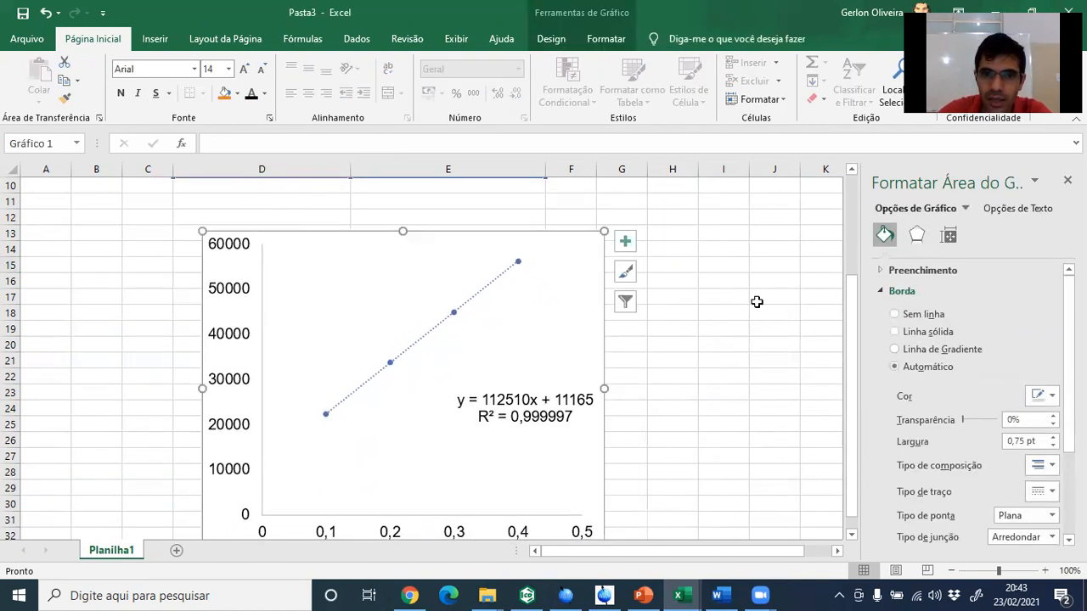
scroll(757, 301, up, 1)
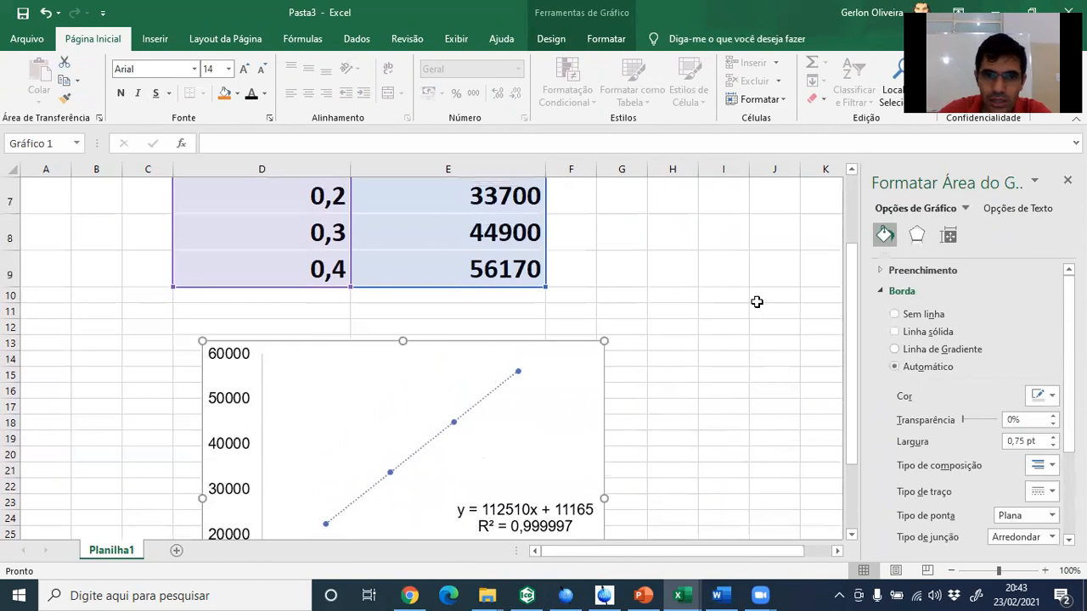
click(571, 355)
drag(777, 262, 617, 323)
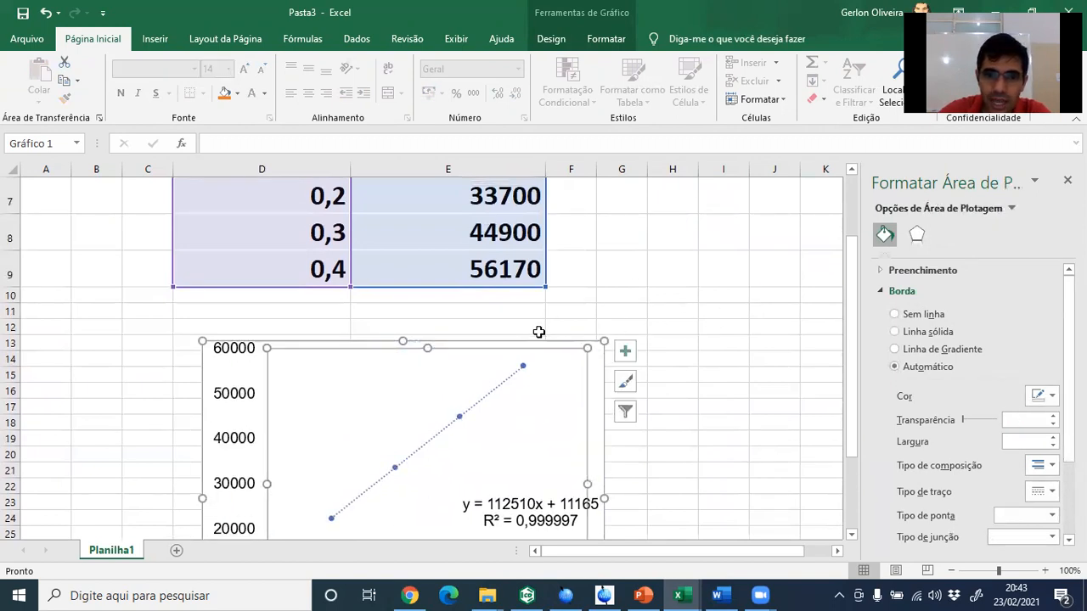
drag(544, 340, 784, 214)
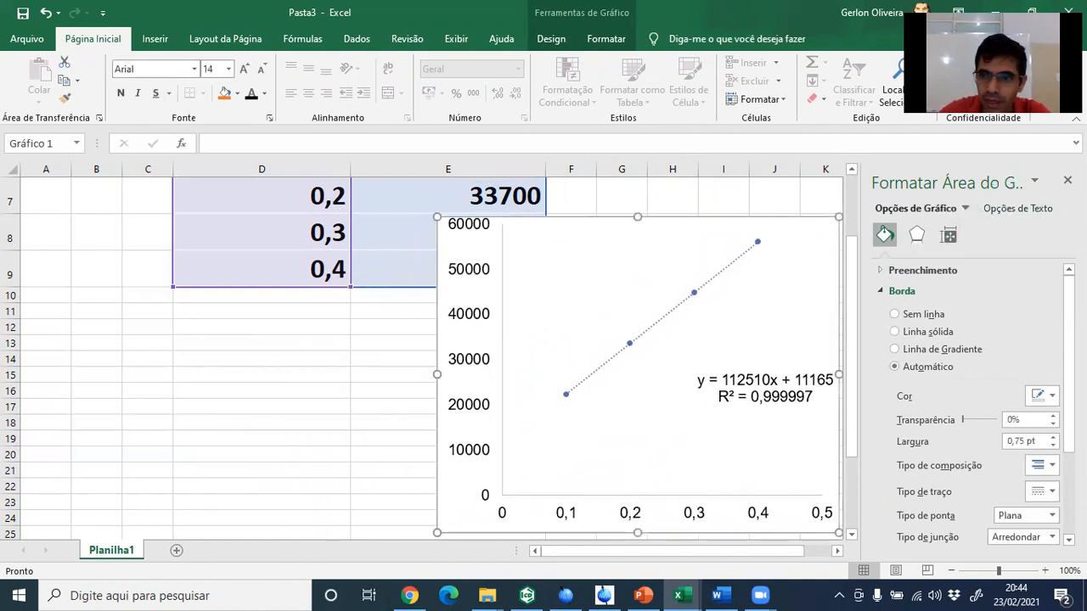
click(1067, 180)
drag(827, 233, 943, 212)
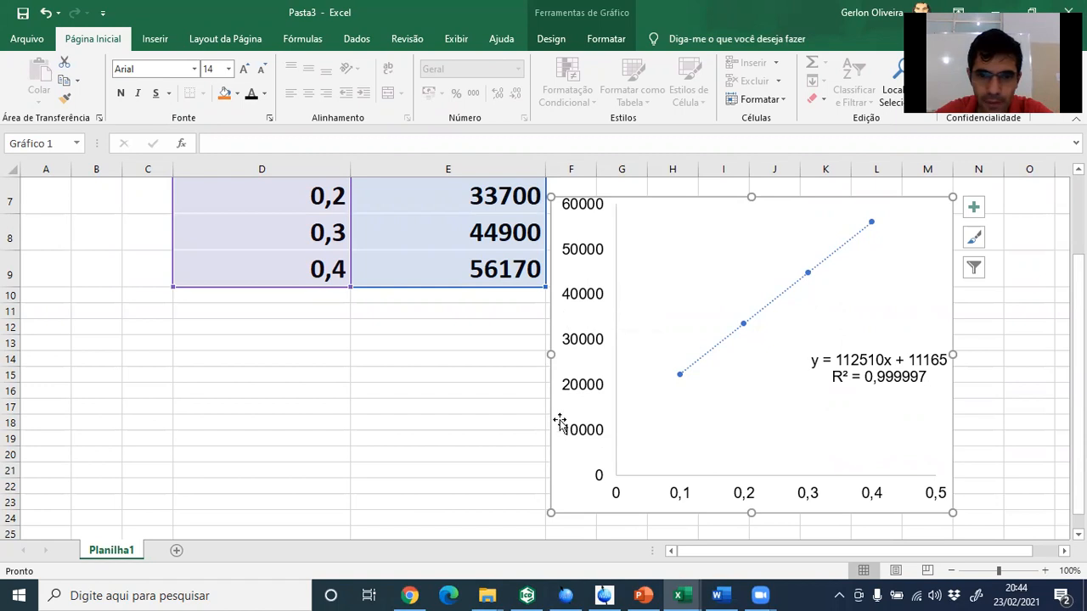
Step: Add primary vertical and primary horizontal axis titles to the chart and close the formatting pane
double_click(562, 505)
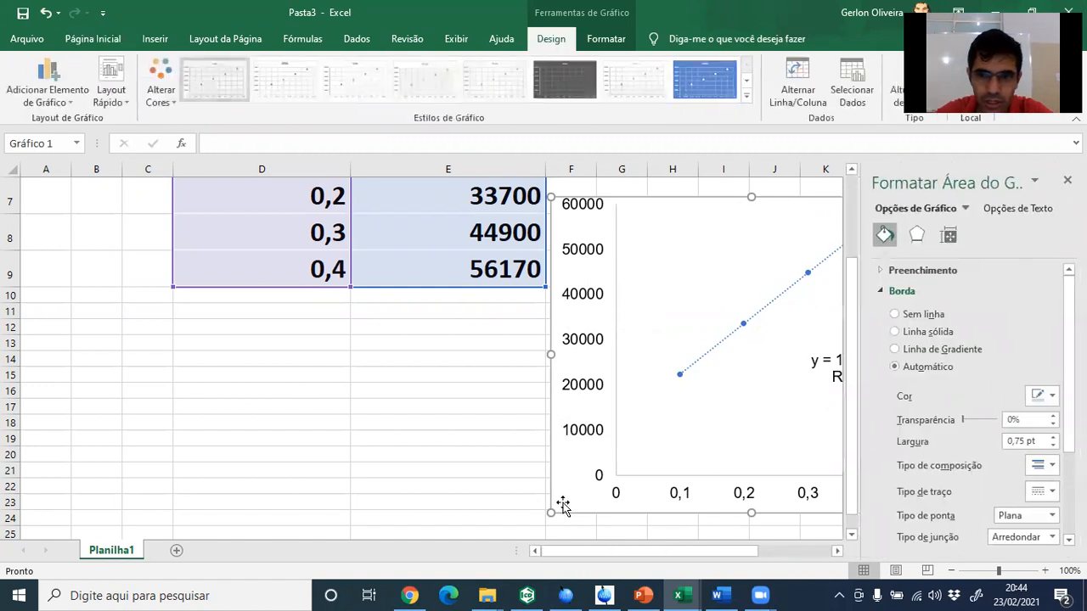
click(70, 104)
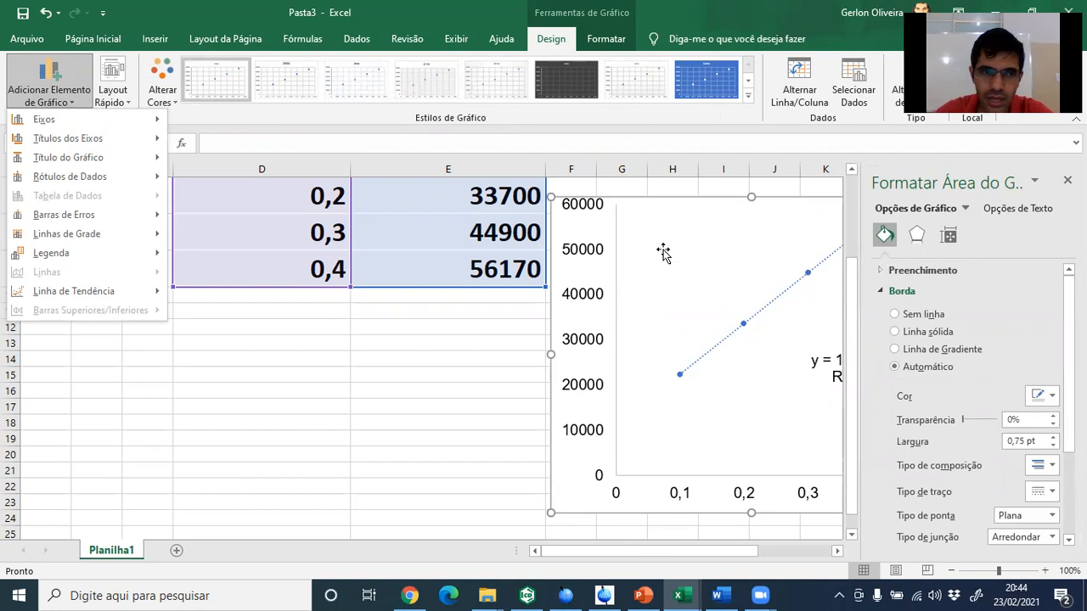
mouse_move(87, 140)
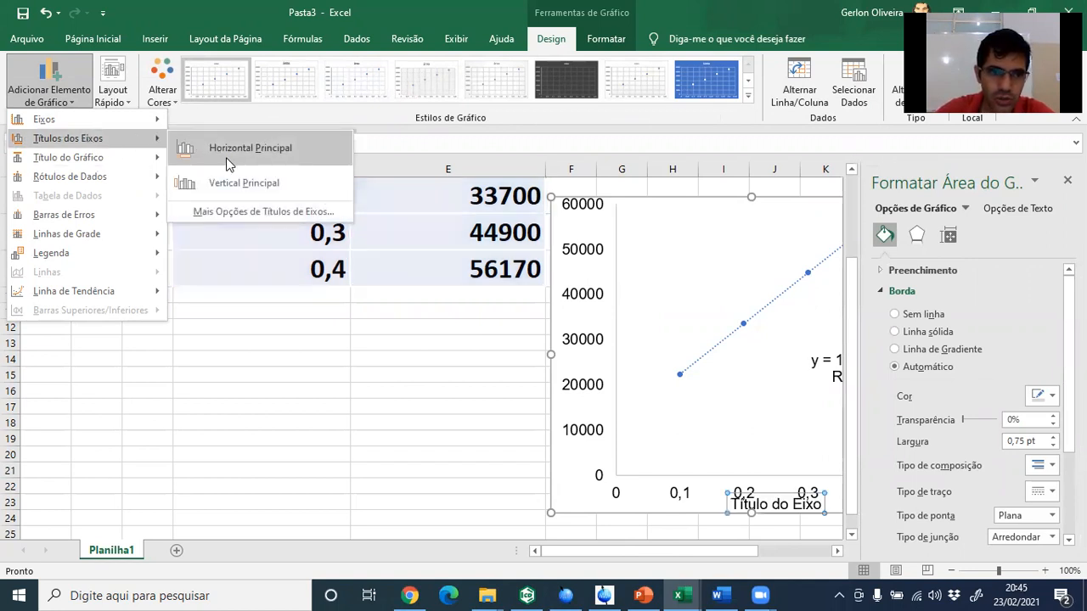
click(232, 181)
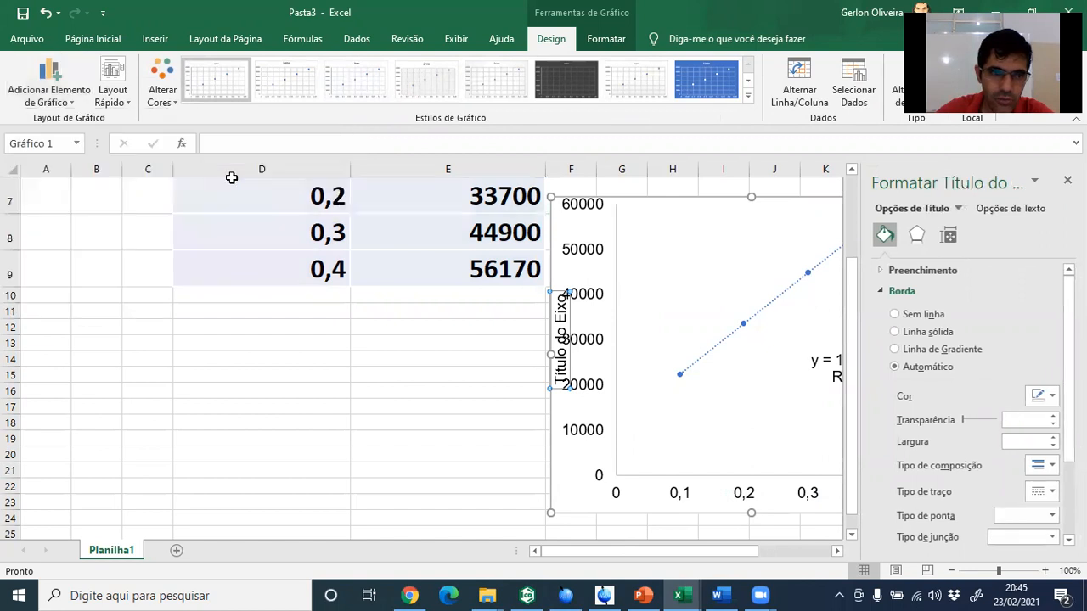
click(67, 103)
mouse_move(96, 141)
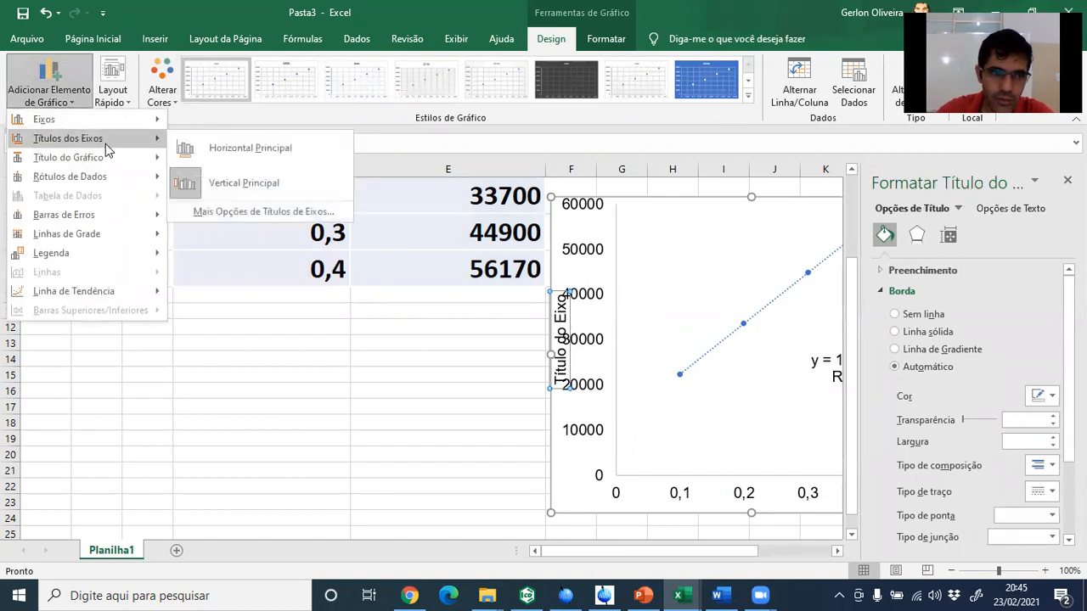
click(251, 148)
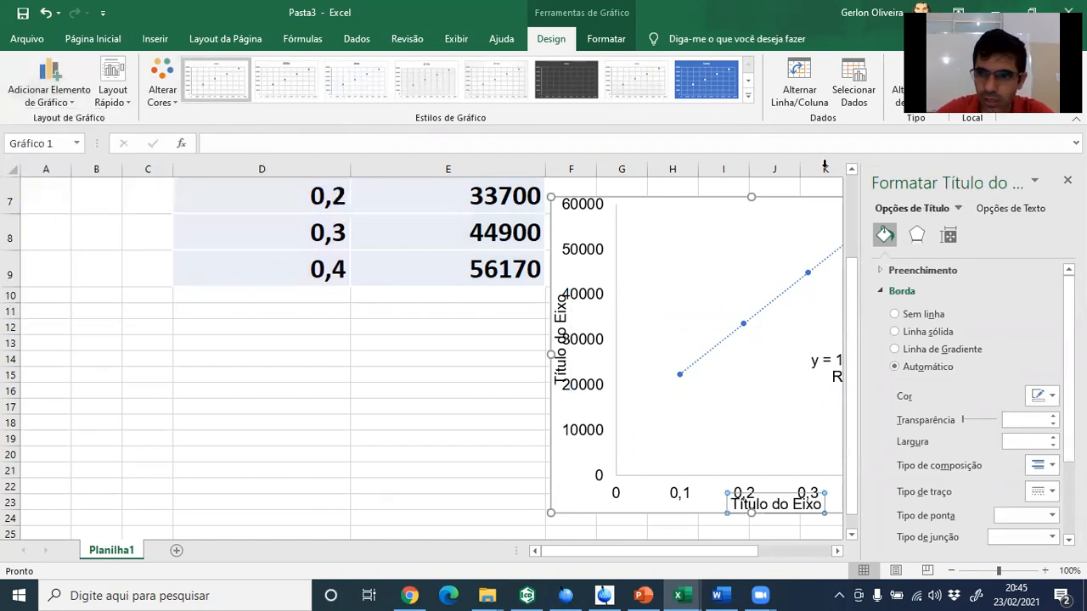
click(1068, 180)
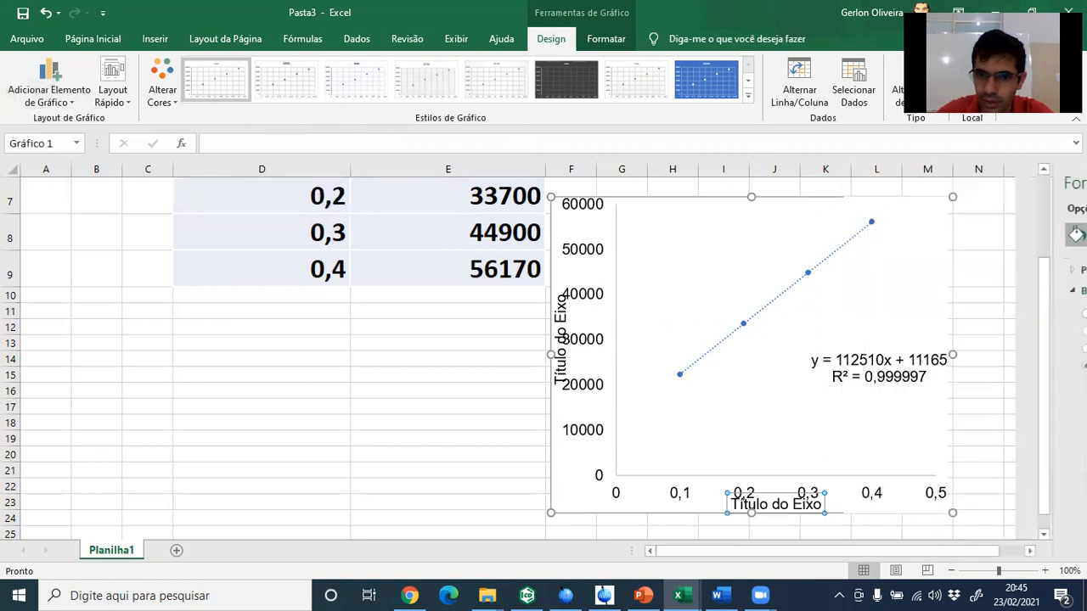
Step: Shrink the plot area to clear space for both axis titles and widen the chart slightly
click(637, 308)
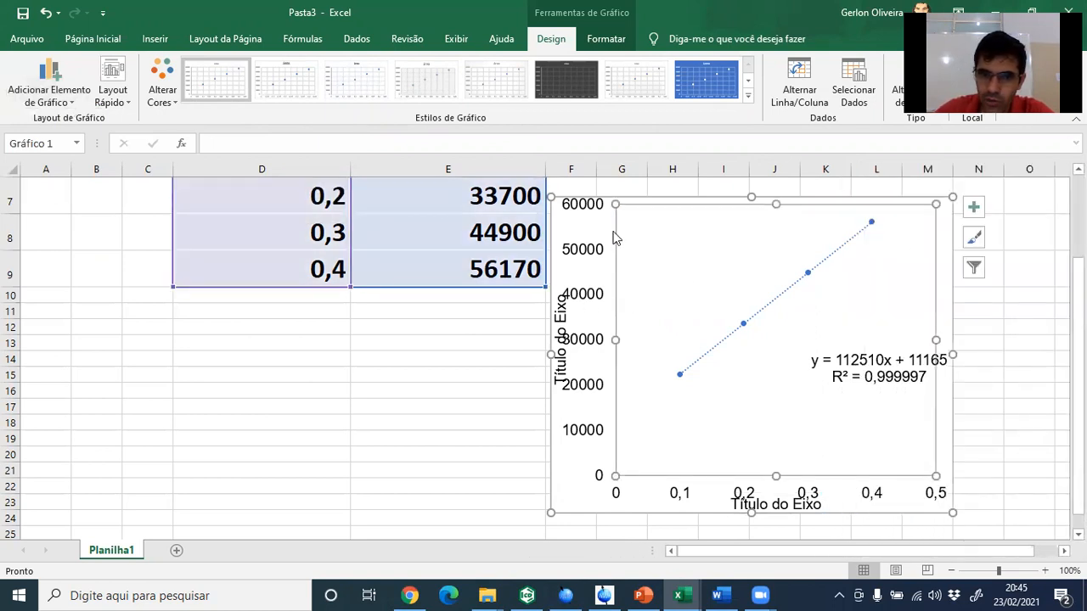
drag(615, 204, 636, 218)
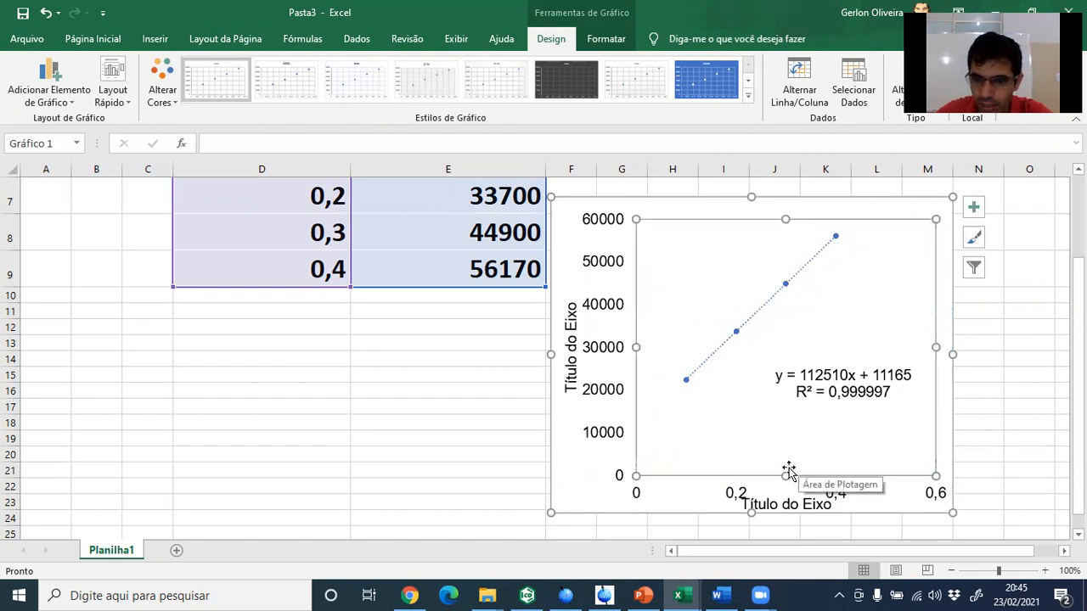
drag(782, 472, 783, 460)
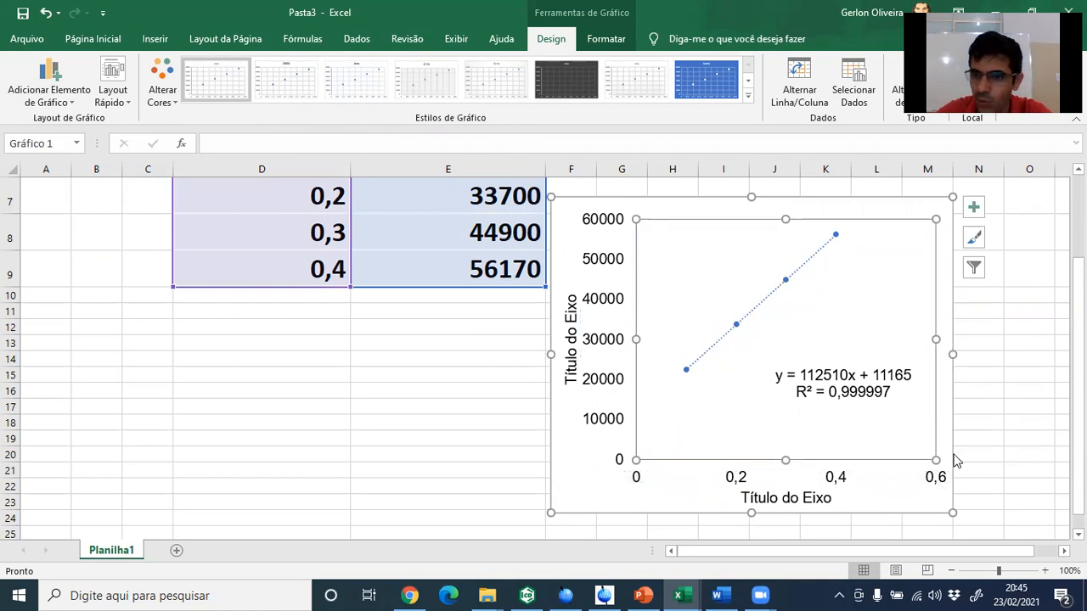
drag(952, 354, 991, 352)
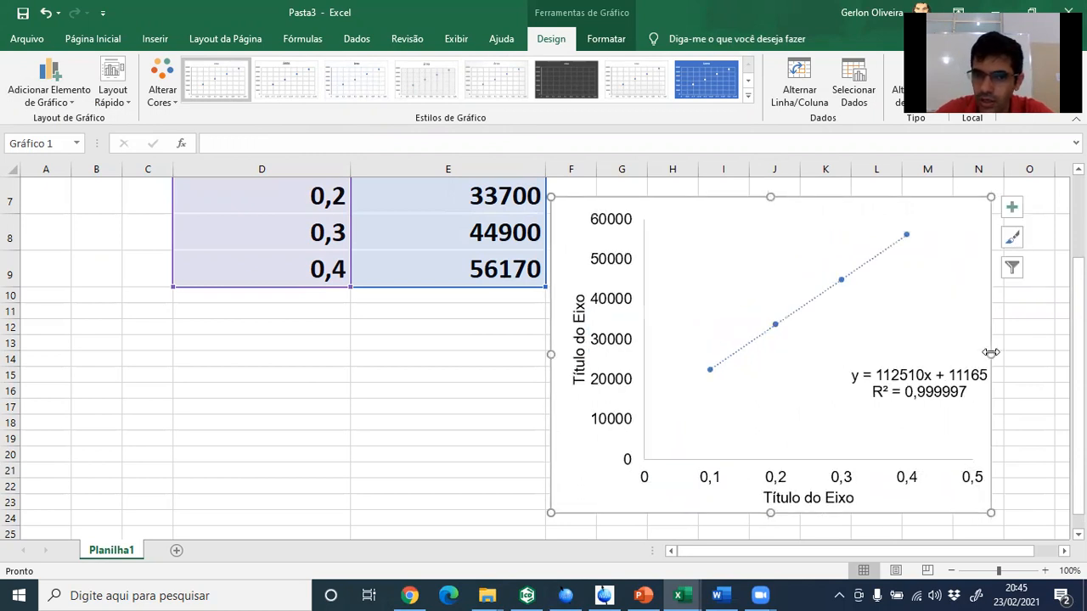
Step: Replace the vertical axis title text with "Área do pico" and close the formatting pane
double_click(580, 354)
double_click(580, 356)
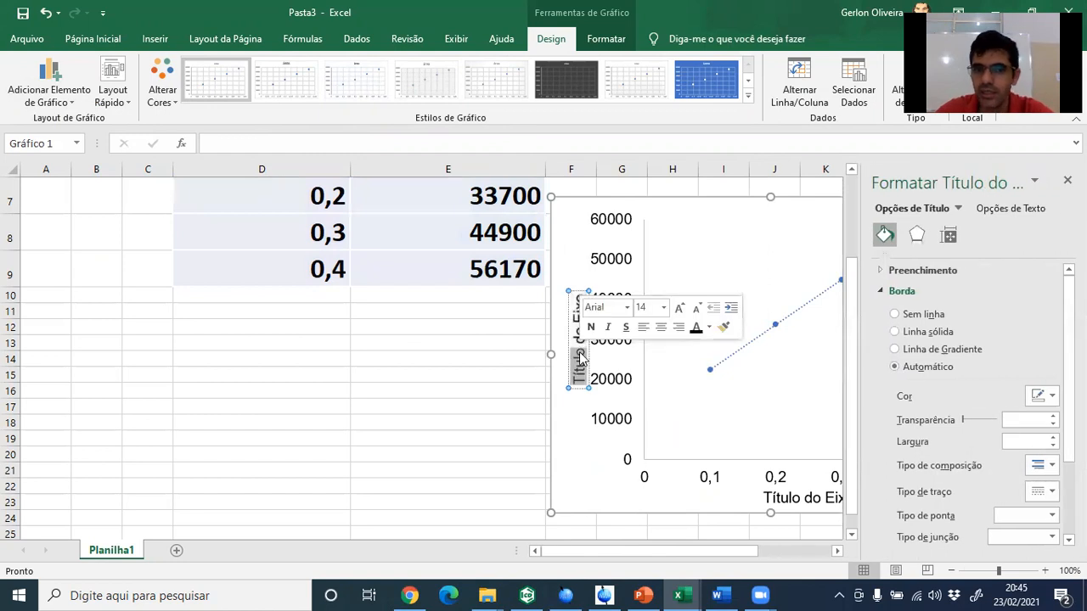
key(Delete)
key(Delete)
key(Delete)
key(Delete)
key(Delete)
key(Delete)
key(Delete)
key(Delete)
key(Delete)
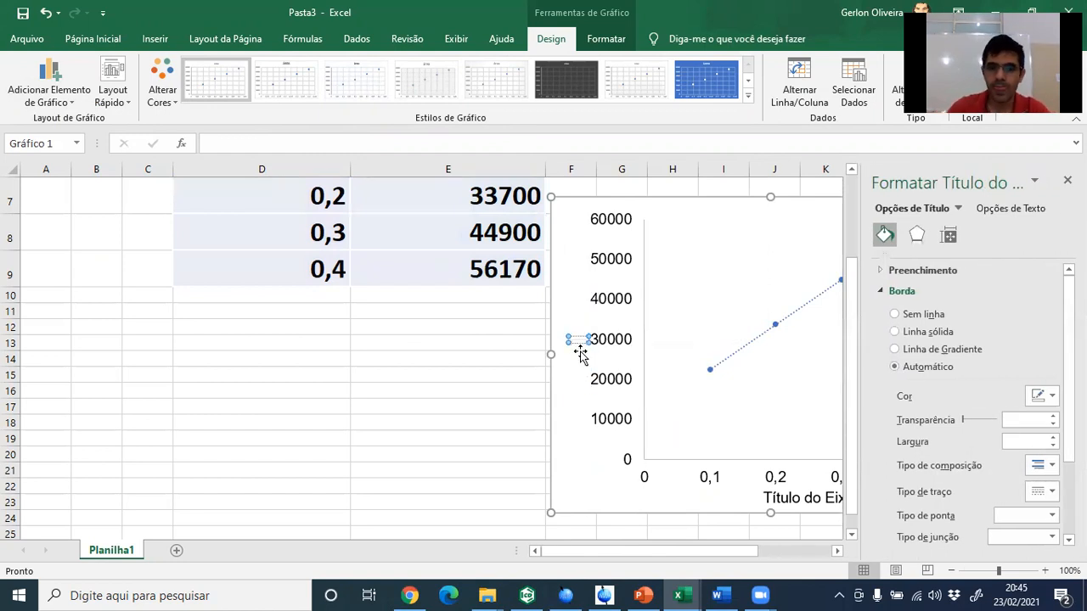
text(Área do pico)
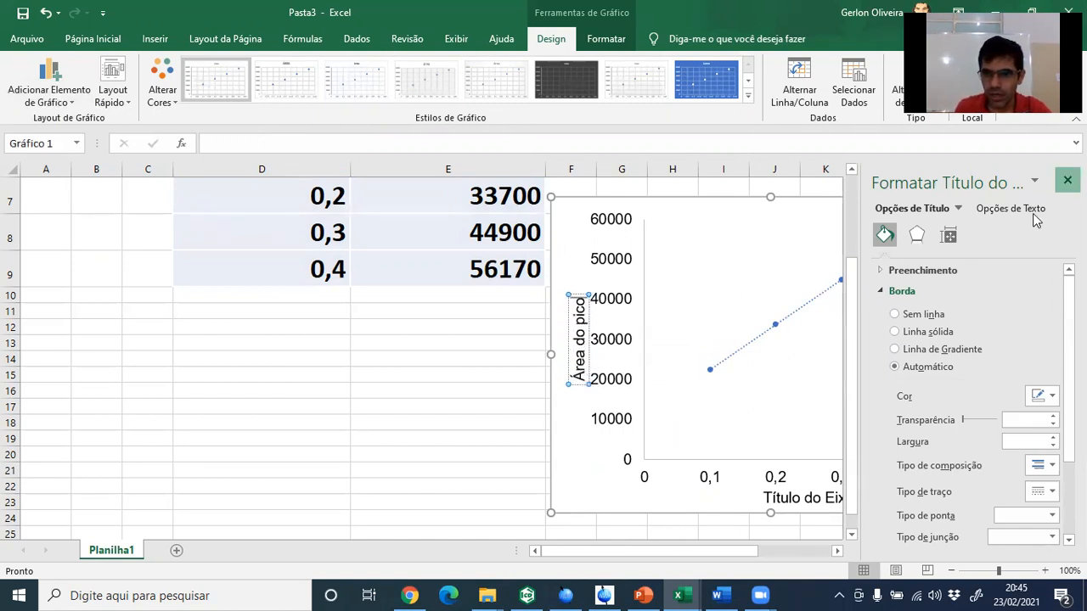
click(1067, 180)
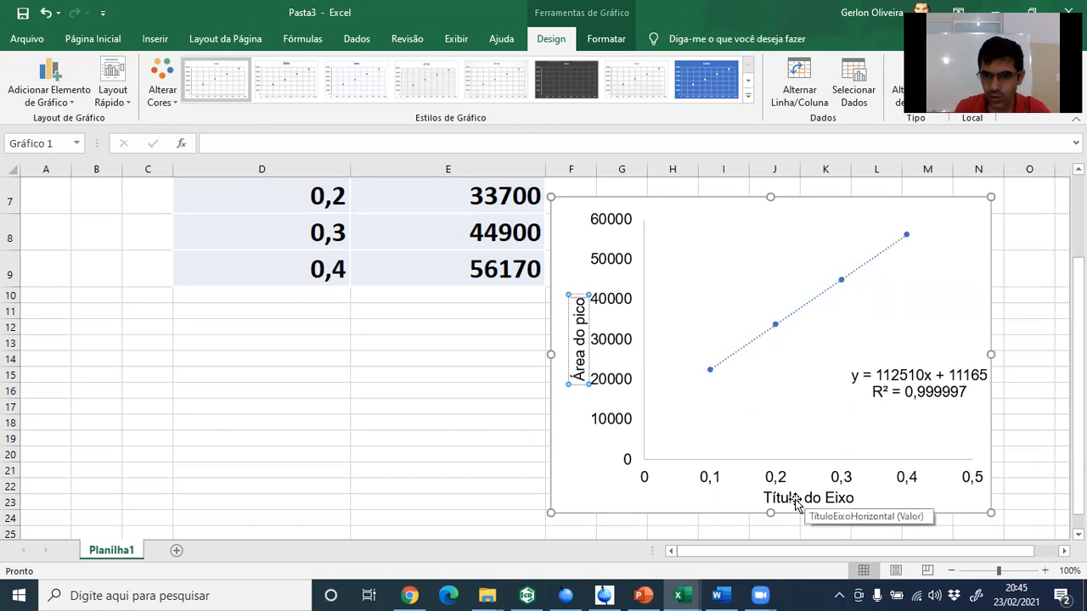
Step: Replace the horizontal axis title text with "Concentração mg/mL" and close the formatting pane
triple_click(803, 501)
double_click(796, 501)
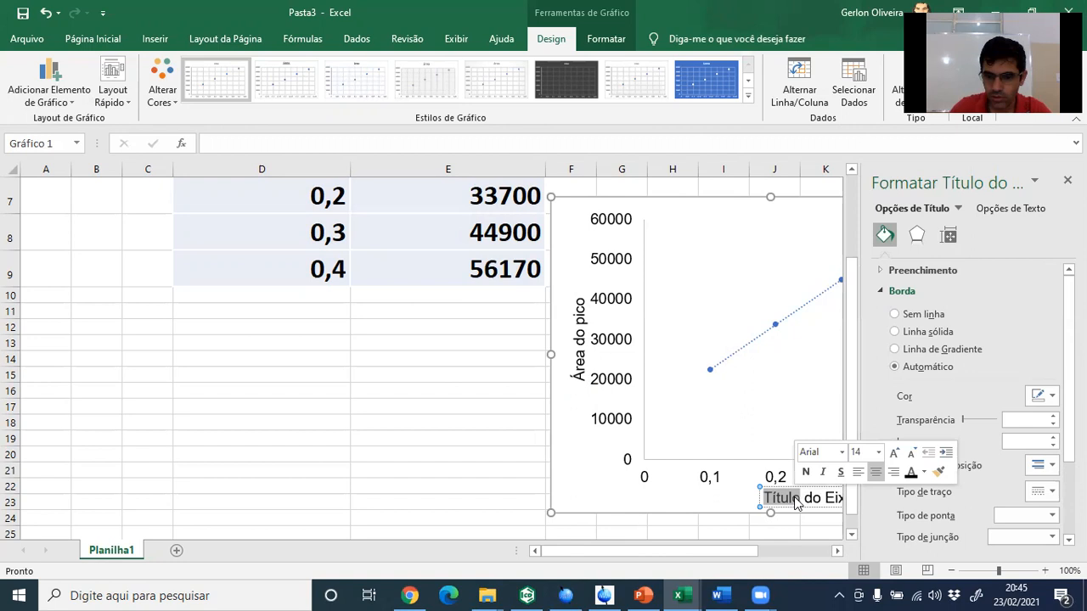
key(Delete)
key(Delete)
key(Delete)
key(Delete)
key(Delete)
key(Delete)
key(Delete)
key(Delete)
key(Delete)
text(Concentrac)
text(ã)
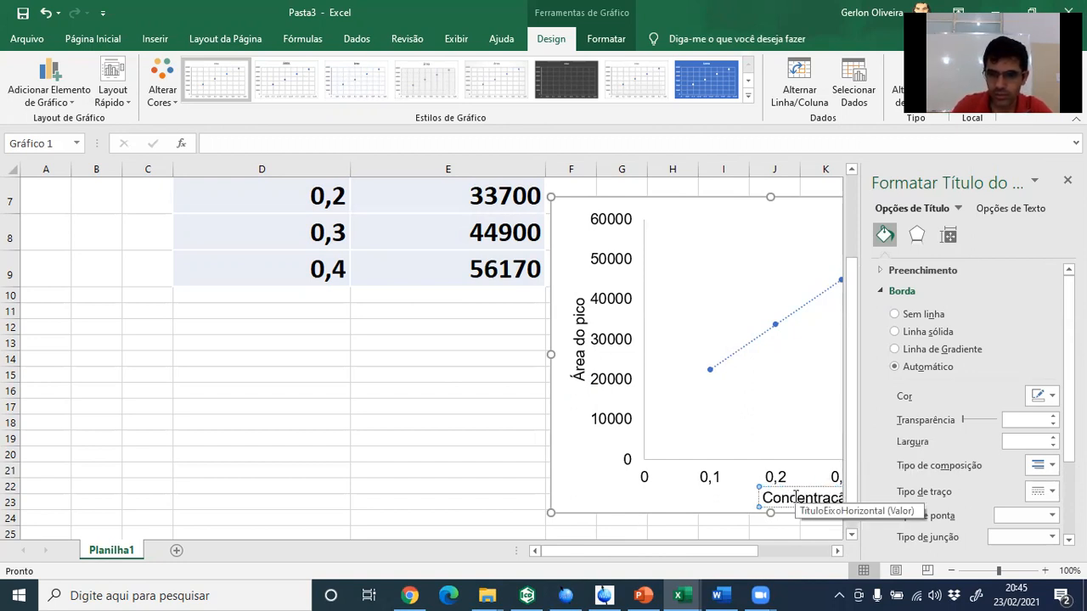
text(o m)
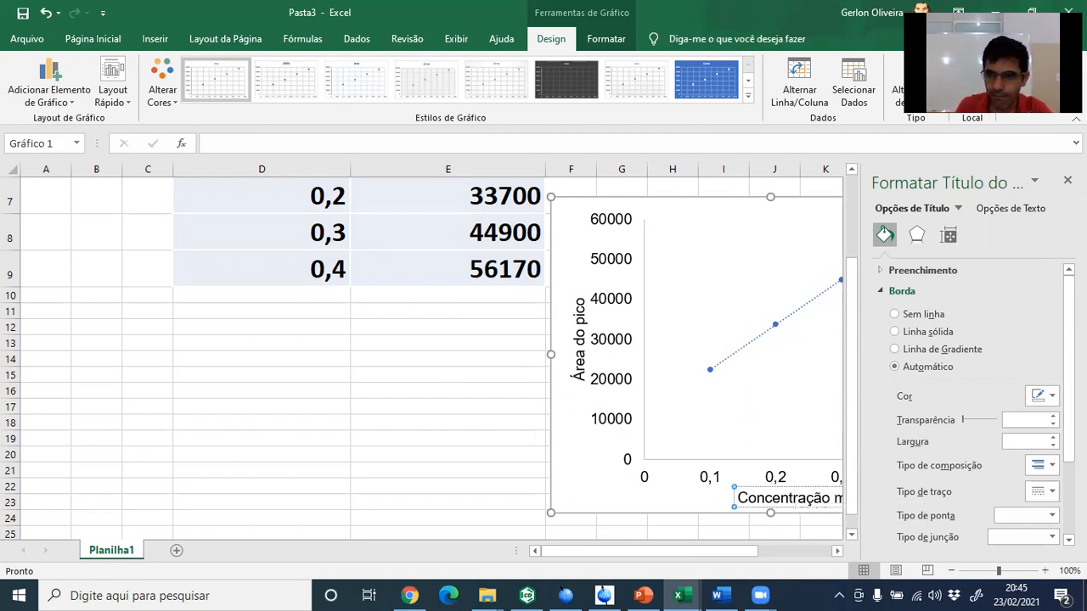
click(1068, 180)
text(g/mL)
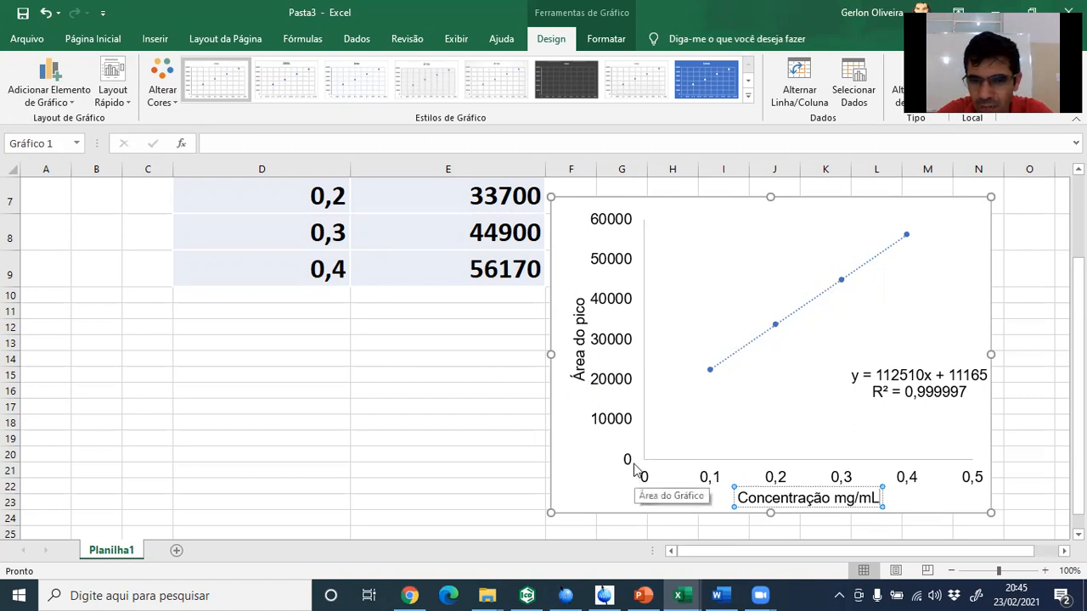
Step: Set the minimum bound of the chart's vertical axis to 15000
double_click(626, 421)
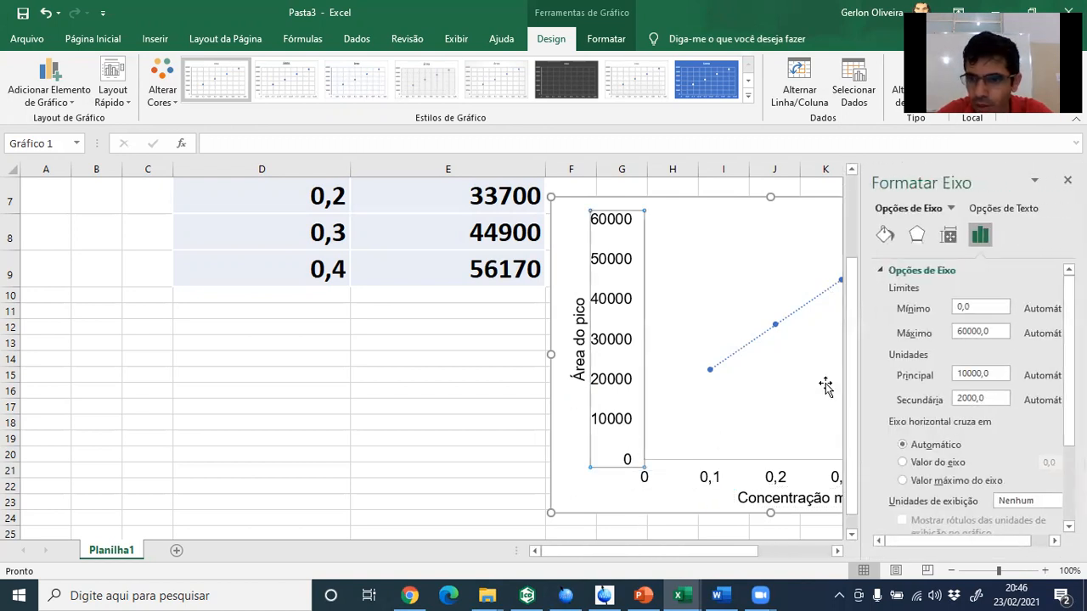
click(985, 307)
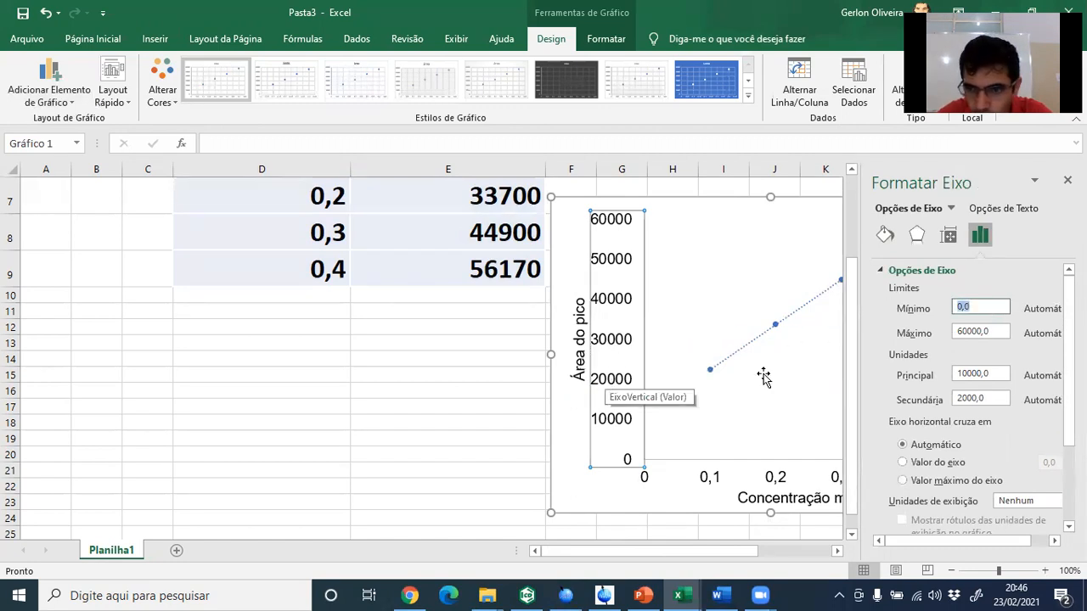
text(15000)
key(Return)
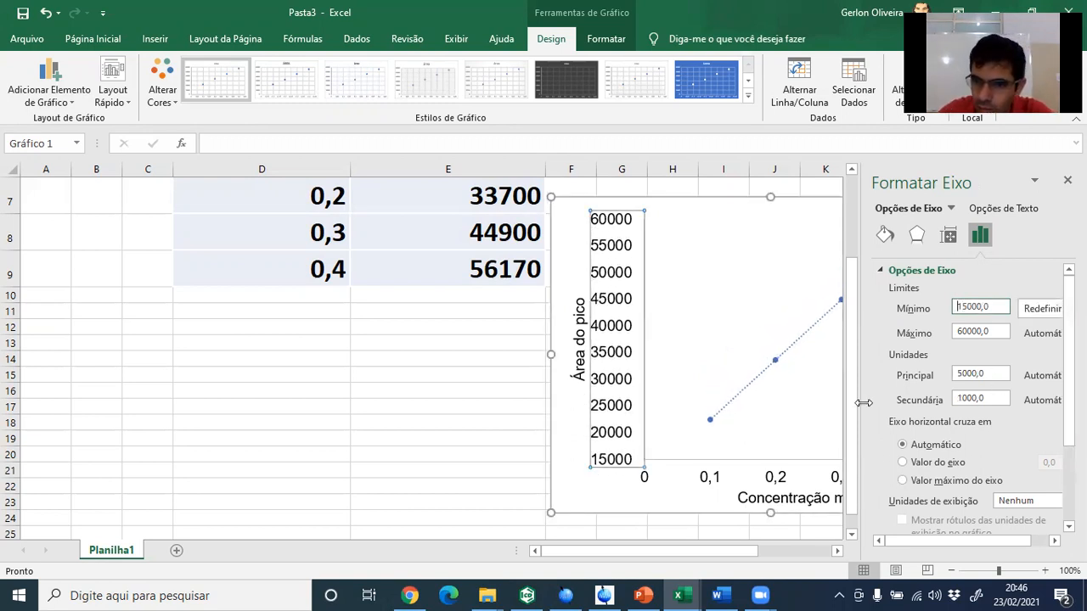
Step: Set the minimum bound of the chart's horizontal axis to 0,08 and close the formatting pane
click(774, 478)
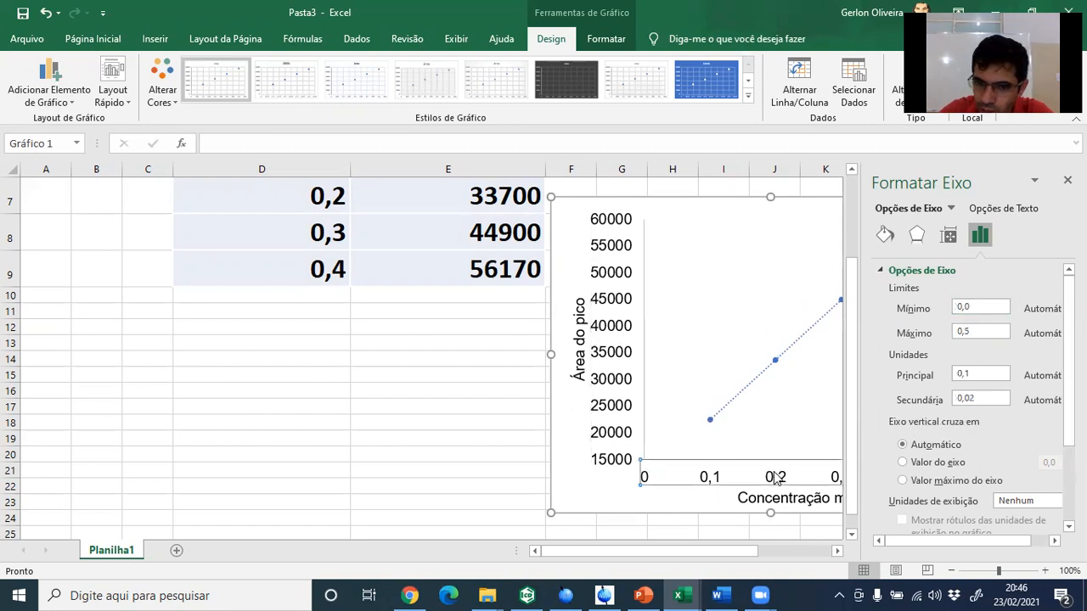
click(987, 308)
text(8)
key(Return)
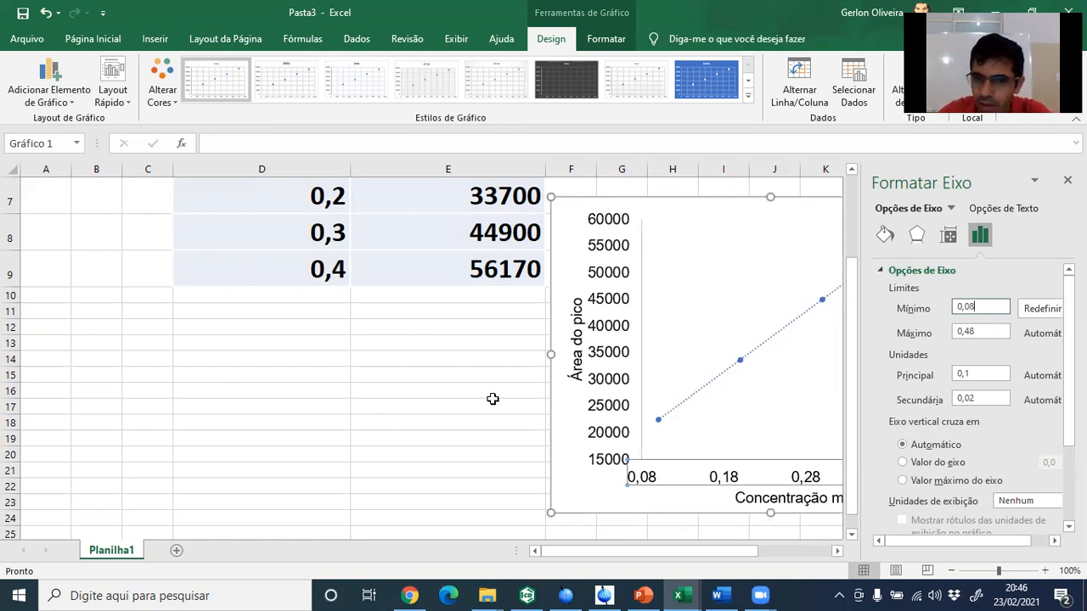
click(367, 427)
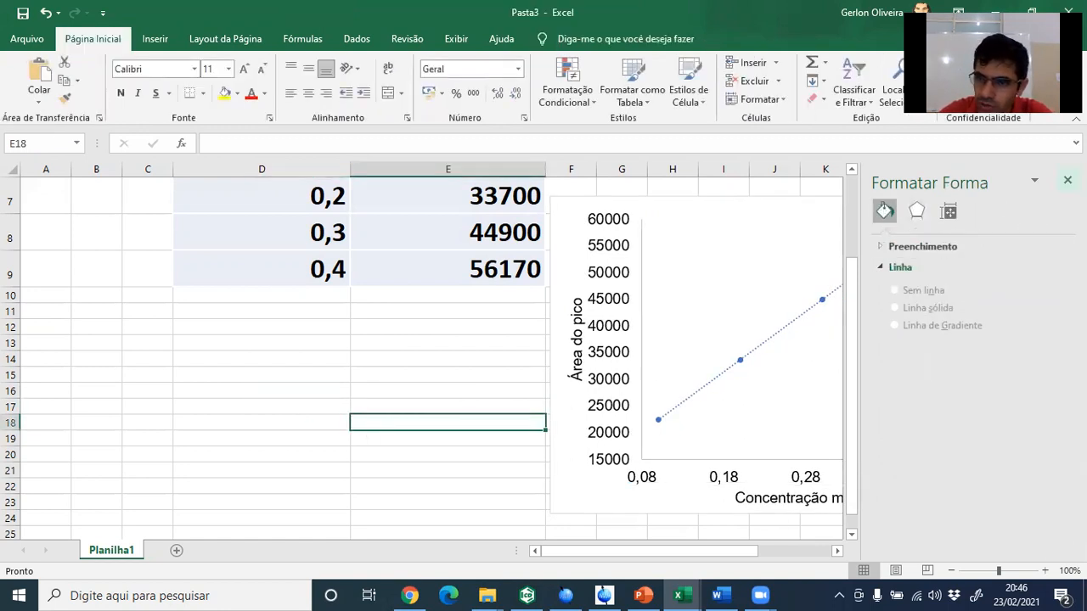
click(1068, 181)
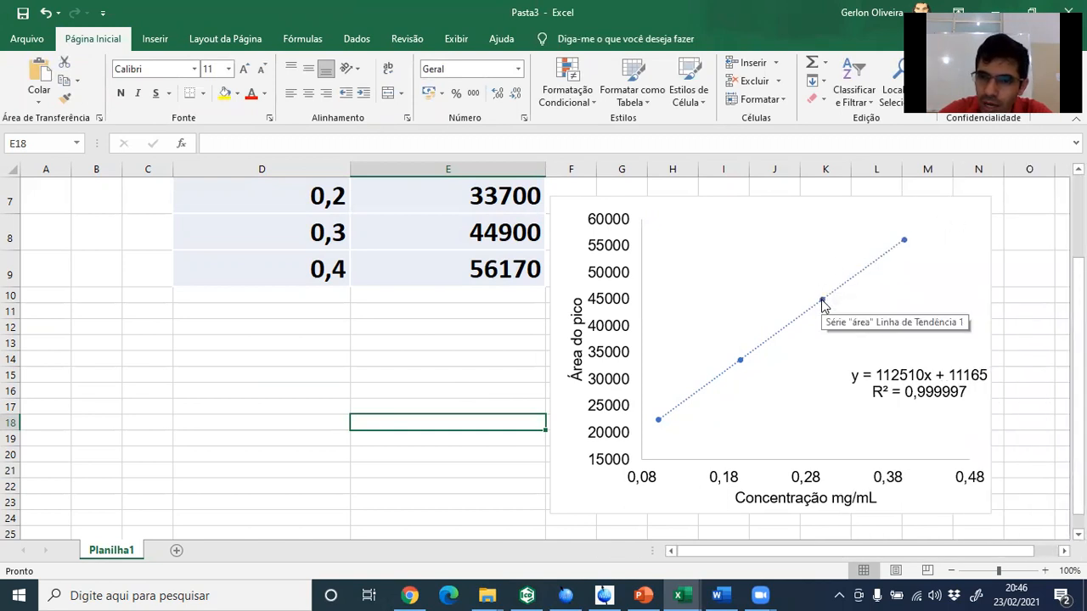
Step: Change the line color of the chart's linear trendline to black
click(822, 306)
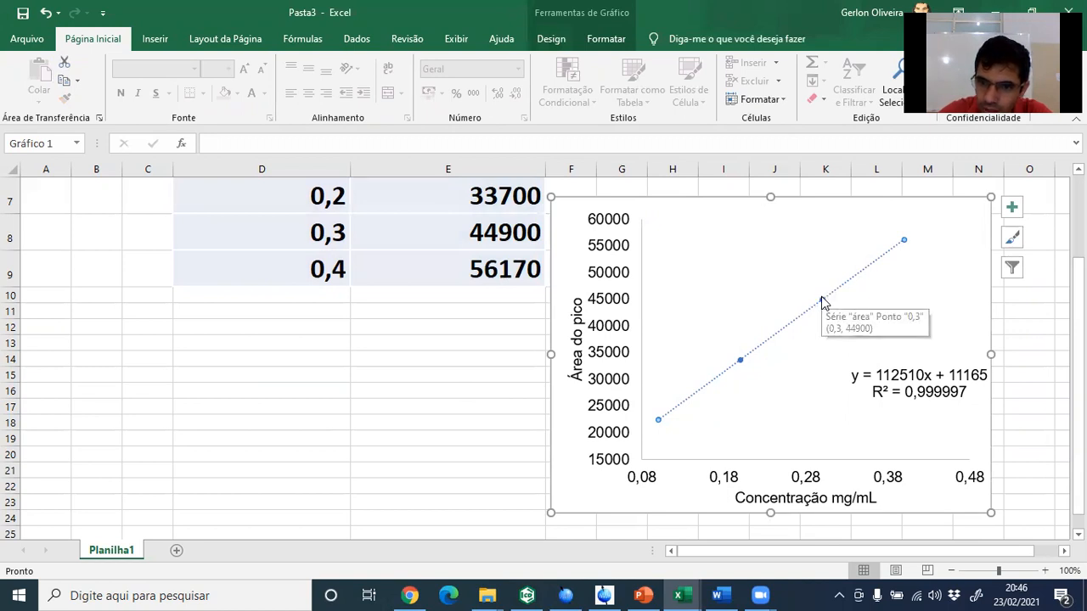
double_click(823, 303)
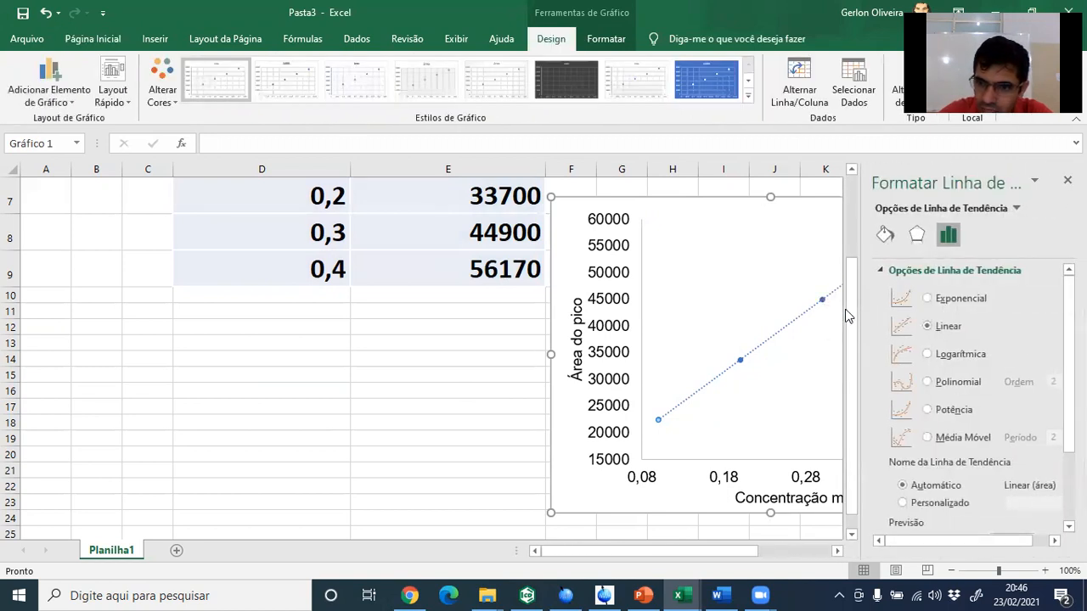
click(886, 234)
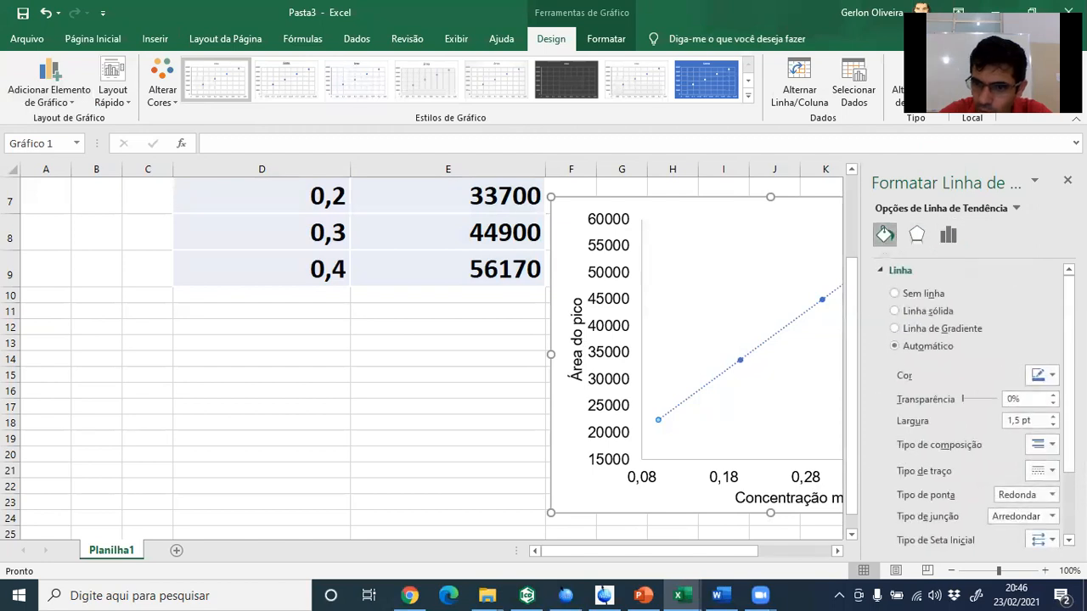
click(1051, 376)
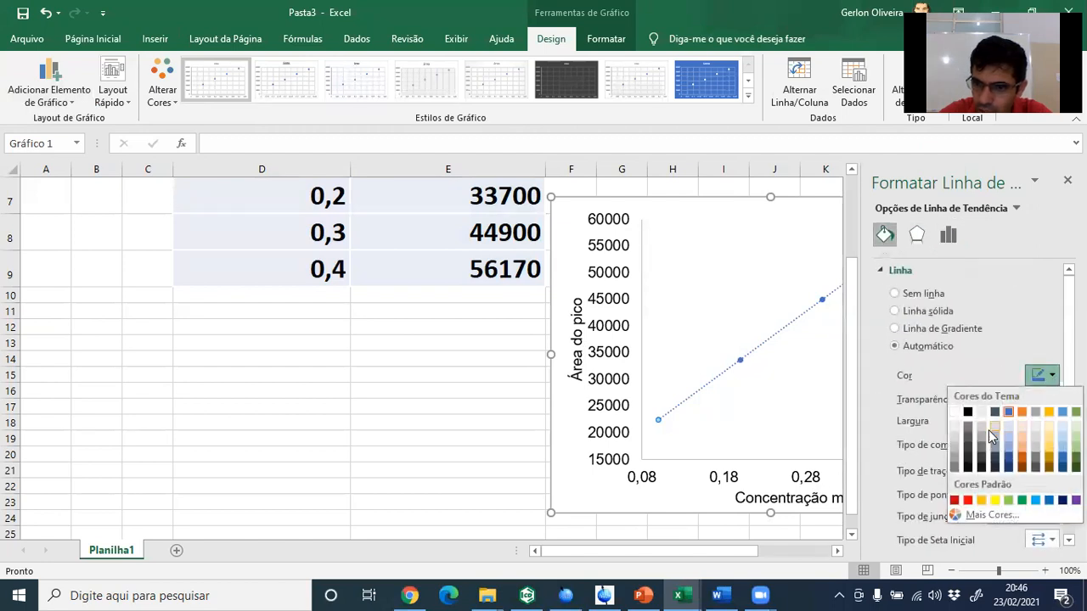
click(968, 412)
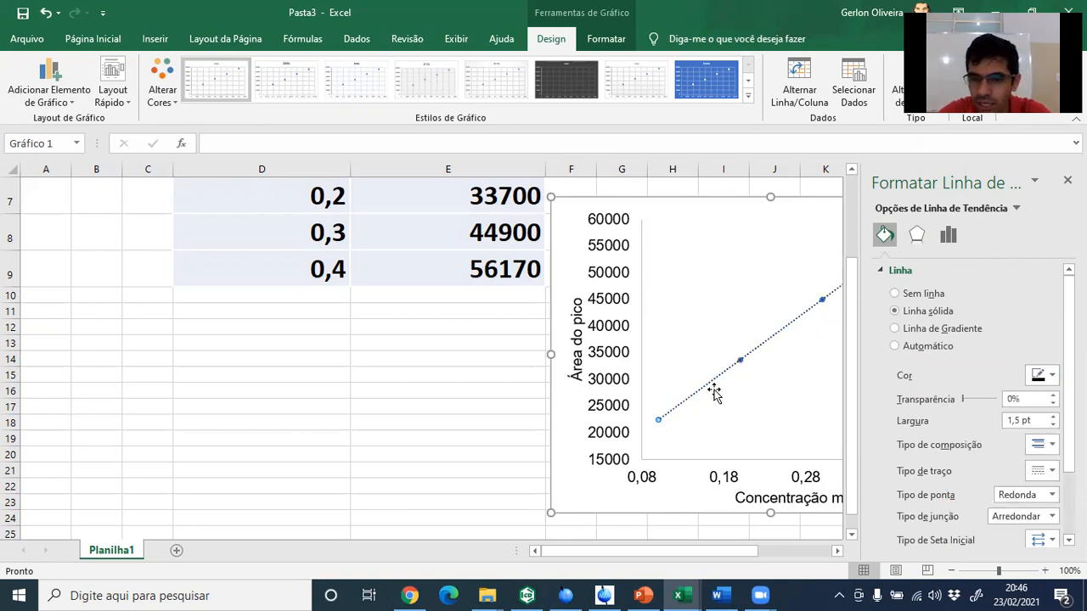
click(1014, 202)
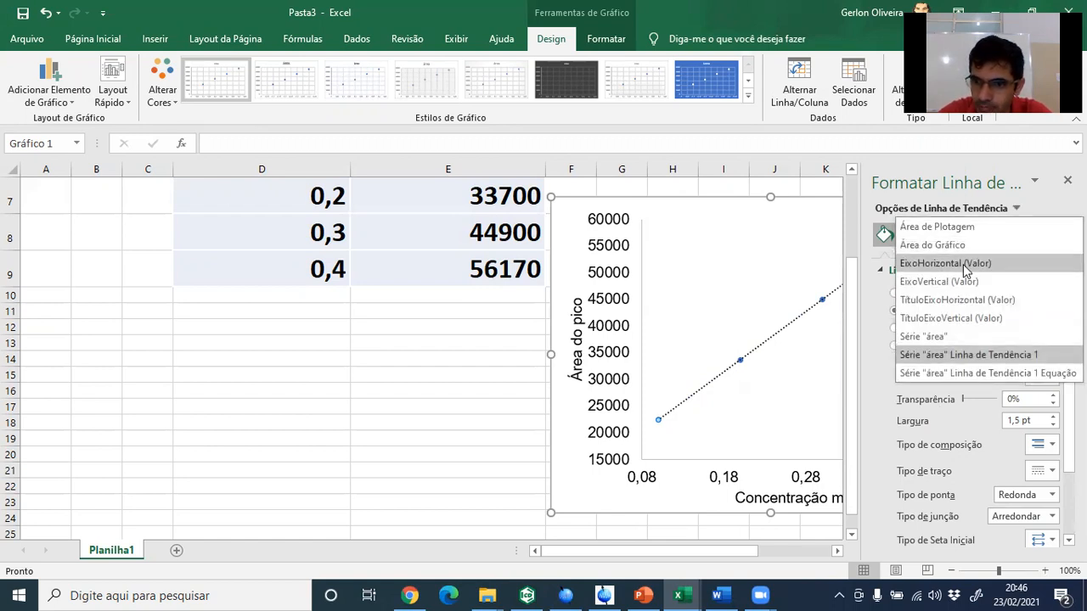
click(919, 366)
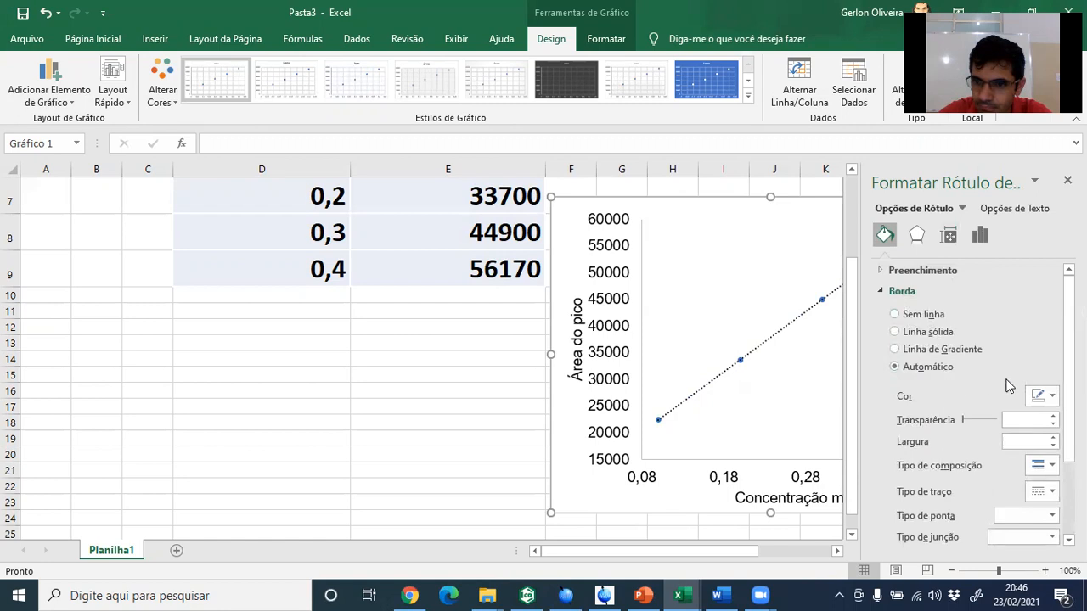
click(490, 355)
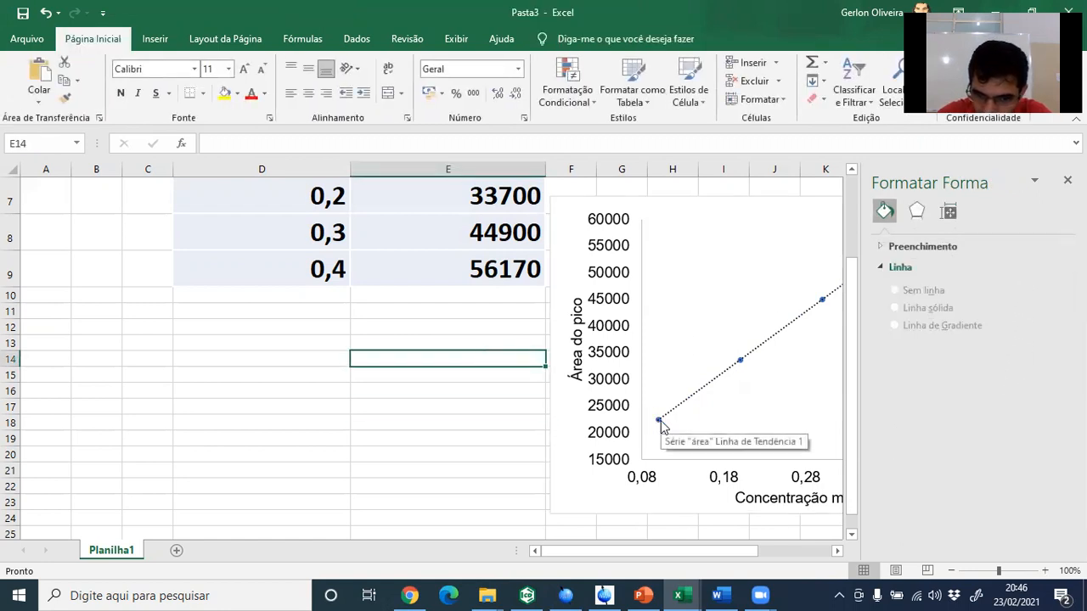
right_click(661, 421)
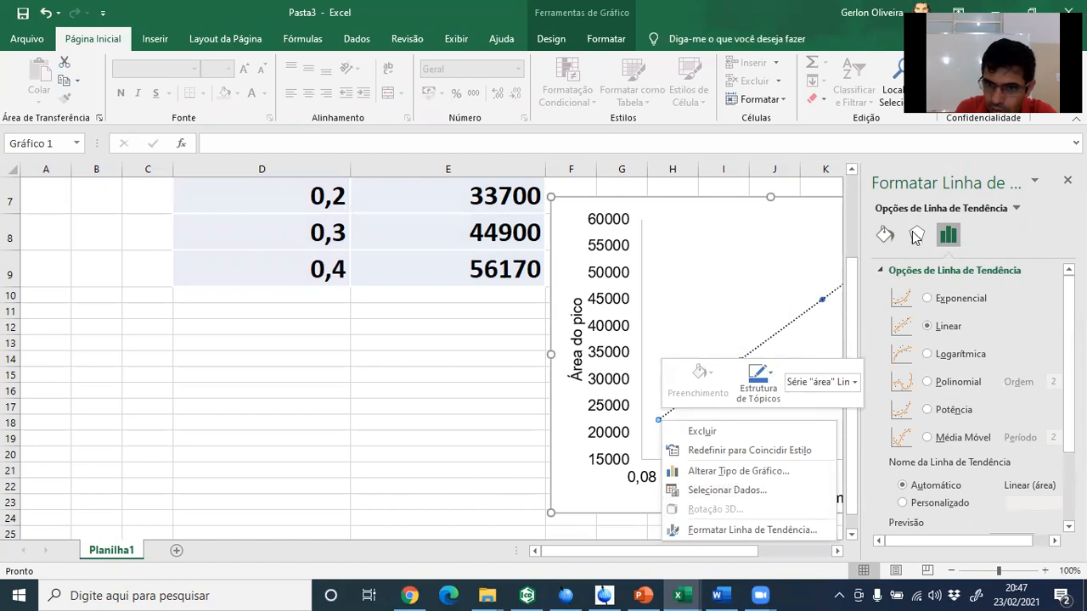
click(977, 210)
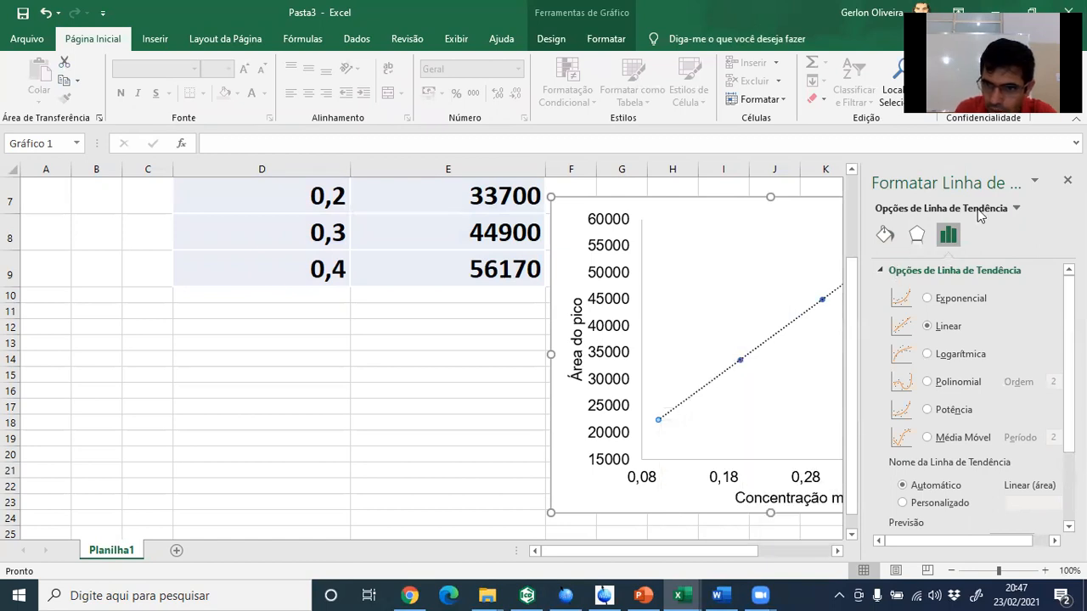
click(1012, 201)
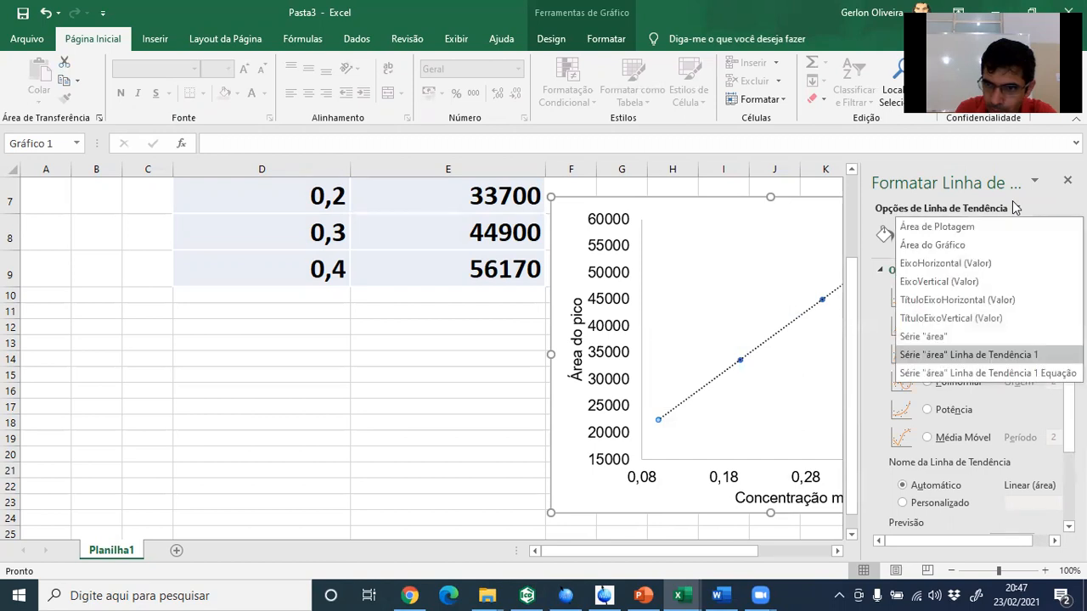
click(1026, 187)
click(1025, 182)
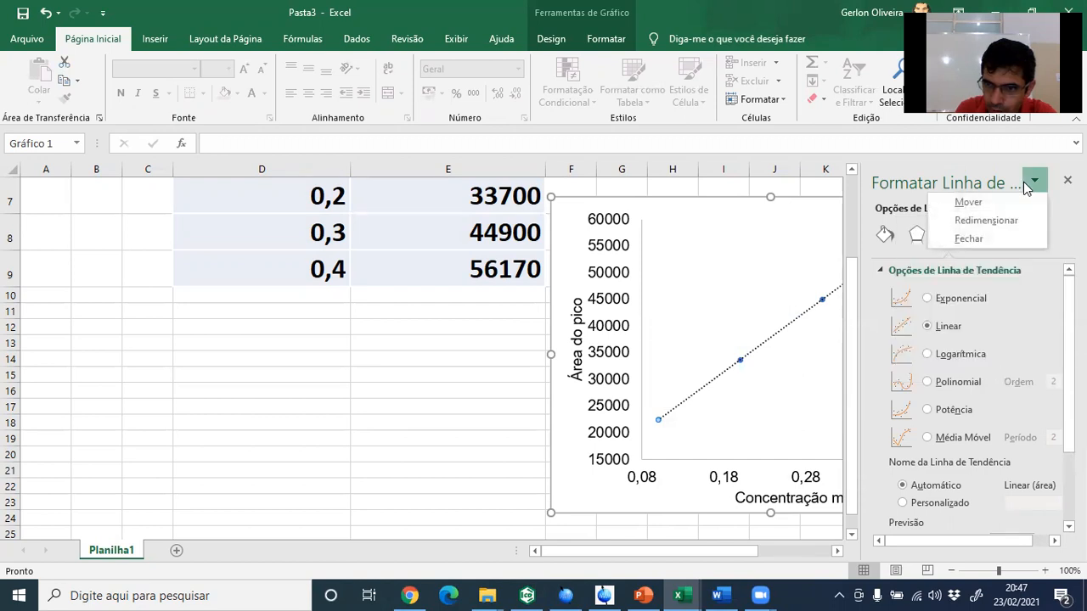
click(1025, 182)
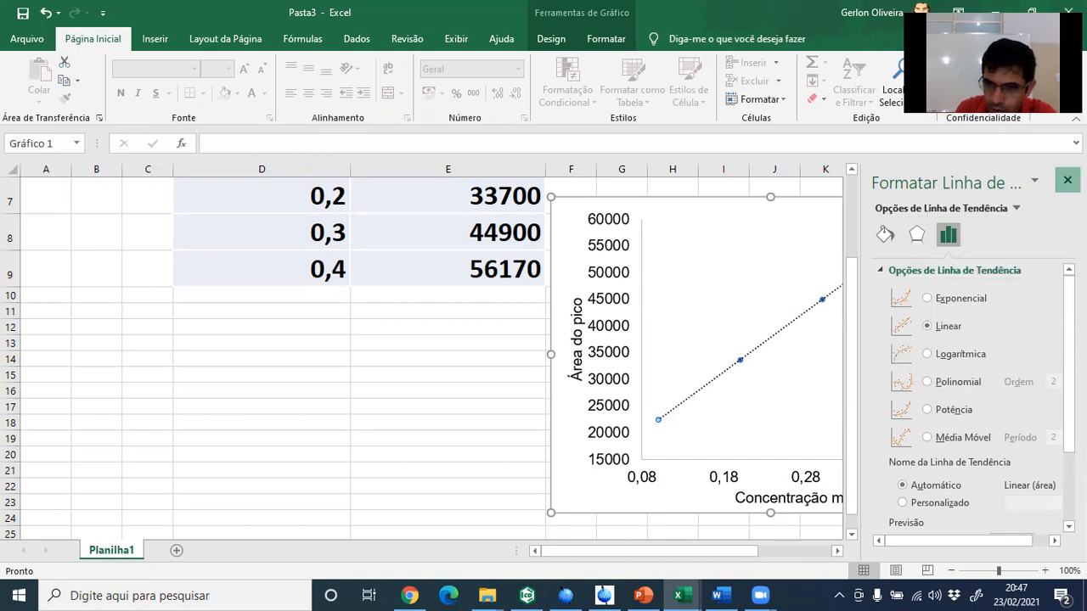
click(1067, 180)
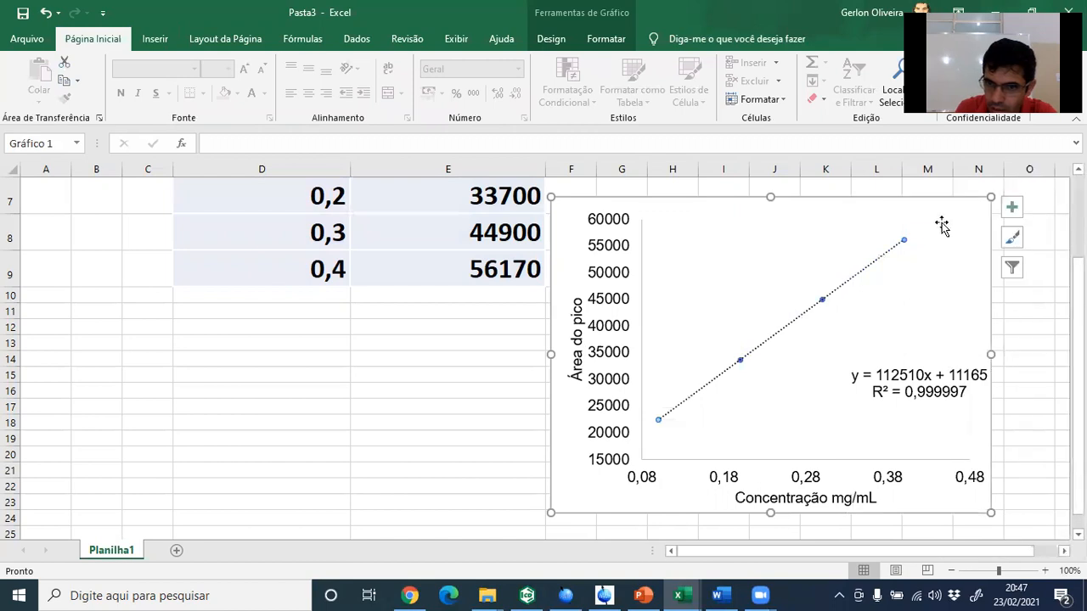
Step: Examine the trendline's line, effects and trendline options, plus the equation label's fill and border options, and close the formatting pane
double_click(902, 240)
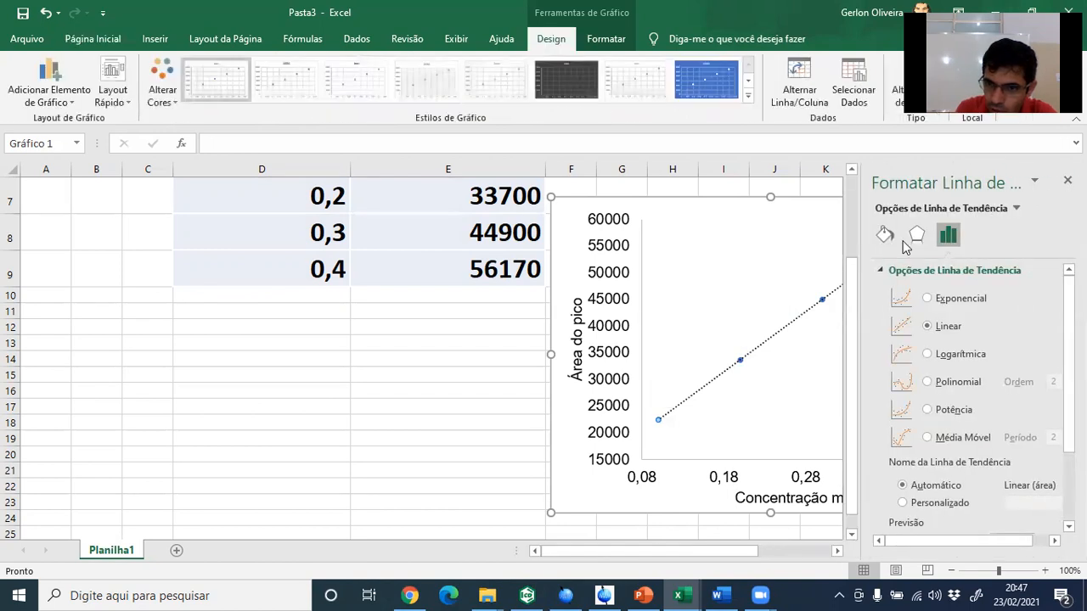
click(916, 238)
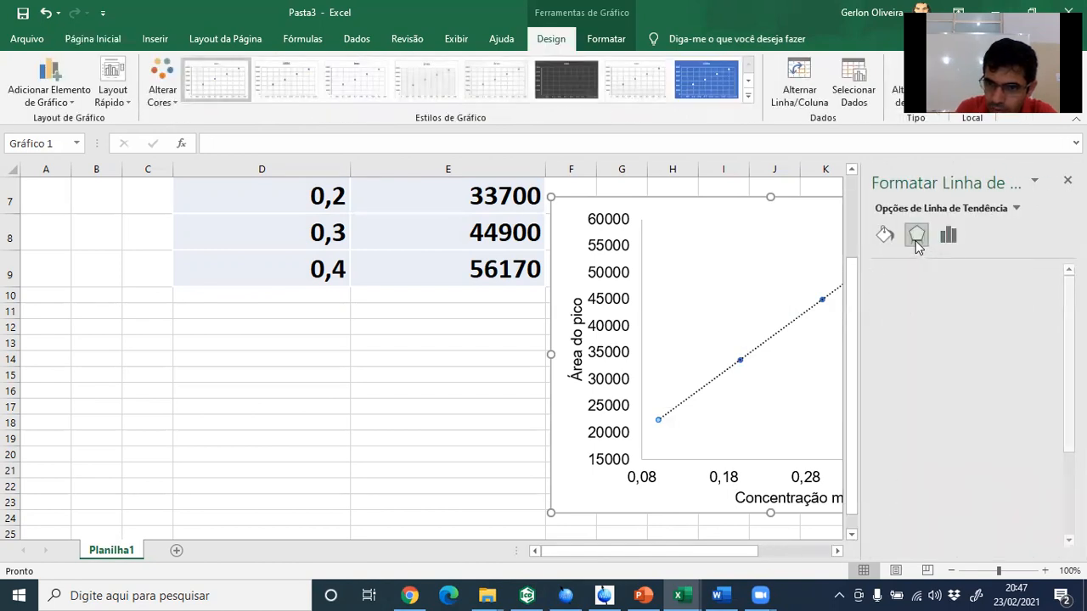
click(883, 238)
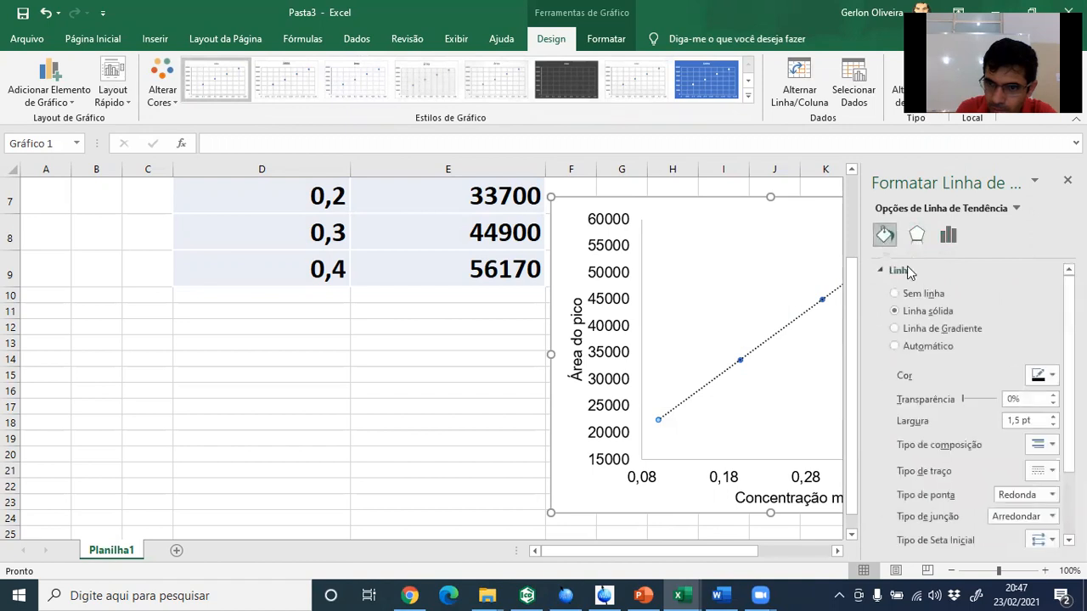
scroll(937, 299, down, 1)
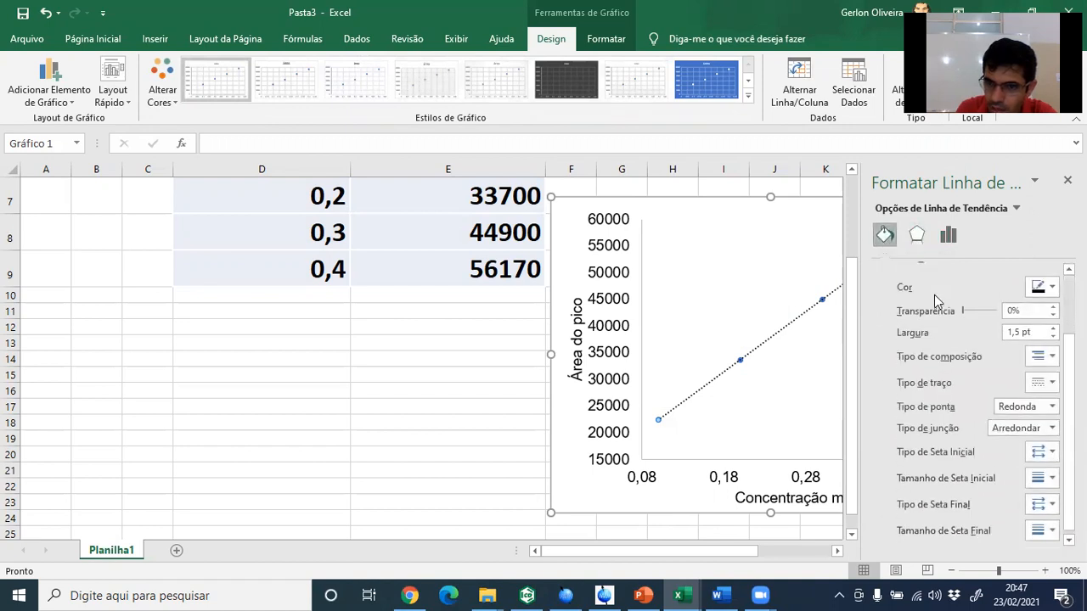
scroll(934, 294, up, 1)
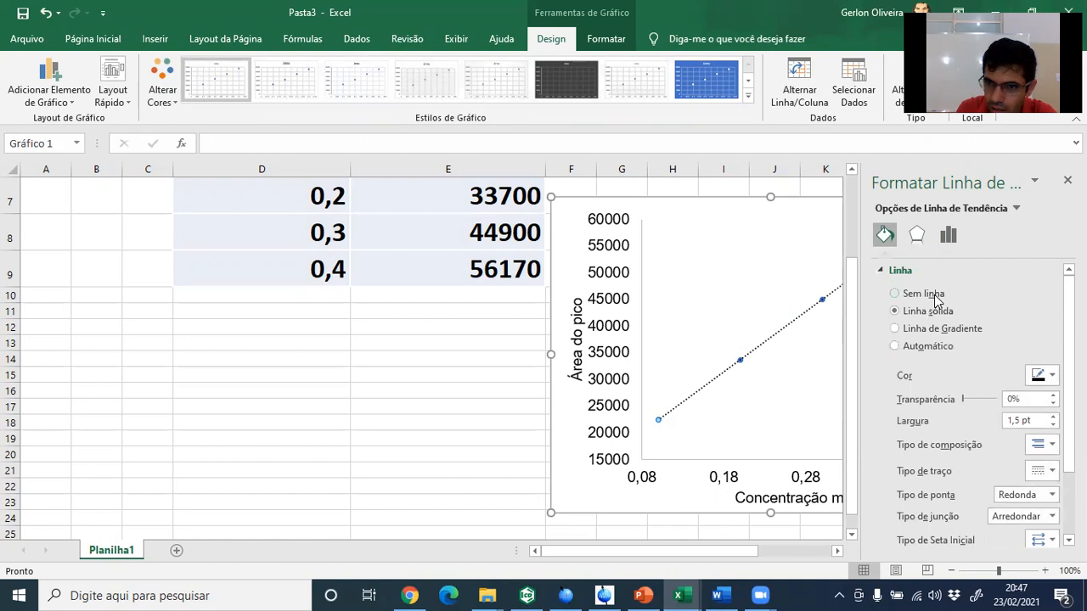
click(878, 272)
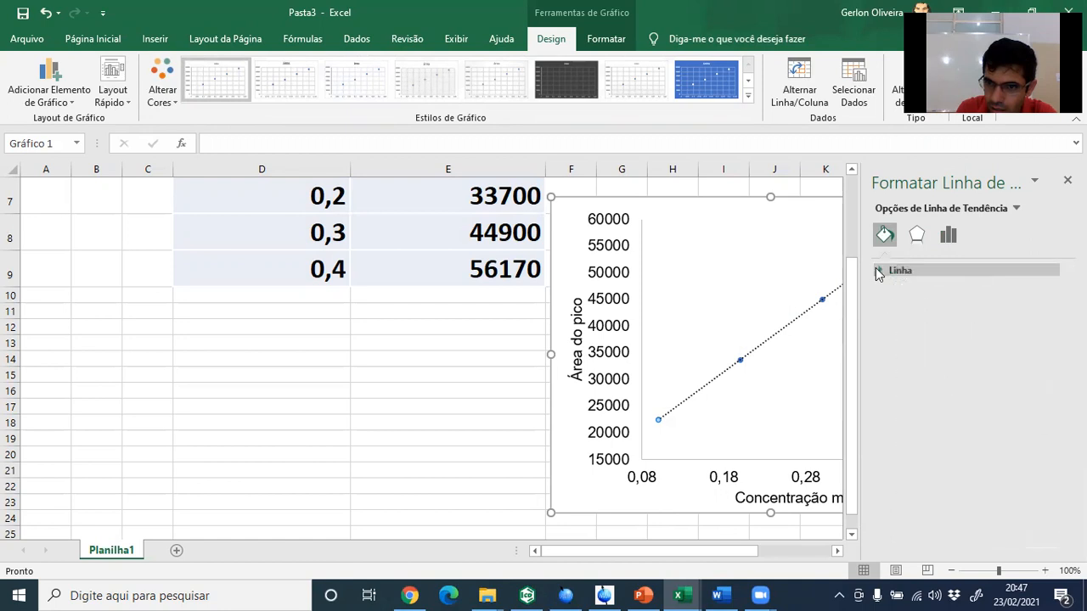
click(878, 272)
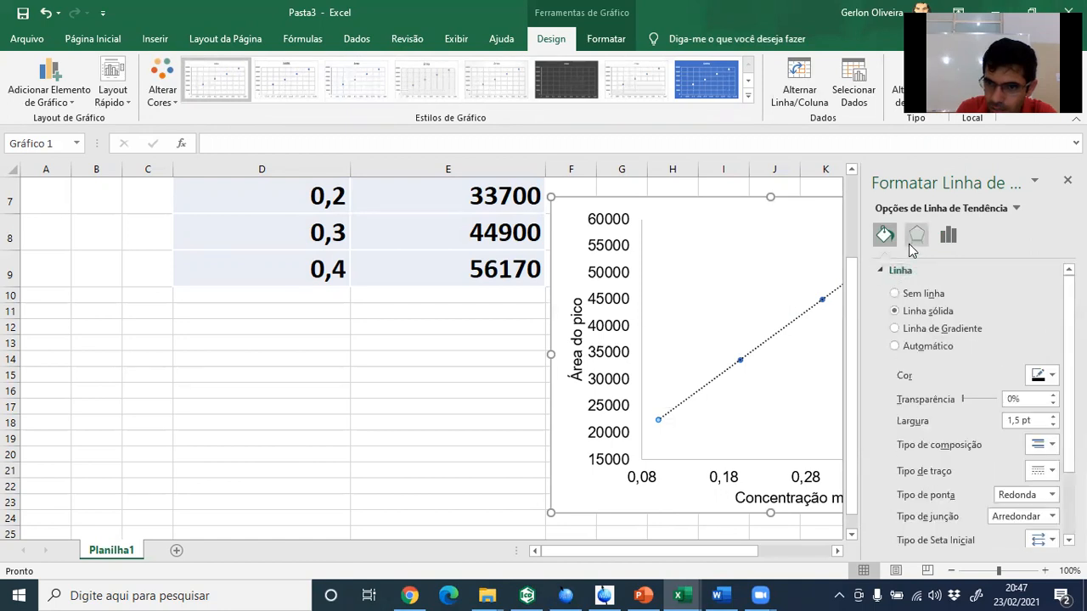
click(910, 244)
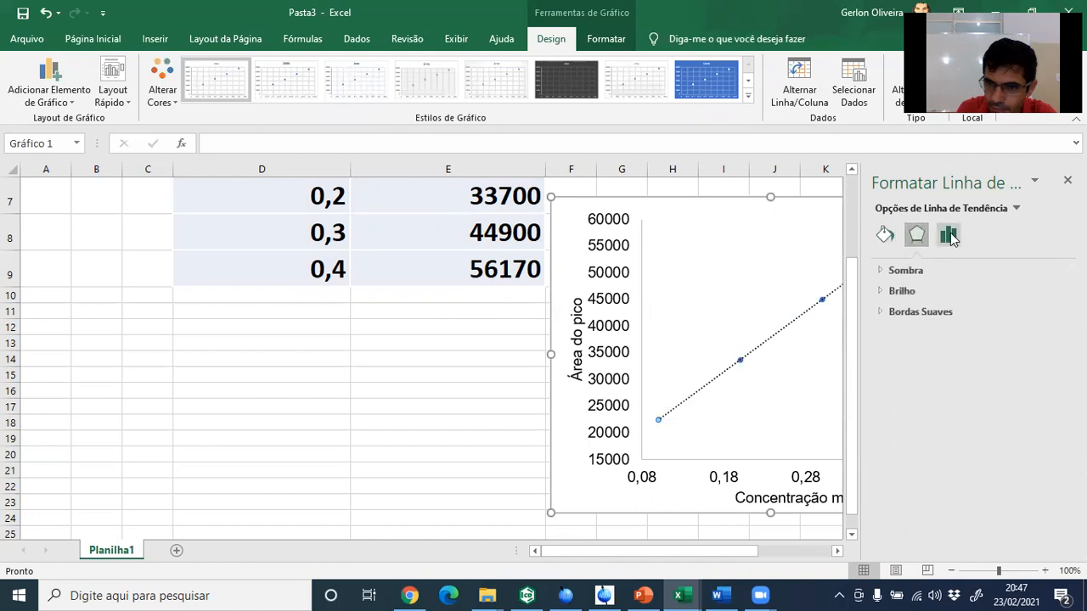
click(949, 234)
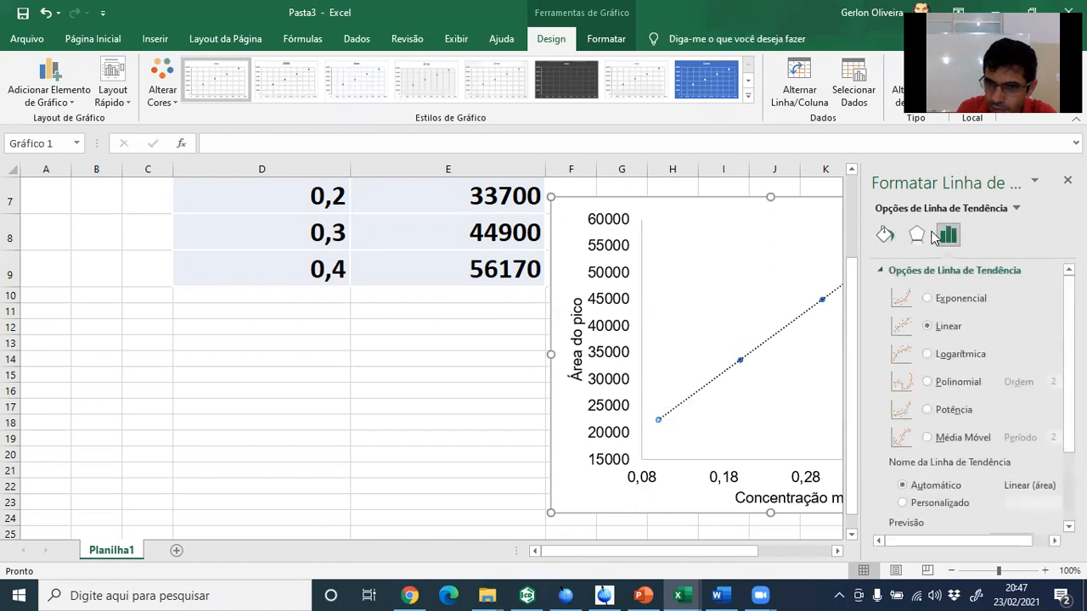
click(1015, 209)
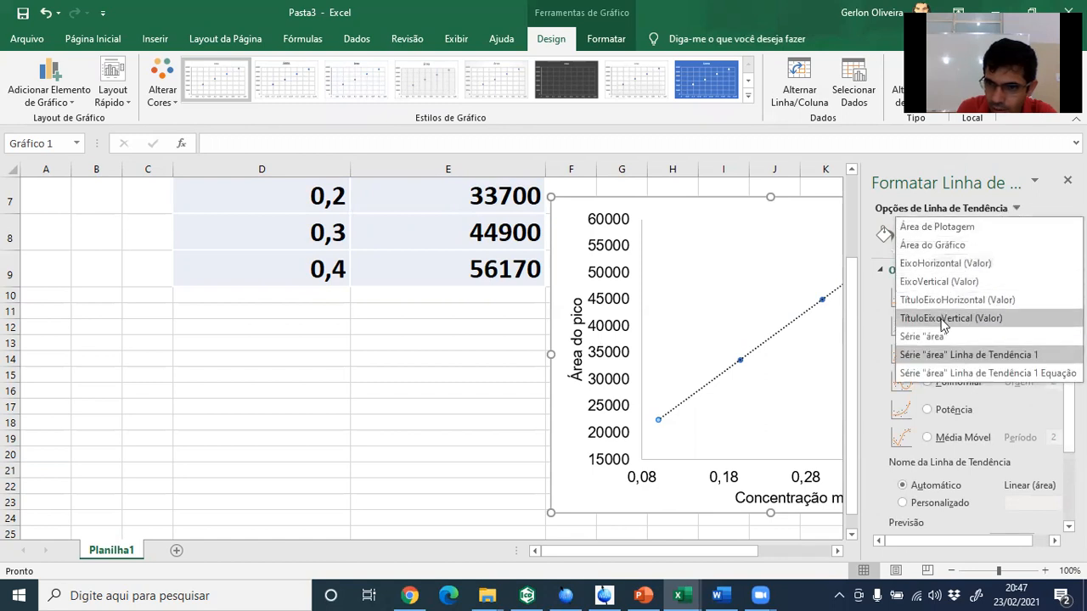
click(925, 371)
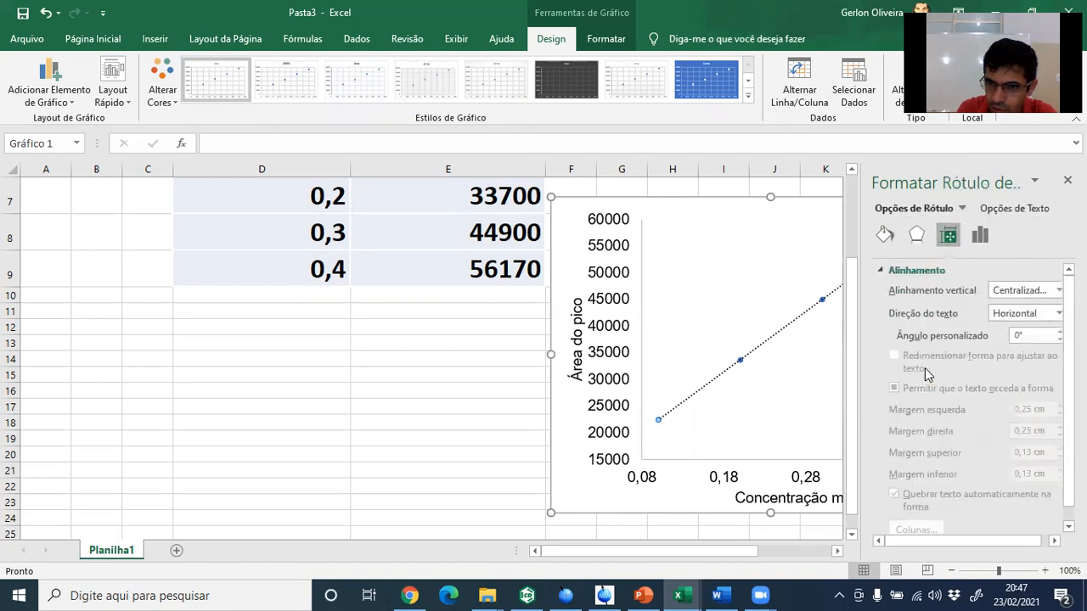
click(887, 237)
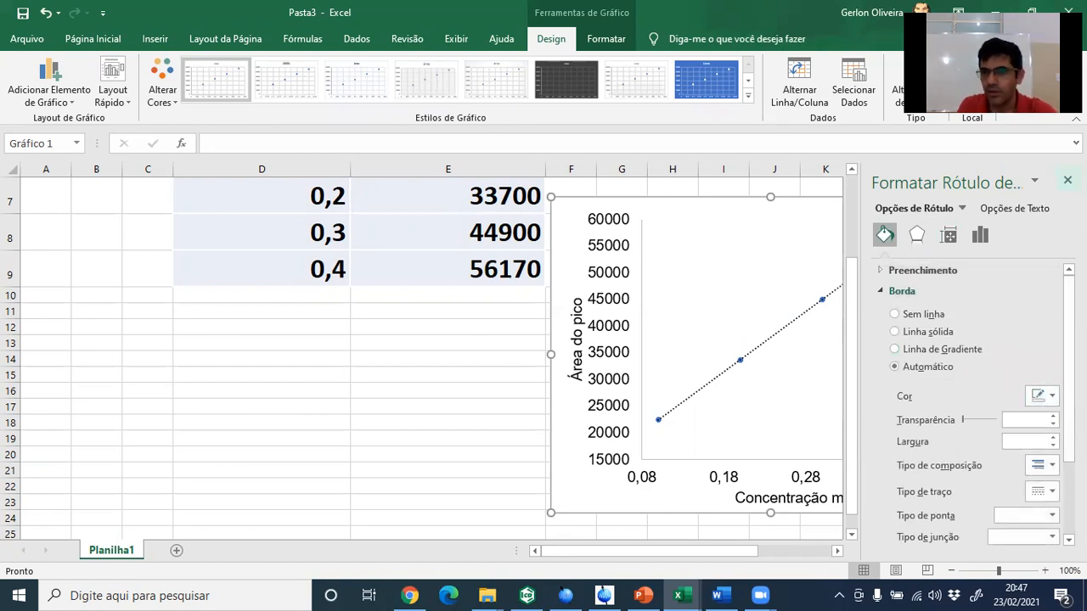
click(1068, 180)
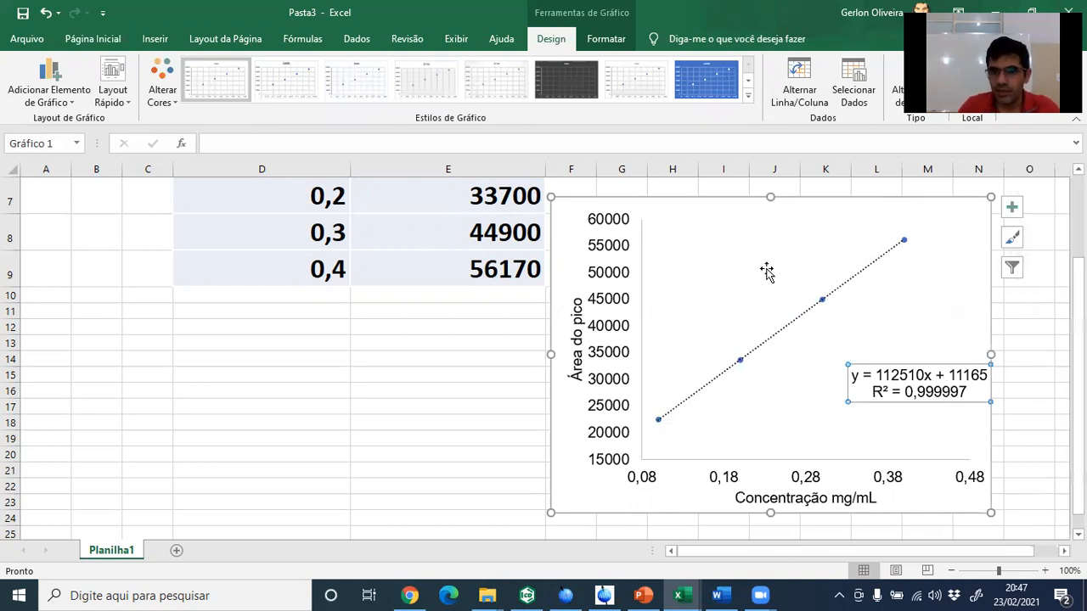
Step: Check the trendline's line and effects settings again for a way to format the data points
click(740, 363)
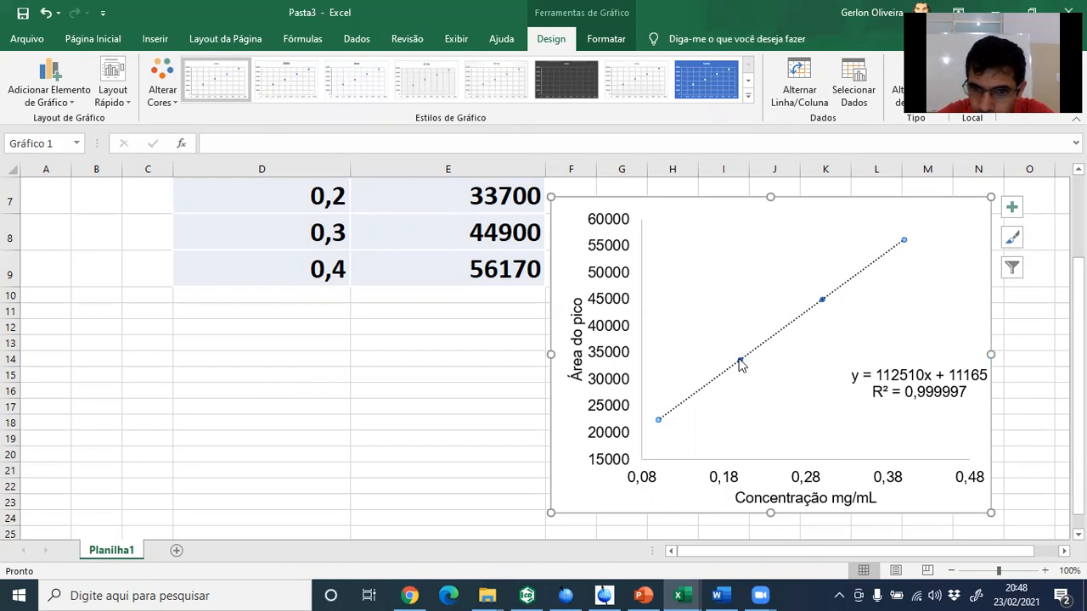
double_click(741, 364)
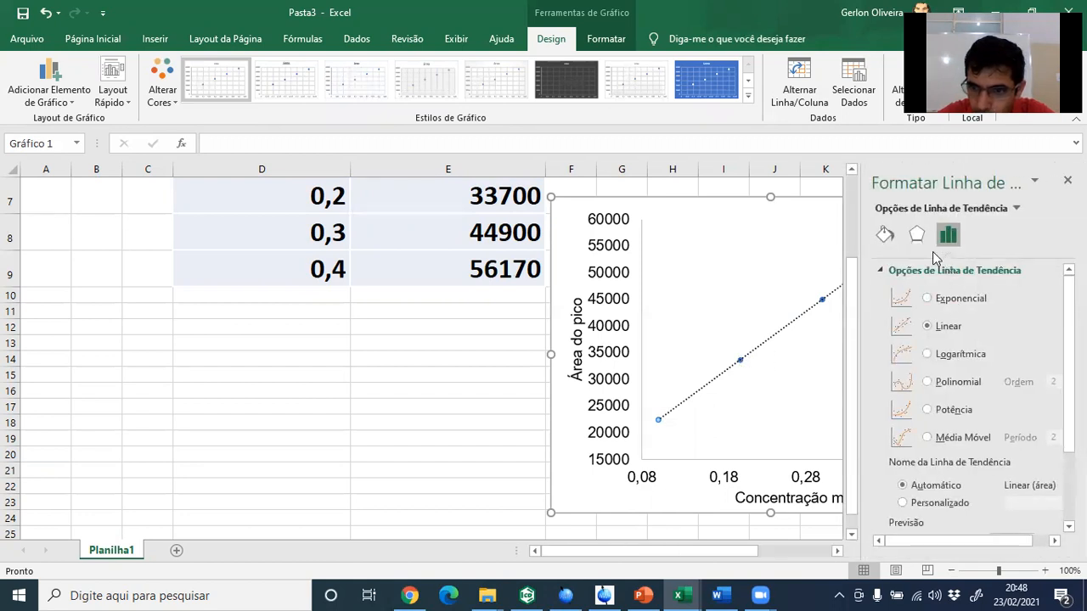
click(884, 234)
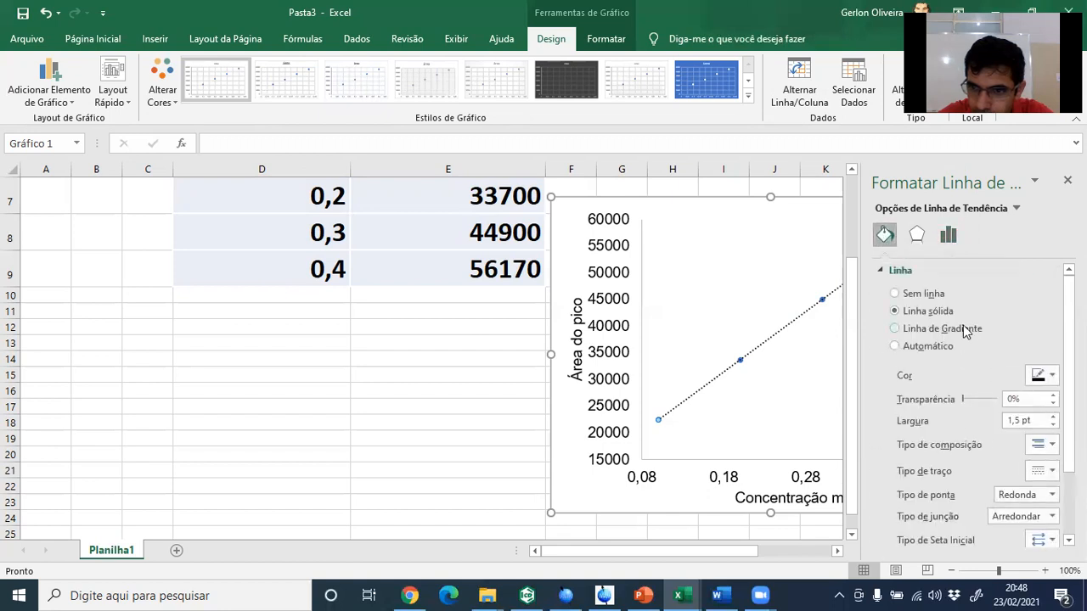
scroll(963, 325, down, 3)
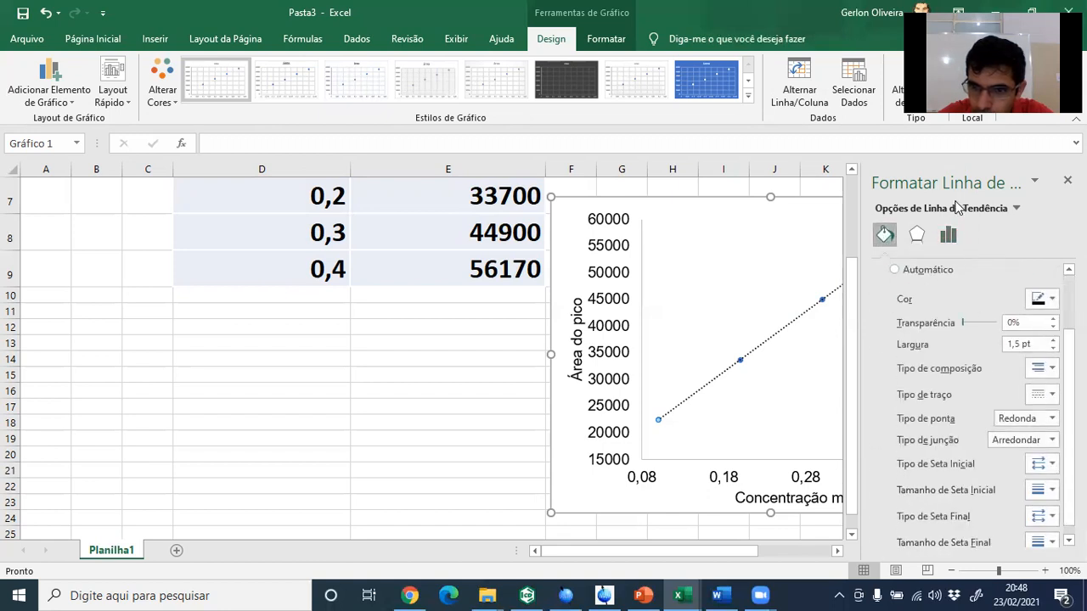
click(917, 239)
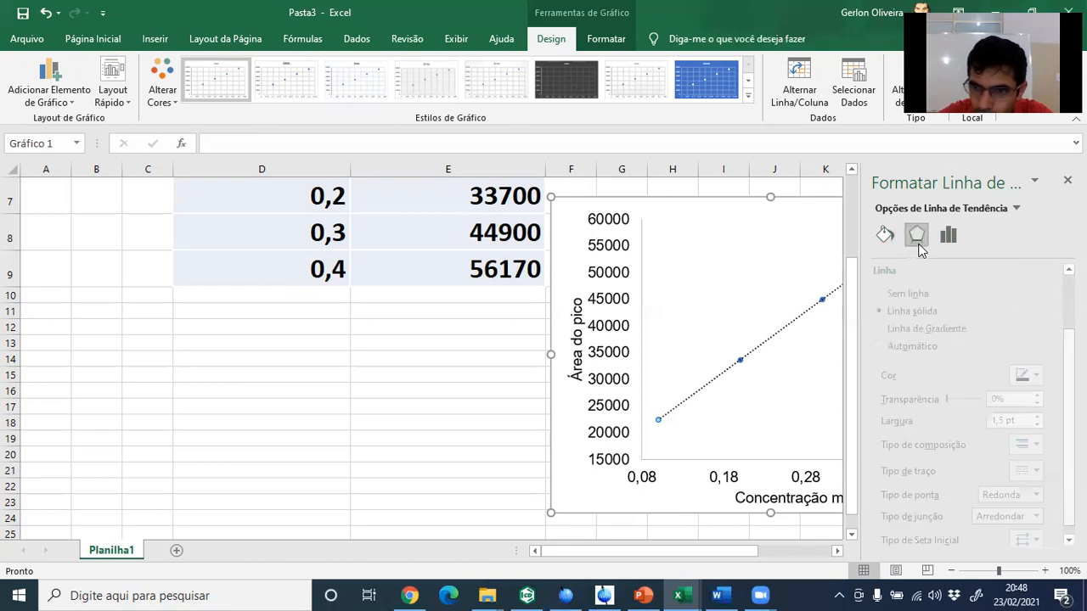
click(948, 237)
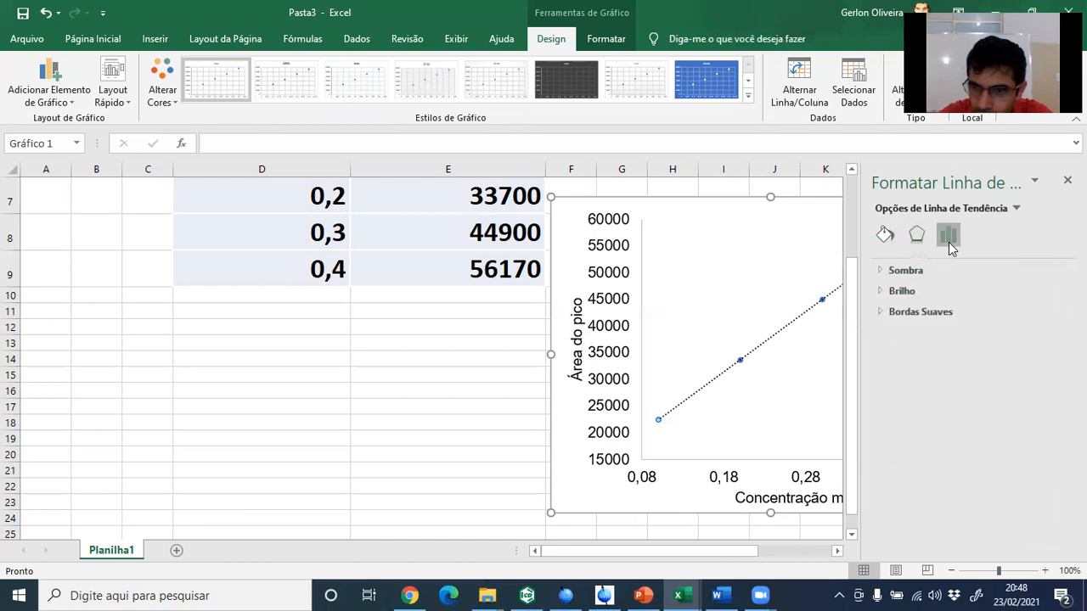
click(486, 327)
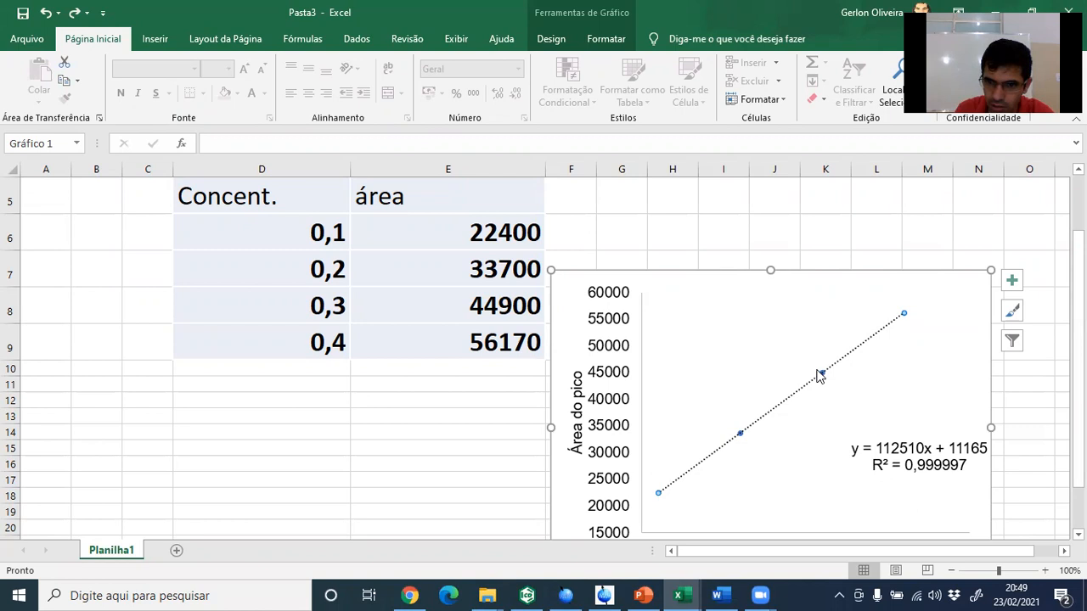
Step: Delete the linear trendline from the chart and close the formatting pane
right_click(750, 421)
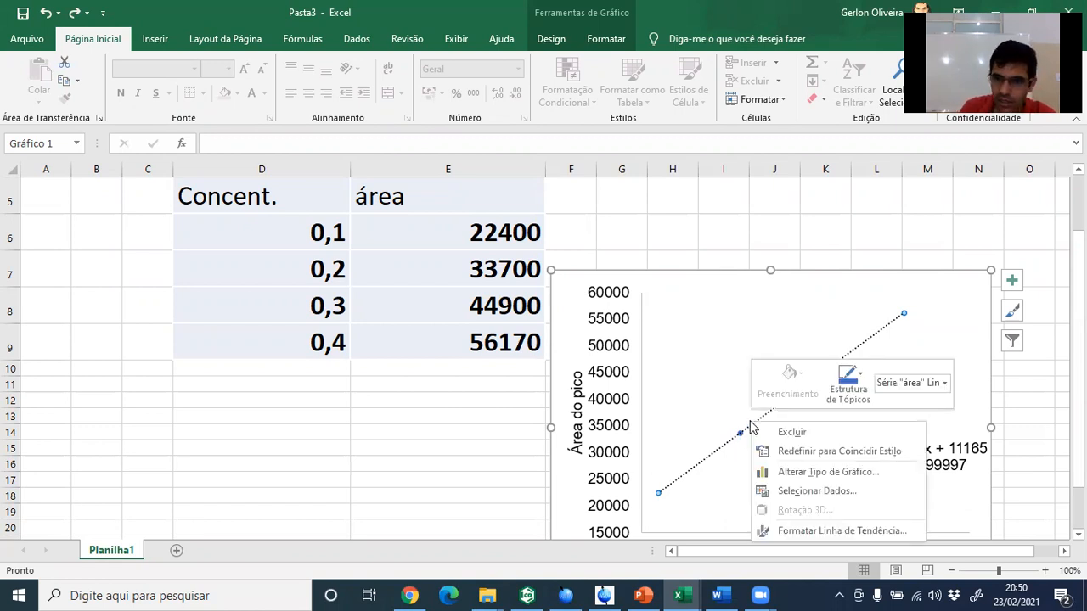
click(826, 527)
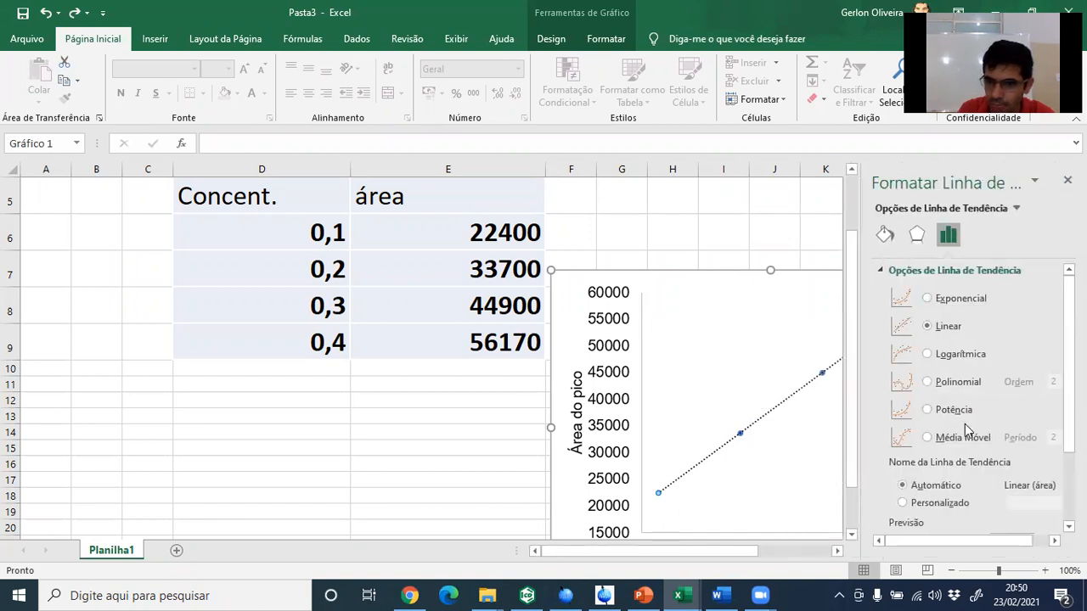
scroll(964, 424, down, 3)
scroll(964, 424, up, 2)
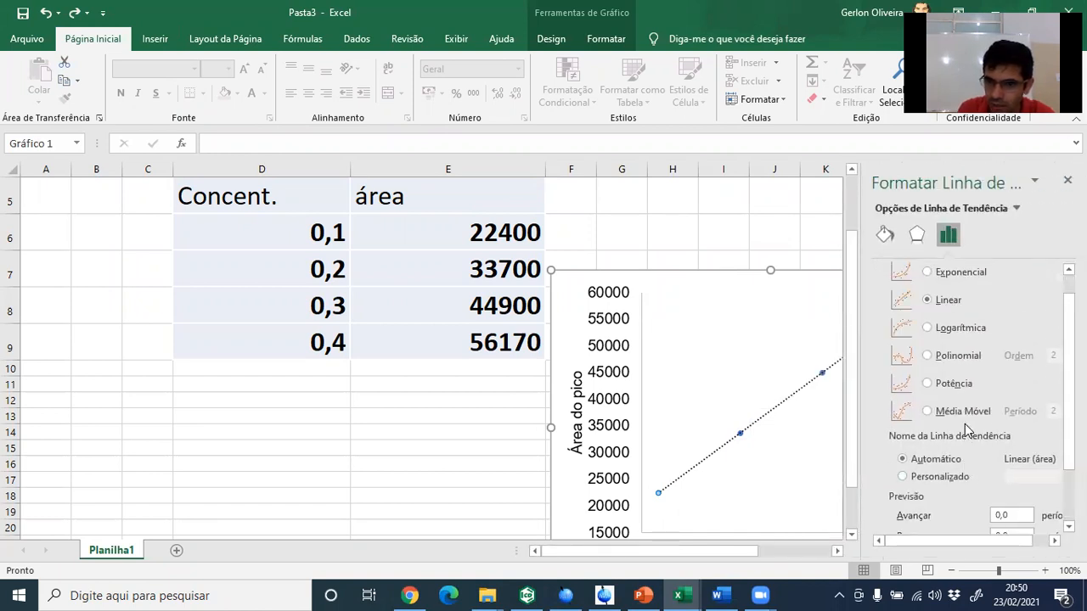
click(740, 303)
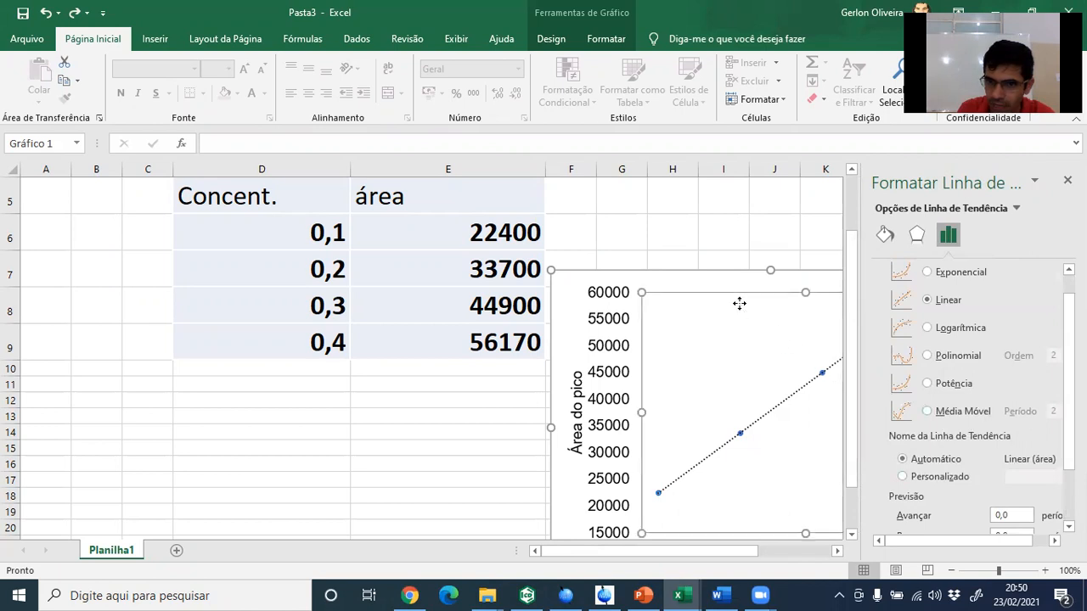
click(783, 396)
key(Delete)
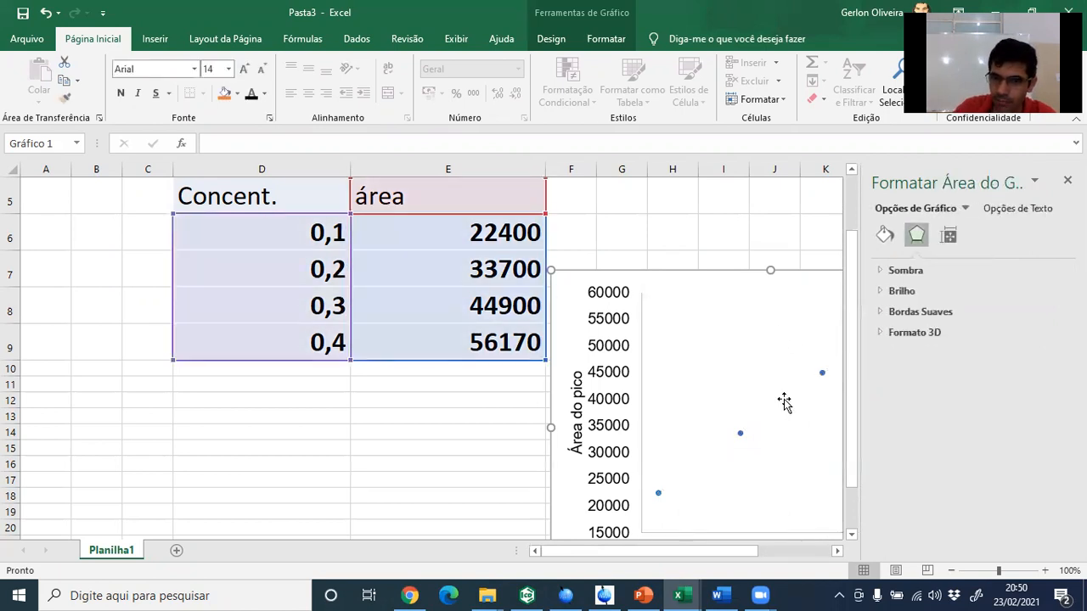
click(1068, 180)
Step: Set the "área" series markers to the built-in X type with size 3
click(822, 373)
right_click(822, 374)
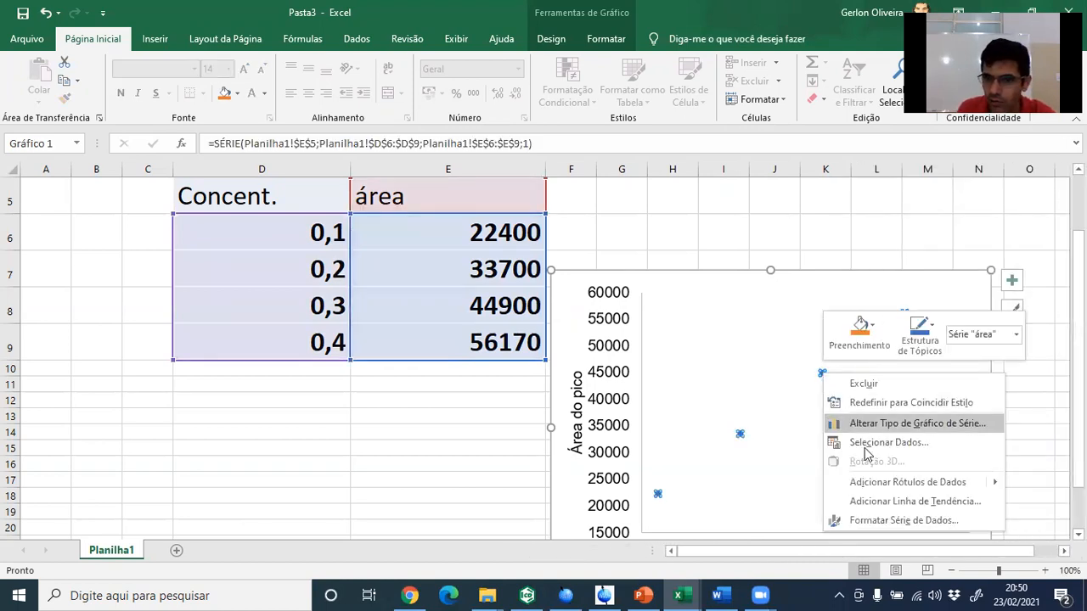
click(891, 520)
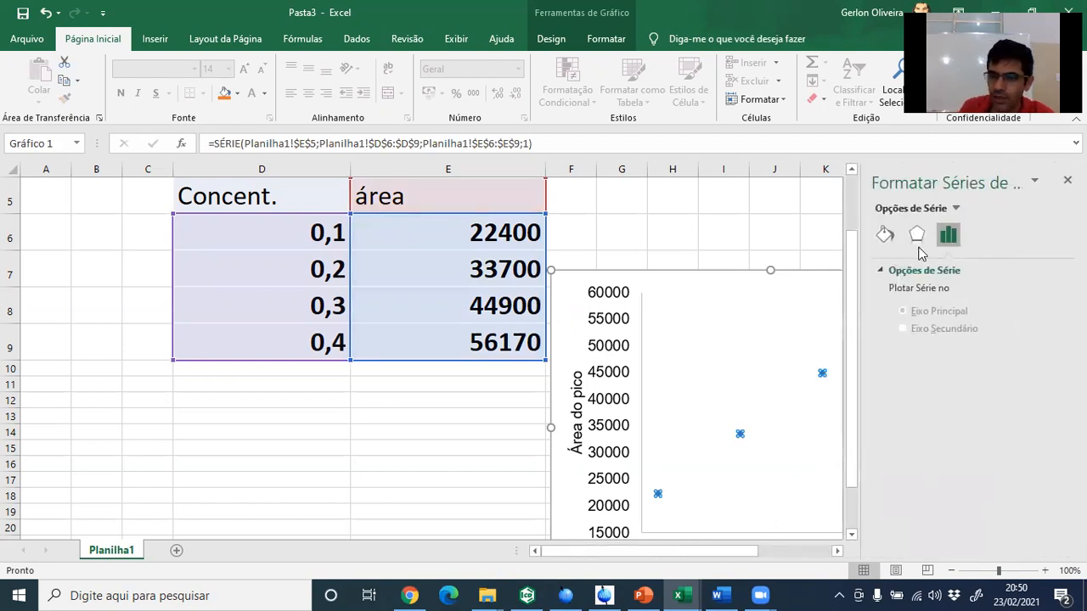
click(915, 236)
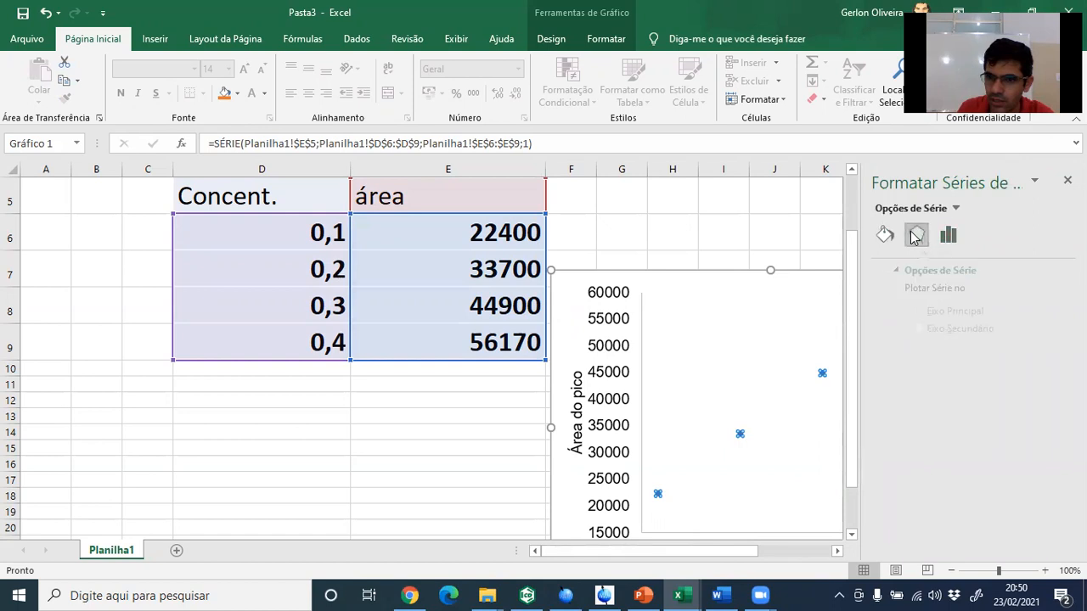
click(884, 235)
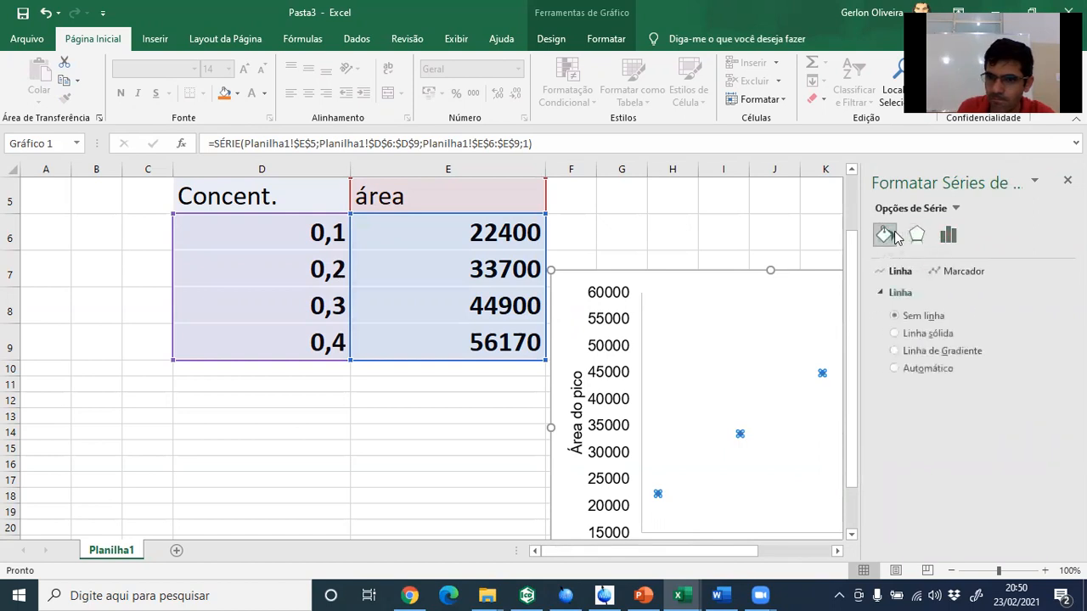
click(948, 271)
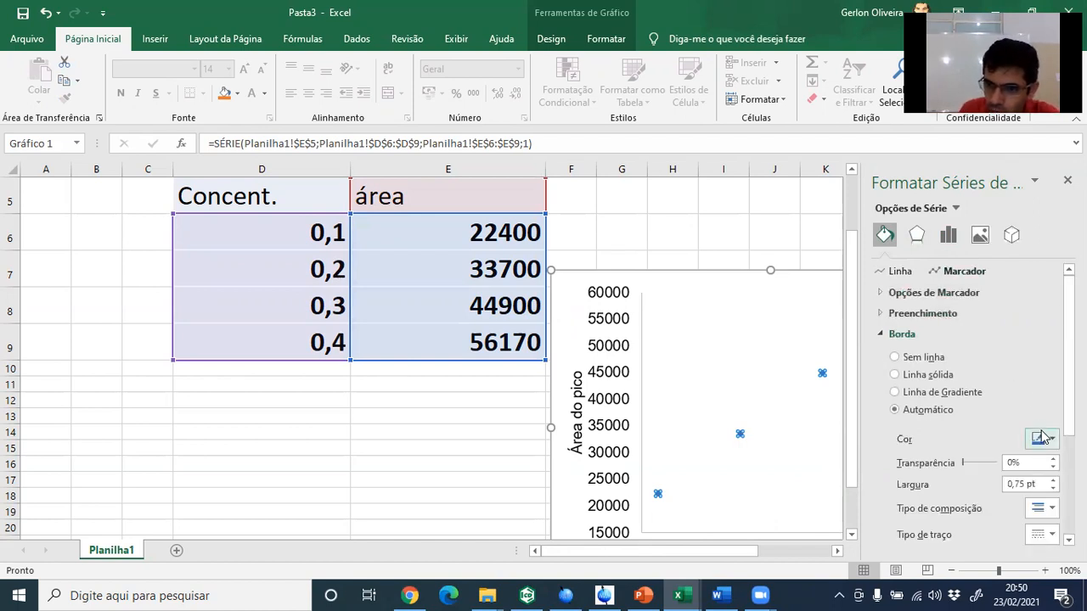
click(931, 294)
click(900, 351)
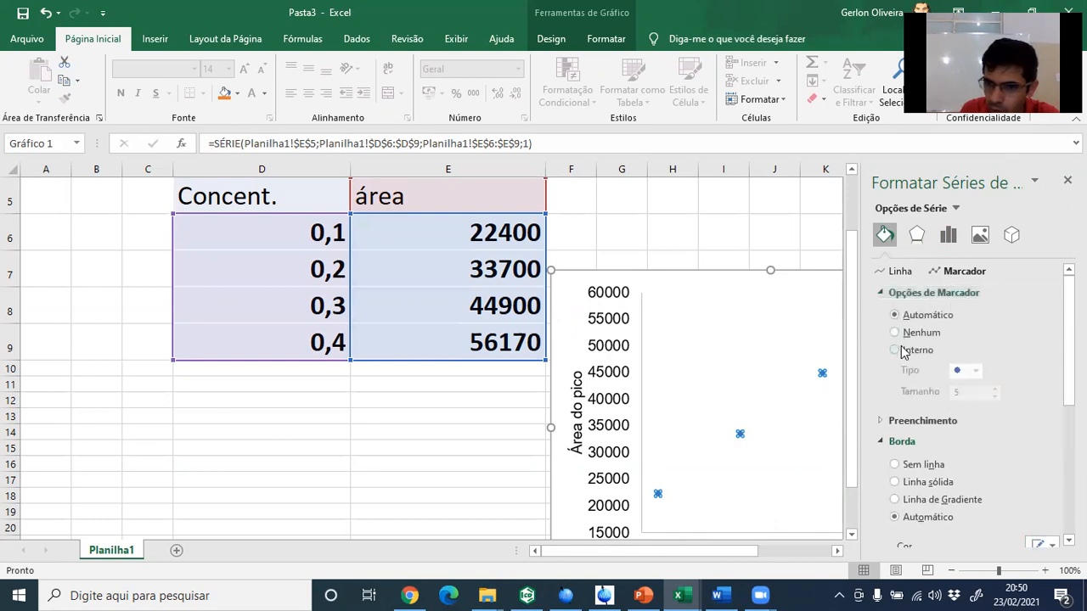
click(956, 373)
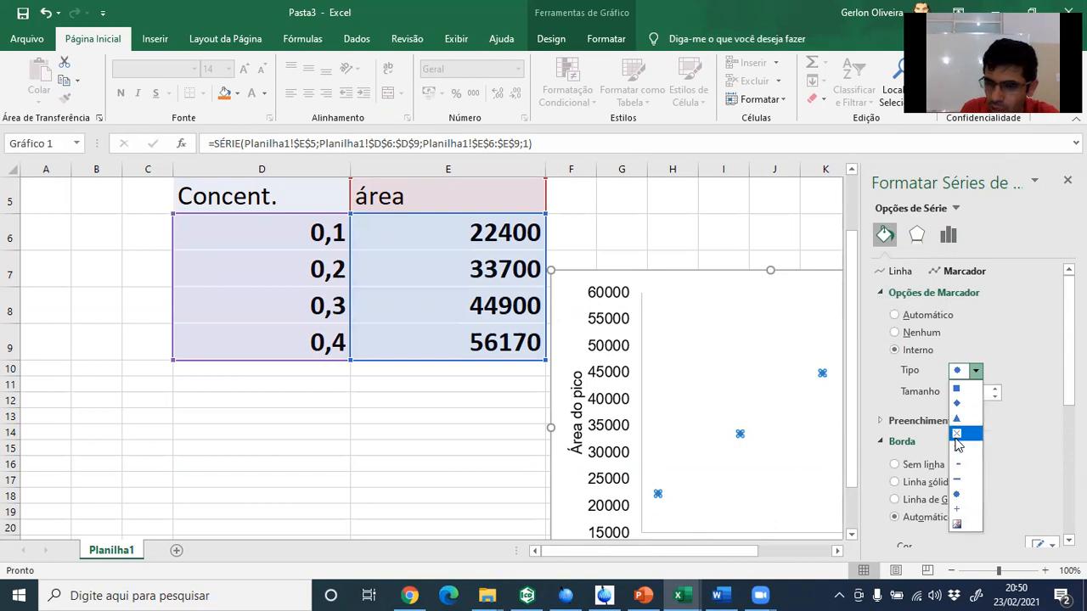
click(956, 438)
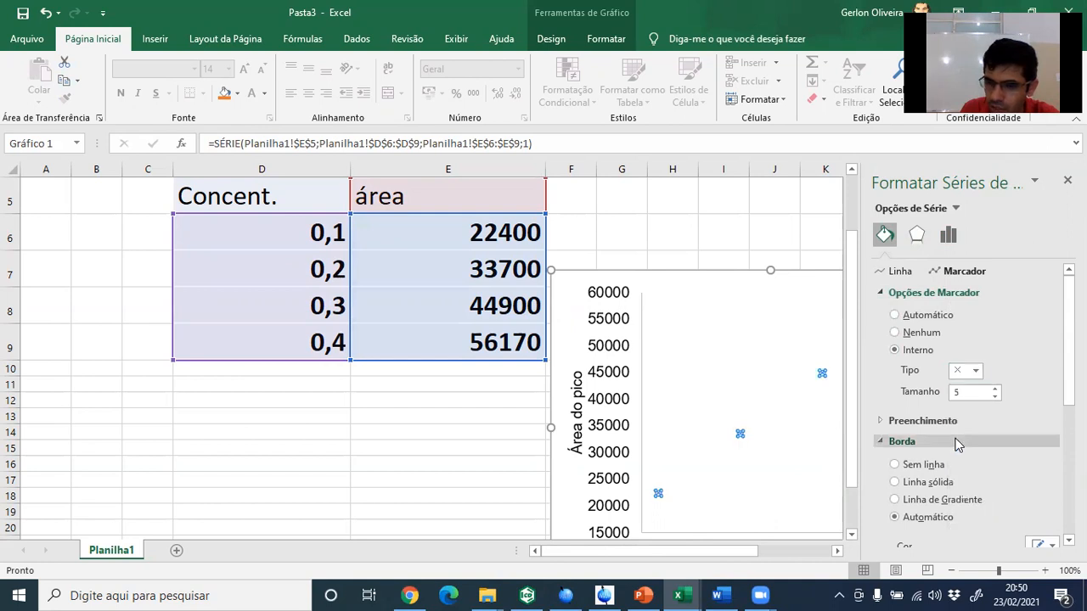
click(995, 397)
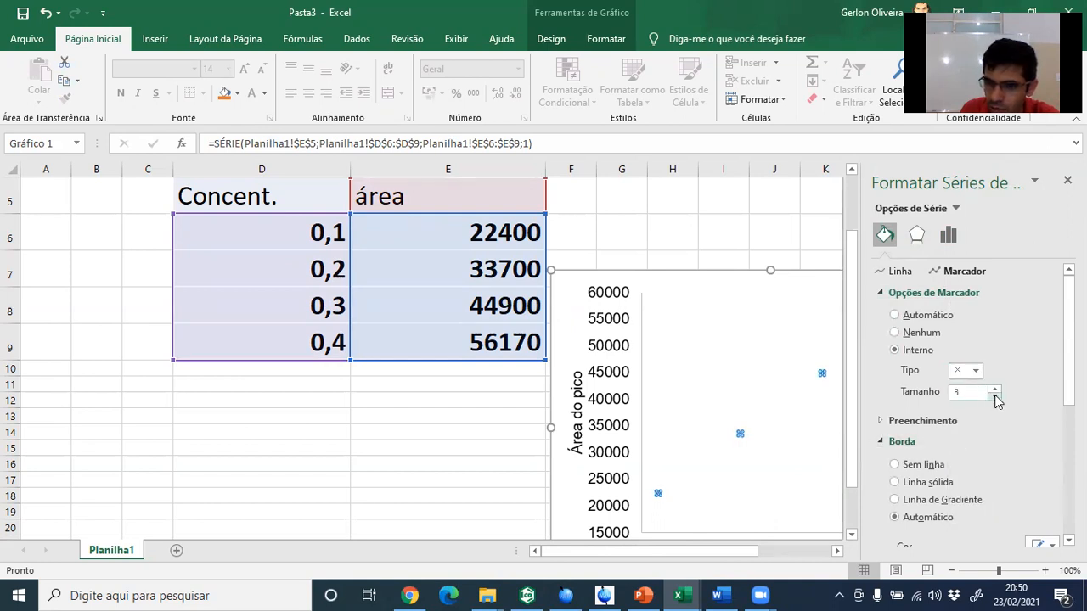
scroll(1048, 374, down, 4)
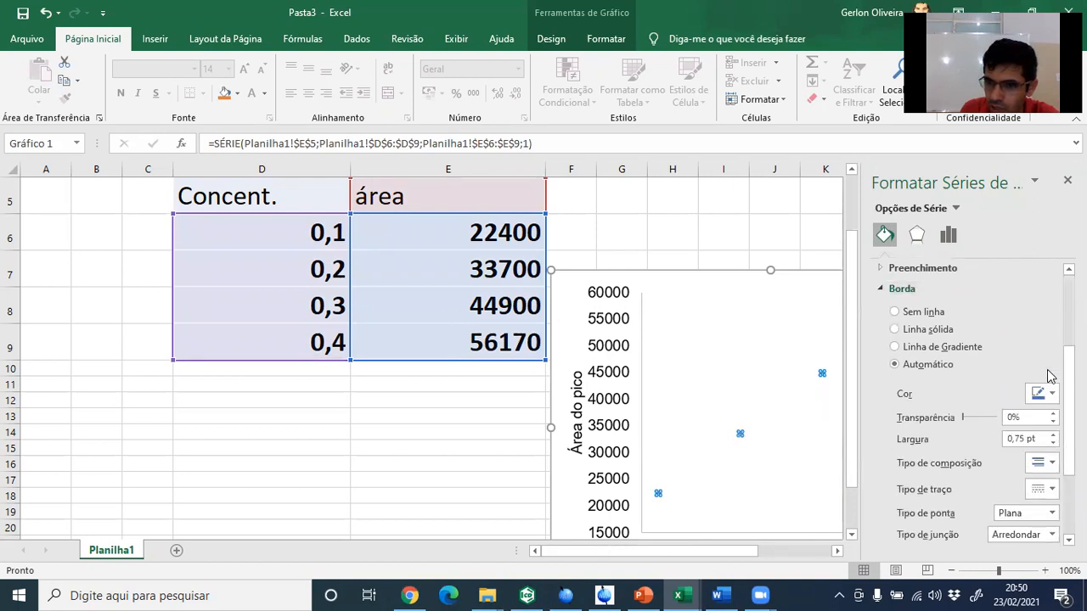
Step: Set the border colour of the "área" series' X markers to black and close the formatting pane
click(1042, 395)
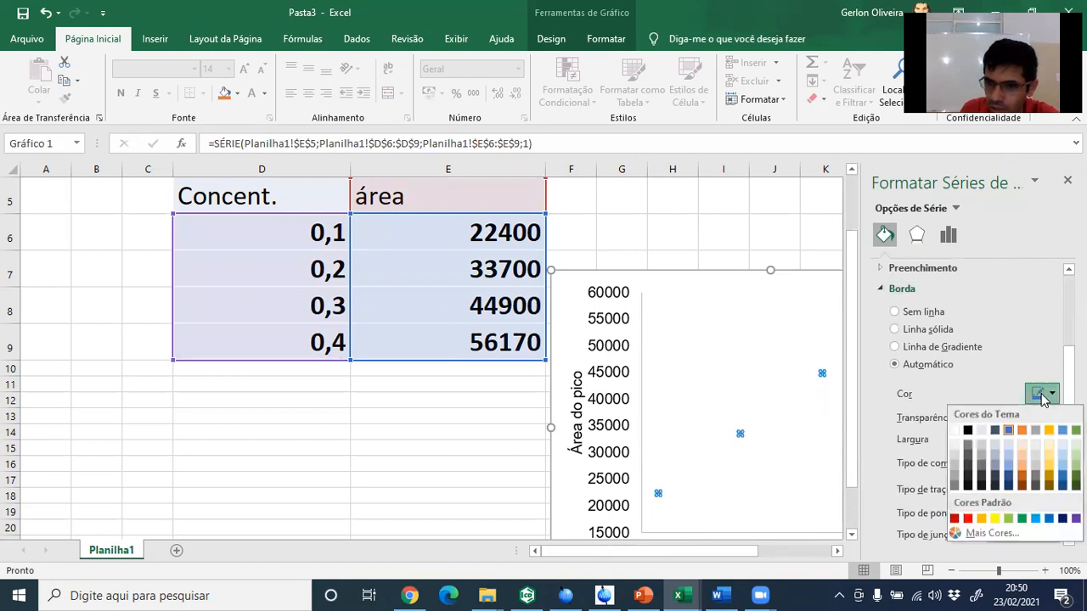
click(967, 429)
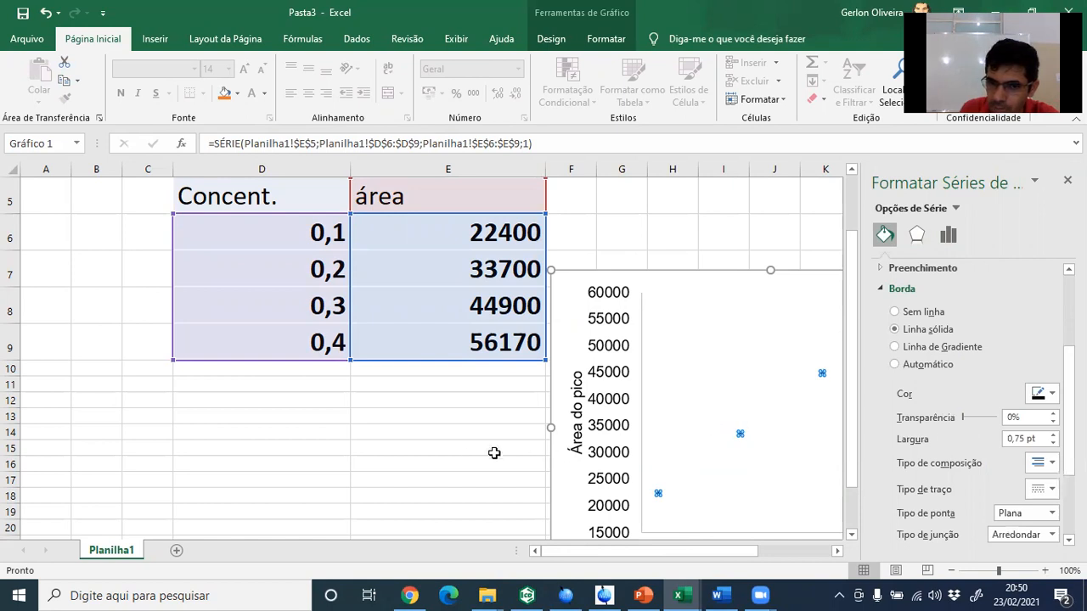
click(469, 460)
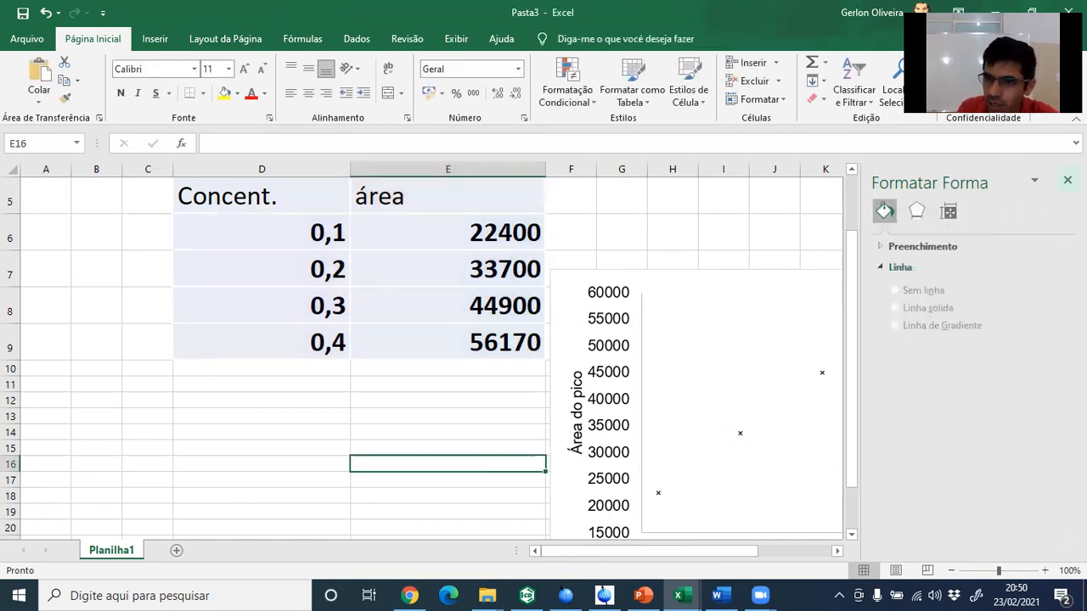
click(1067, 181)
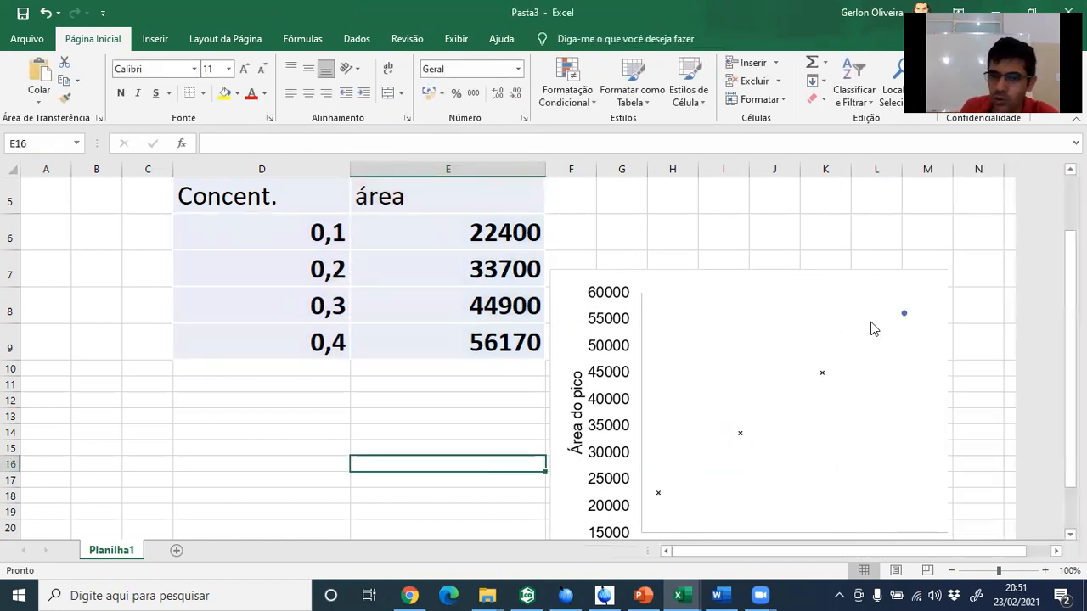
Step: Add a linear trendline to the "área" series, displaying its equation and R-squared value on the chart
click(821, 374)
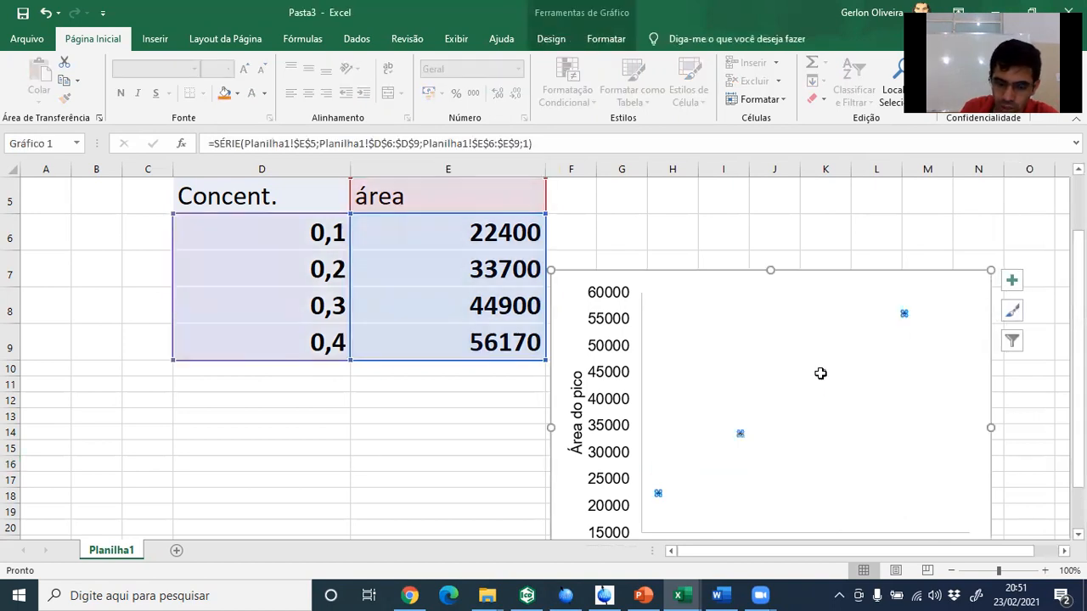
right_click(820, 373)
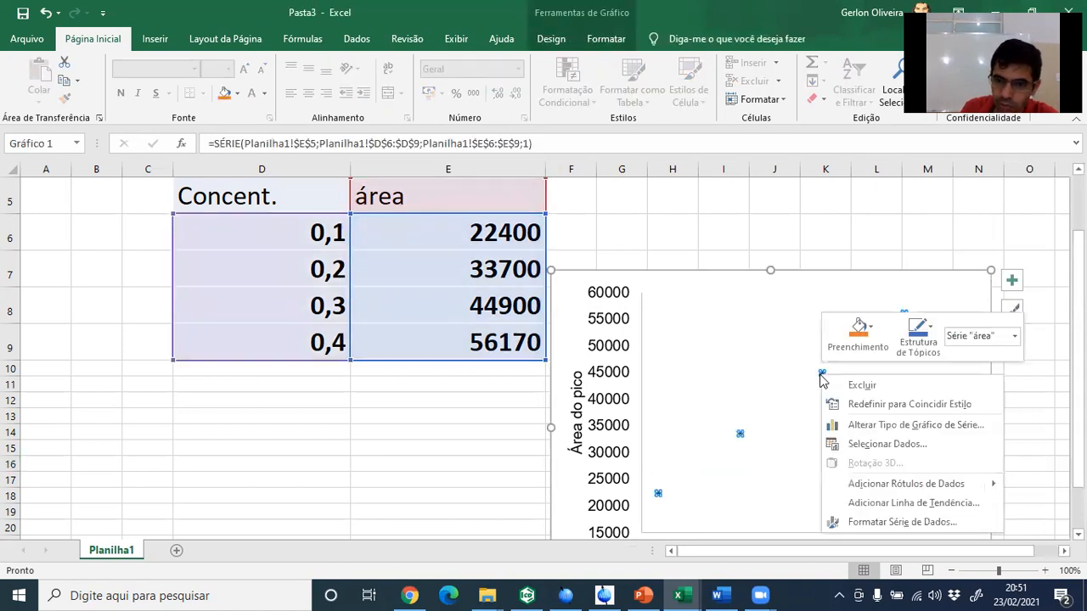
click(888, 505)
scroll(932, 381, down, 2)
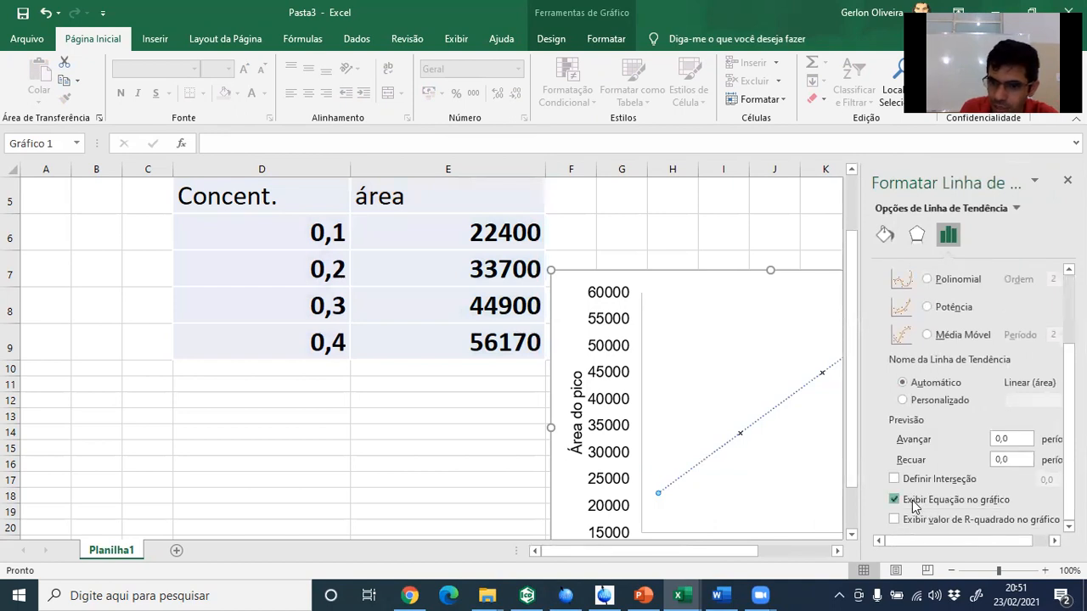
click(894, 521)
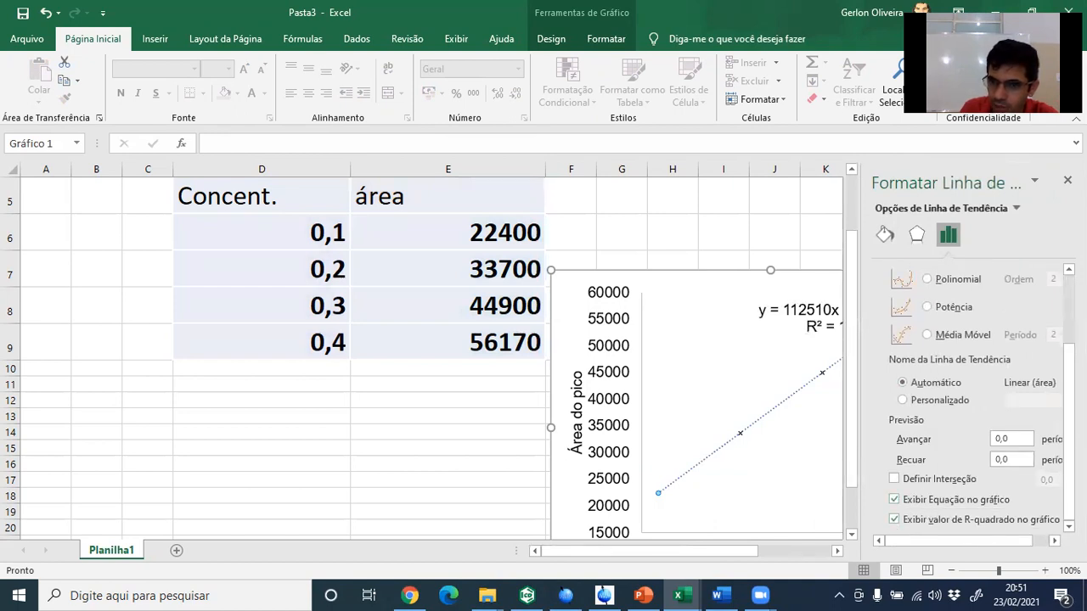
click(1067, 180)
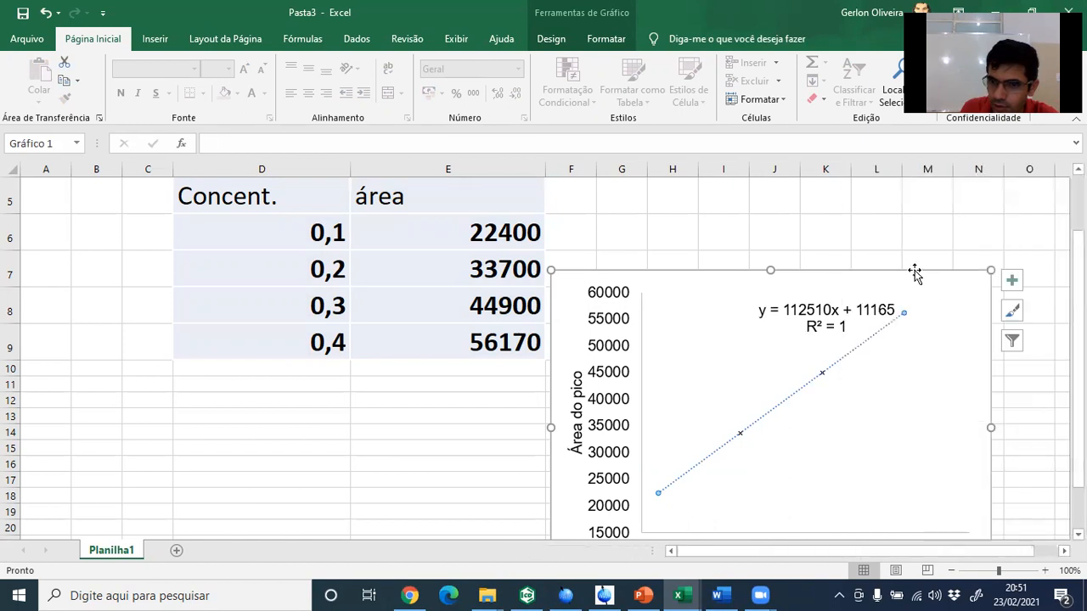
Step: Format the trendline equation label with the Número category and 3 decimal places
right_click(828, 330)
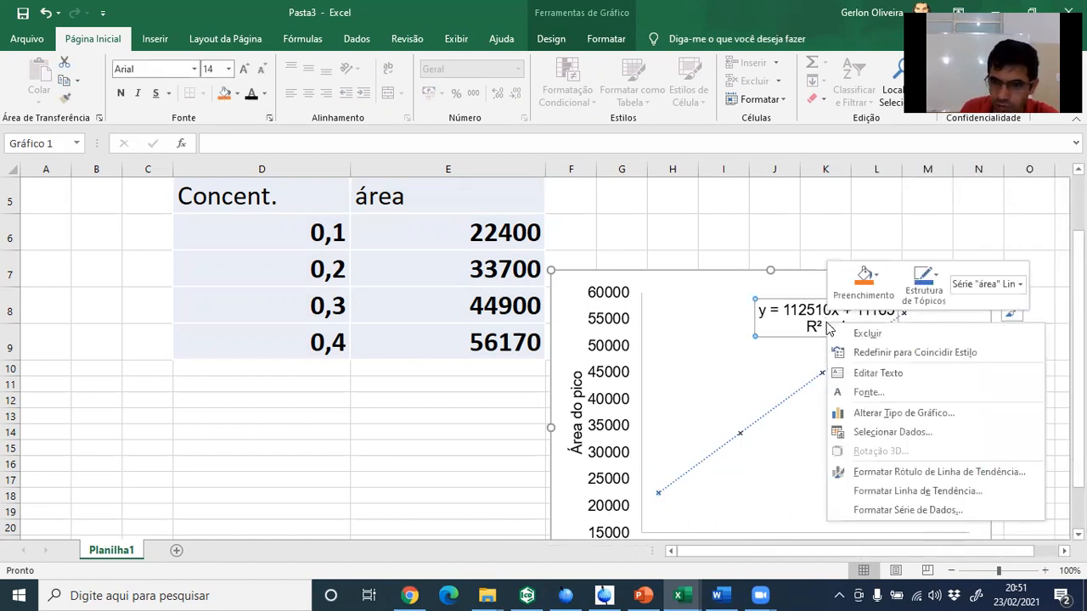
click(923, 480)
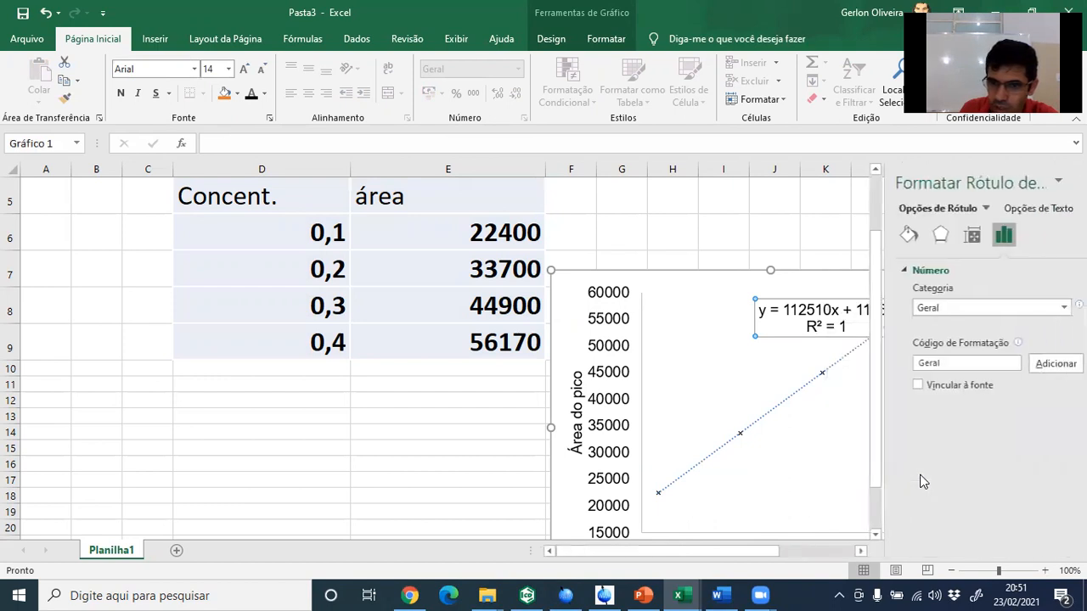
click(937, 313)
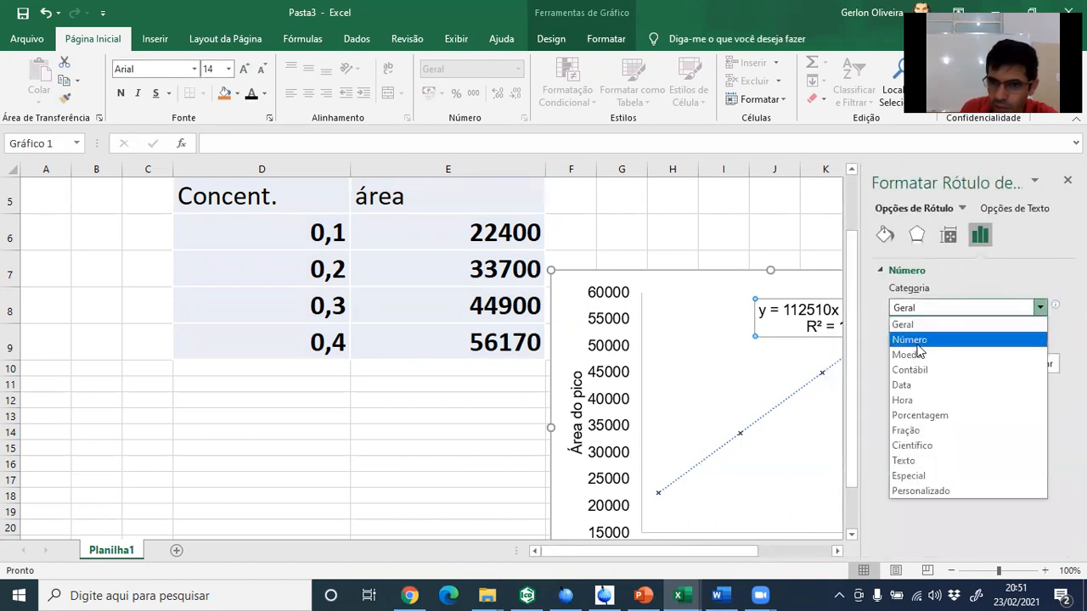
click(918, 344)
double_click(986, 328)
text(3)
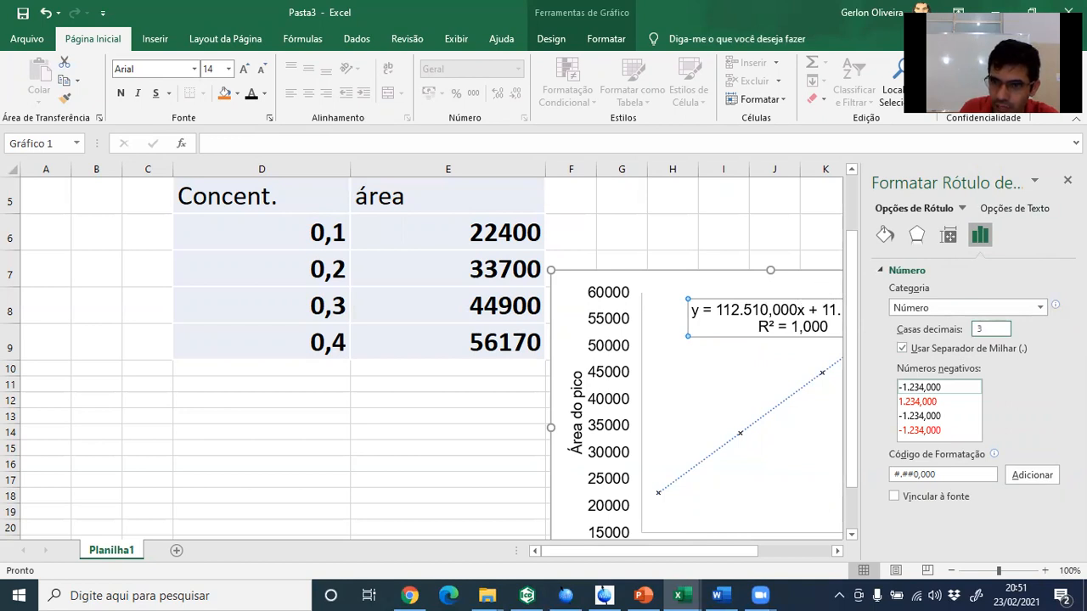
click(1067, 180)
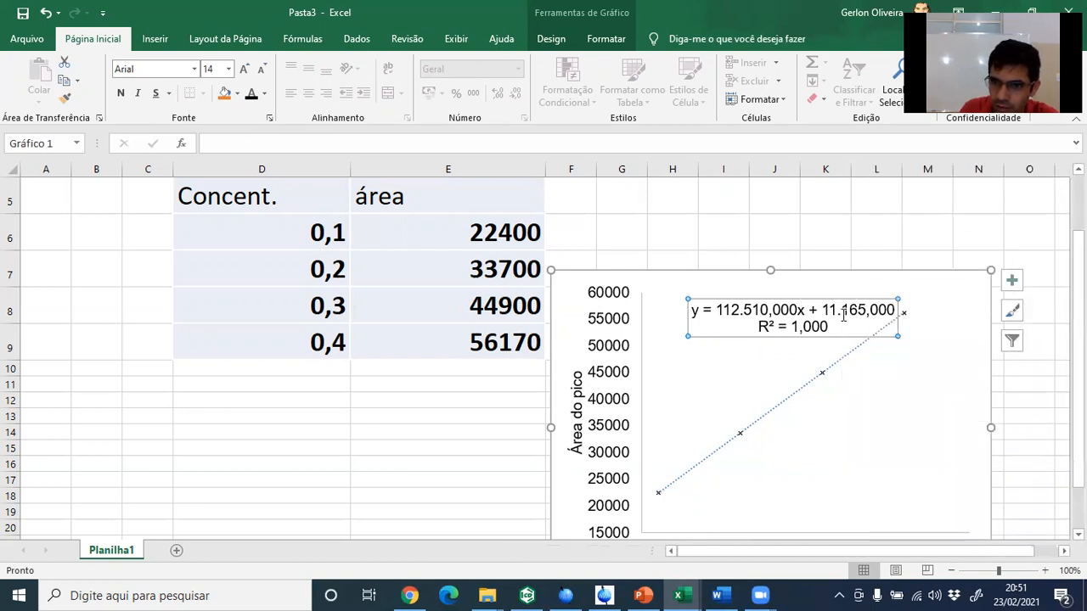
Step: Turn off the thousands separator for the trendline equation label and close the formatting pane
right_click(737, 309)
click(708, 320)
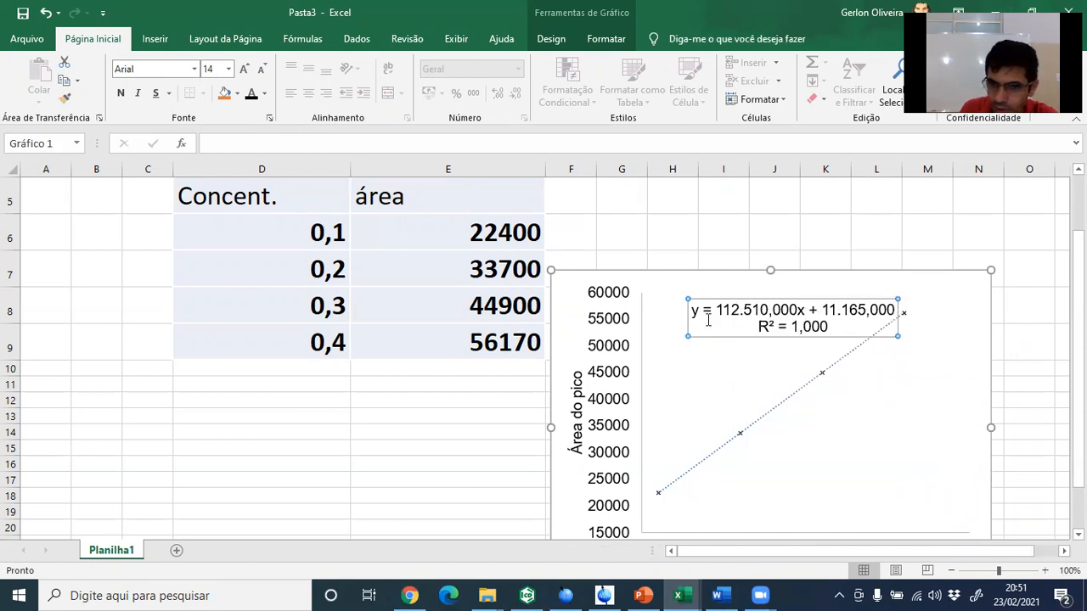
right_click(709, 320)
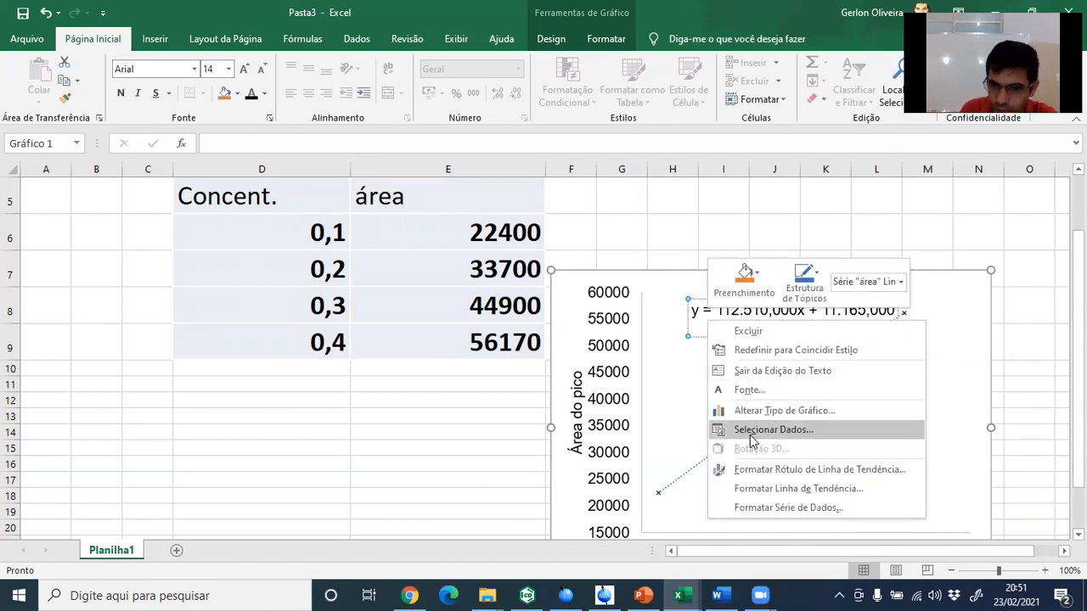
click(782, 470)
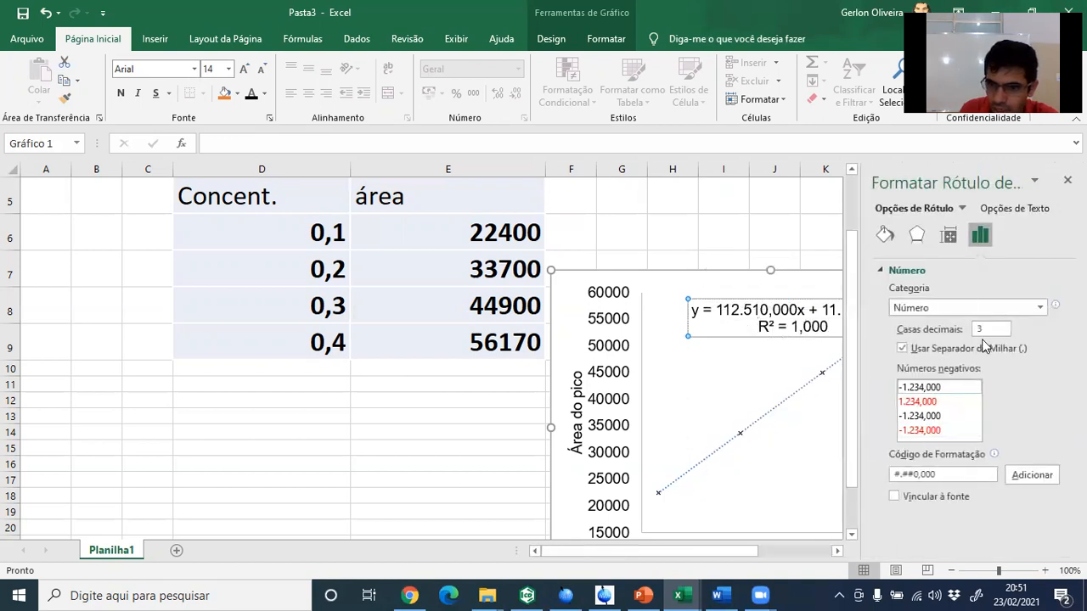
click(923, 352)
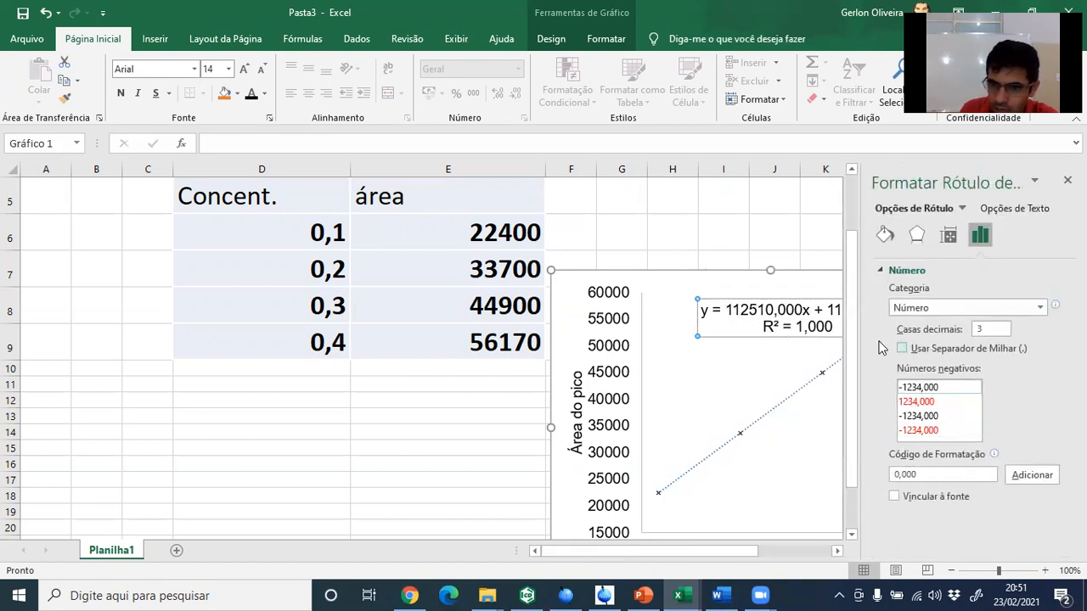
click(480, 412)
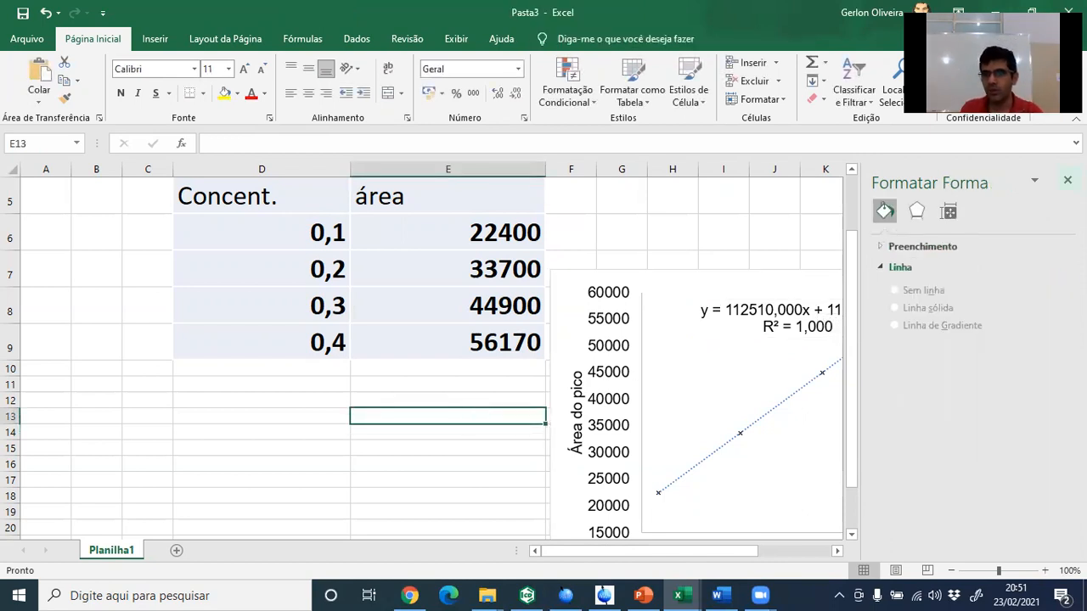
click(1068, 180)
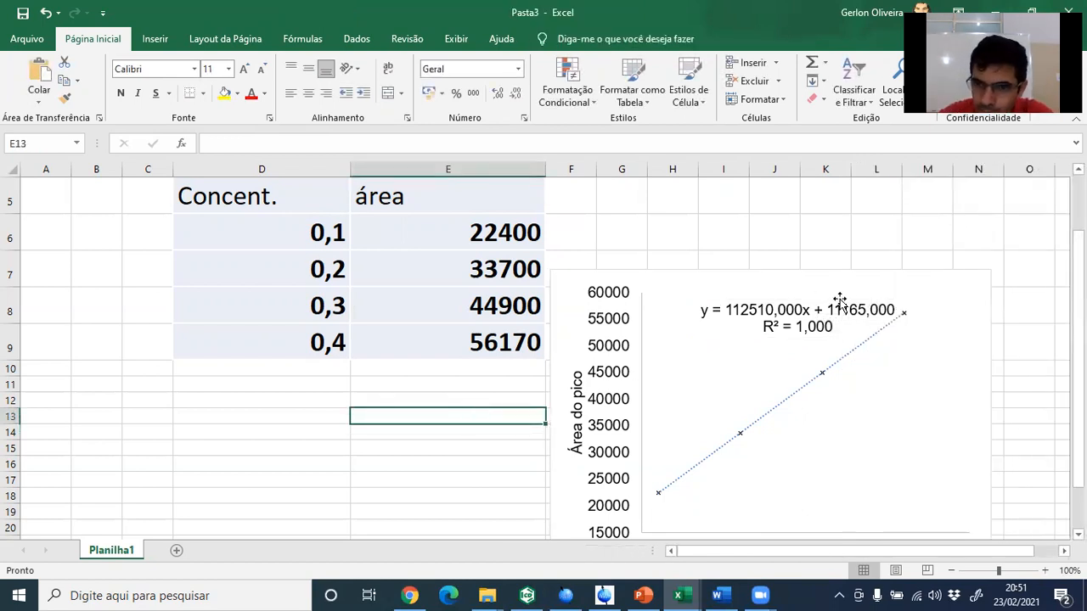
Step: Move the calibration chart up so it sits beside the data table, and copy the chart
drag(846, 280, 889, 209)
click(445, 503)
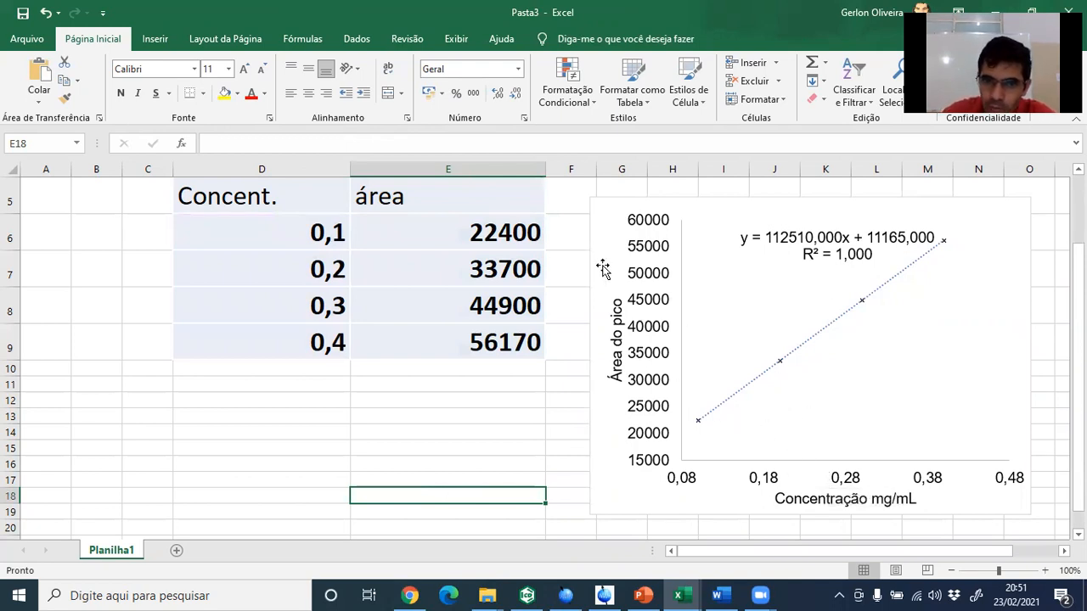
click(602, 224)
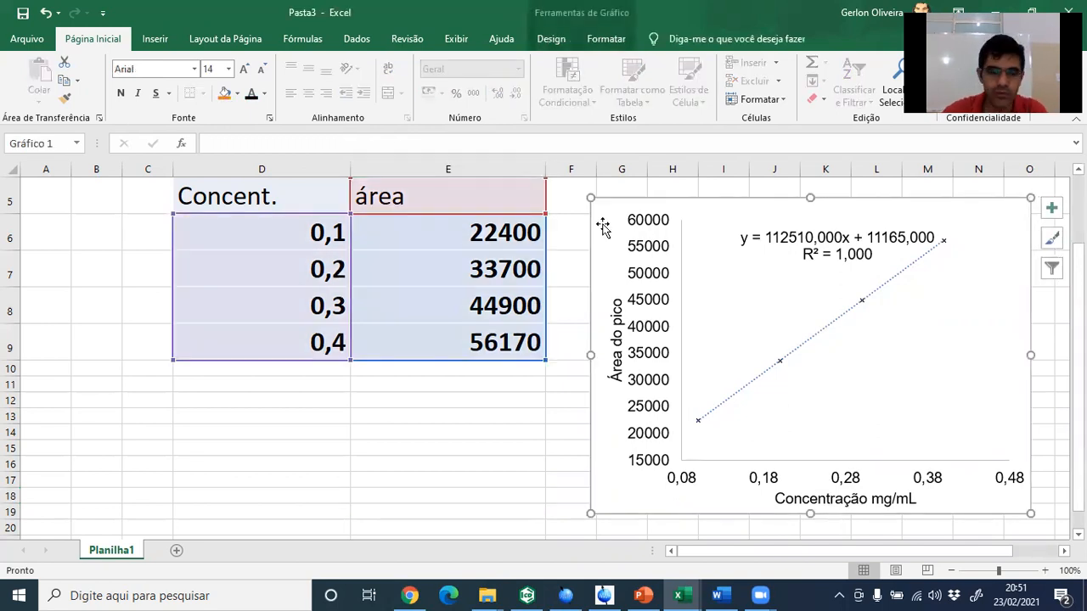
key(ctrl+c)
Step: Switch to the PowerPoint presentation "Aula 3 reg 2021-1" and insert a new slide after slide 22
key(alt+Tab)
key(alt+Tab)
key(alt+Tab)
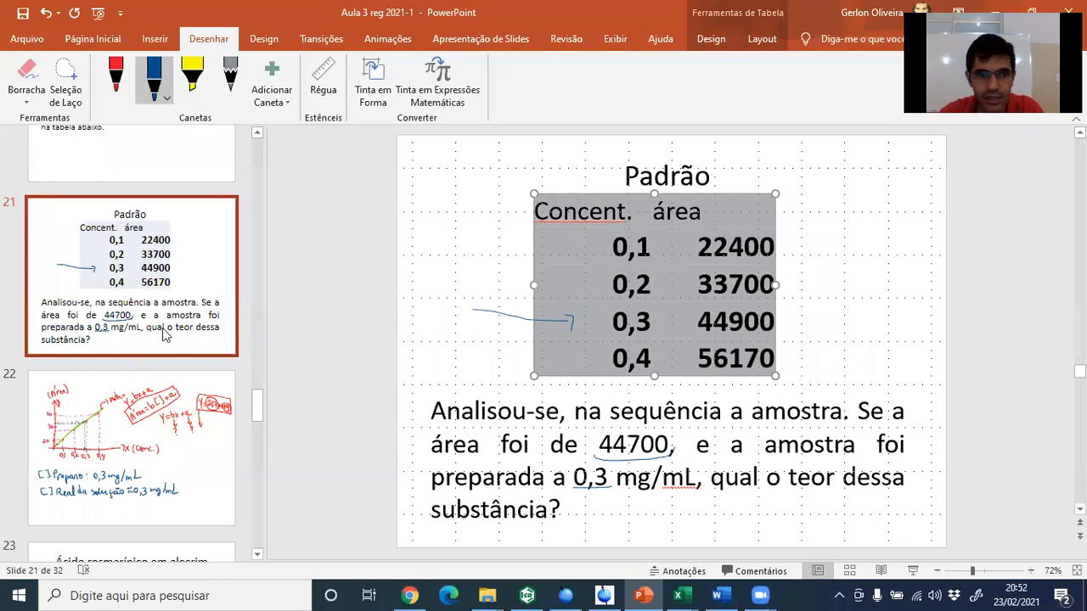
click(110, 386)
key(Return)
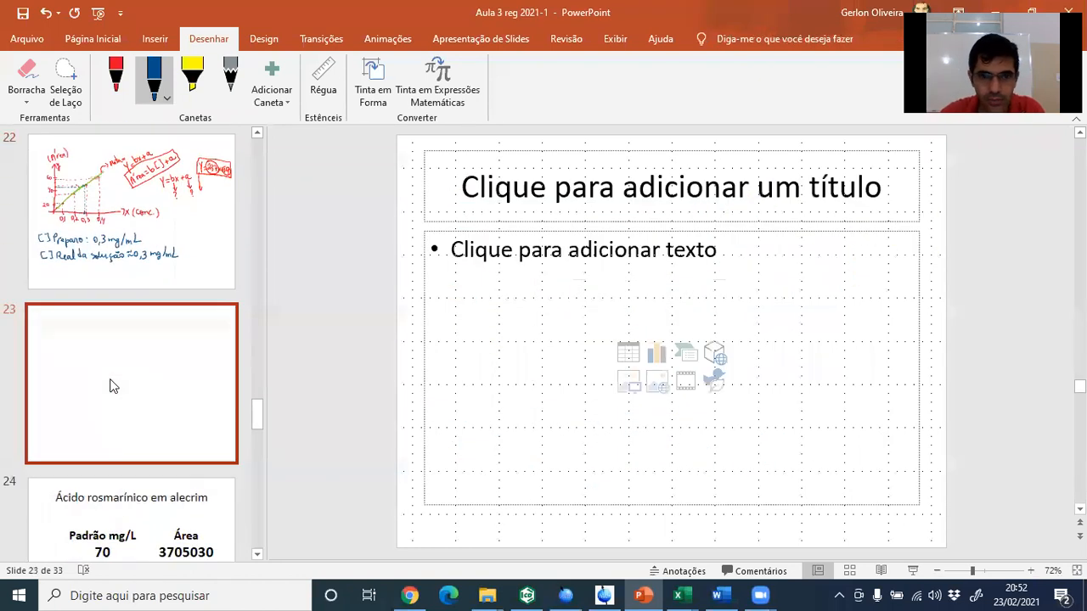
Step: Delete the title and text placeholders from new slide 23 and paste the copied calibration chart there
drag(390, 130, 940, 536)
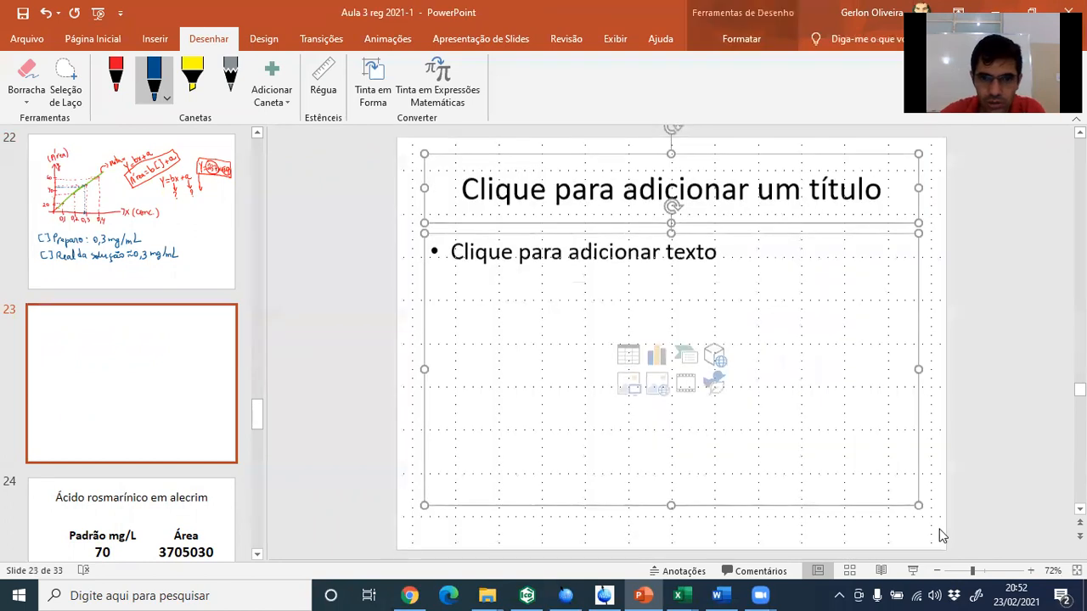
key(Delete)
key(ctrl+v)
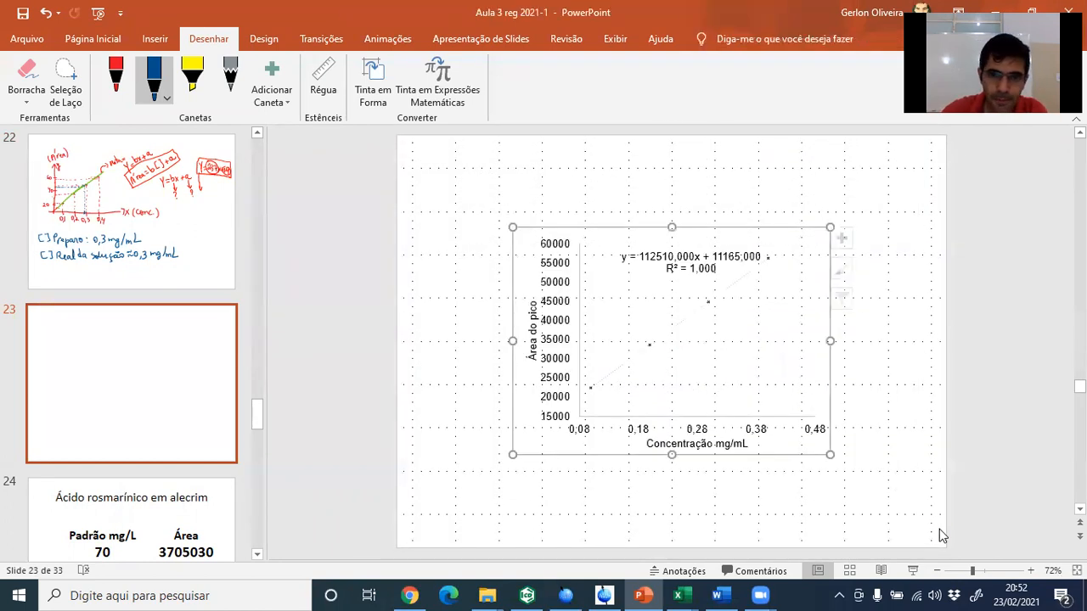
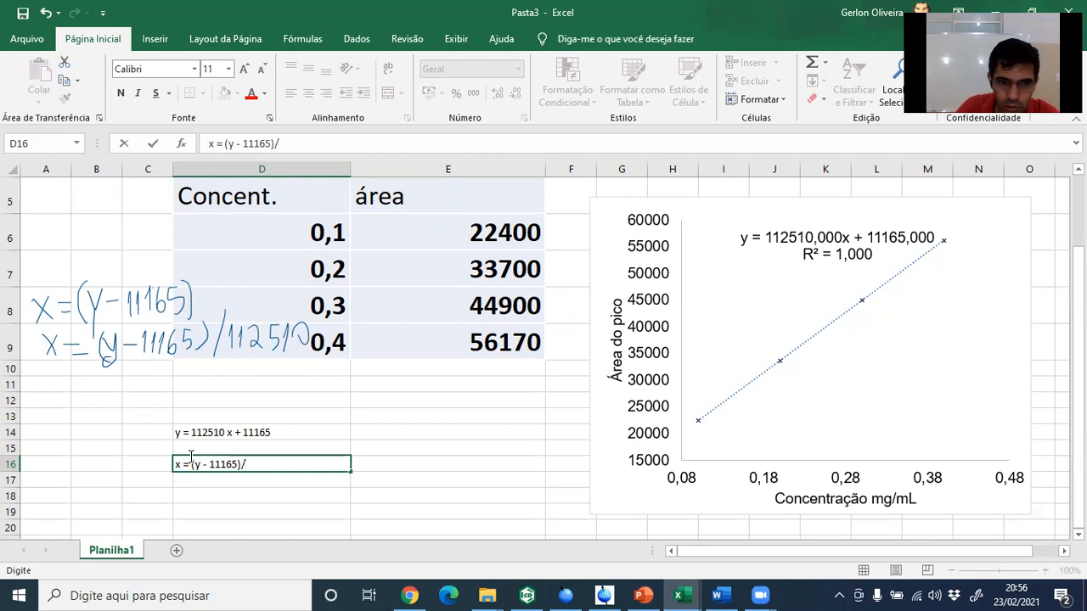
key(Return)
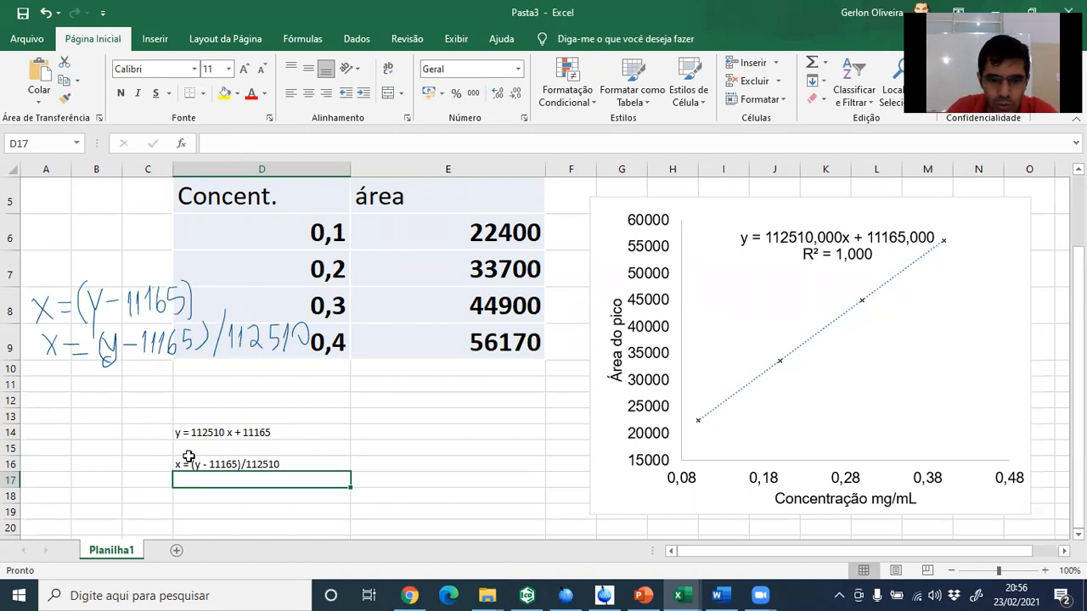
text(=()
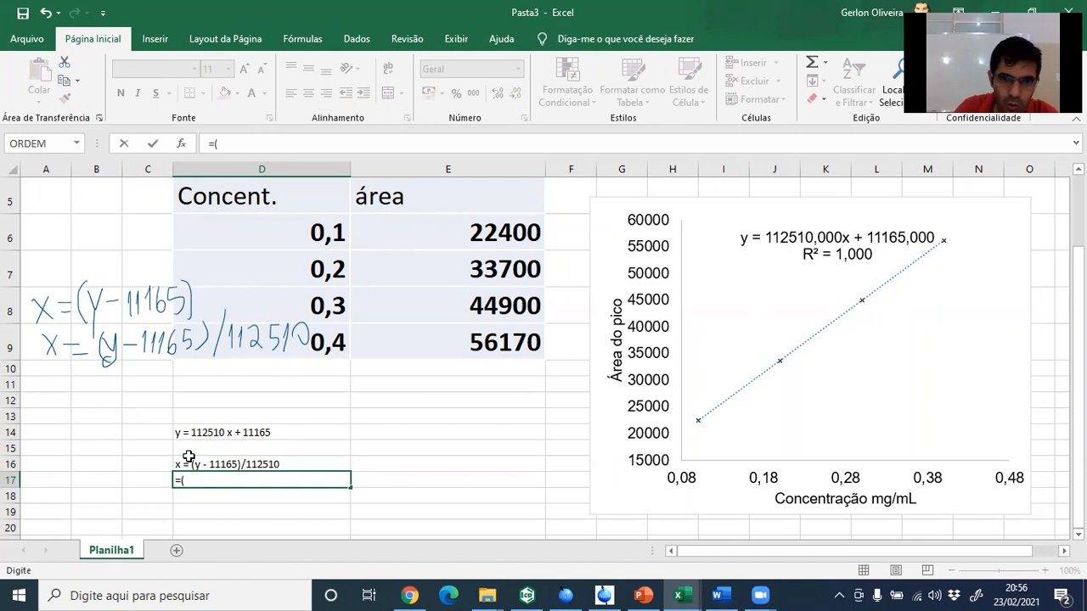
text(44700-11165)/112510)
key(Return)
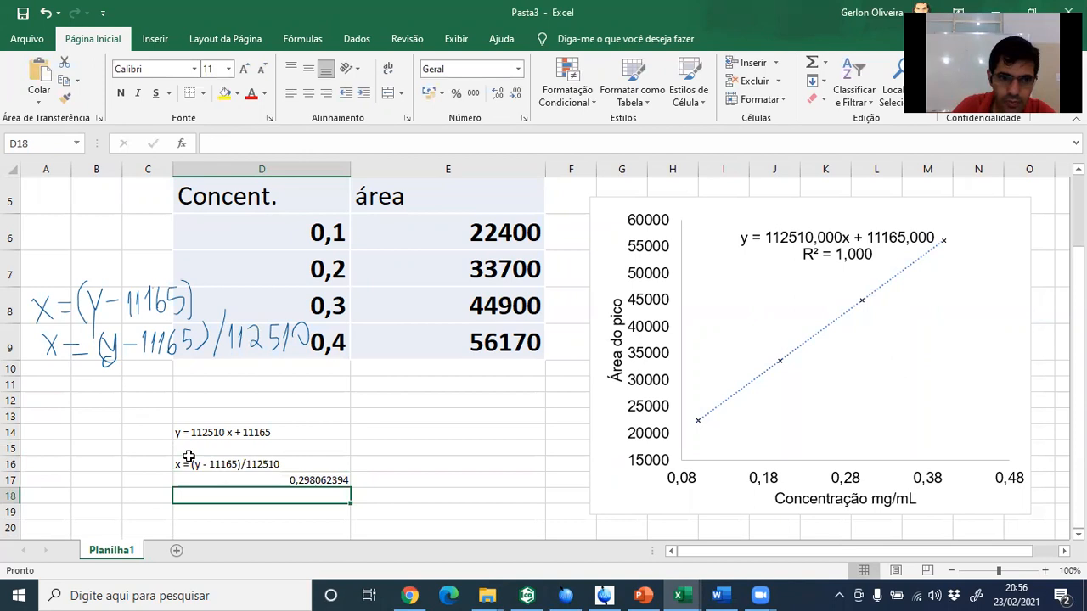
Step: Label the calculated concentration by entering "conc. Real" in E17
click(381, 482)
text(conc.)
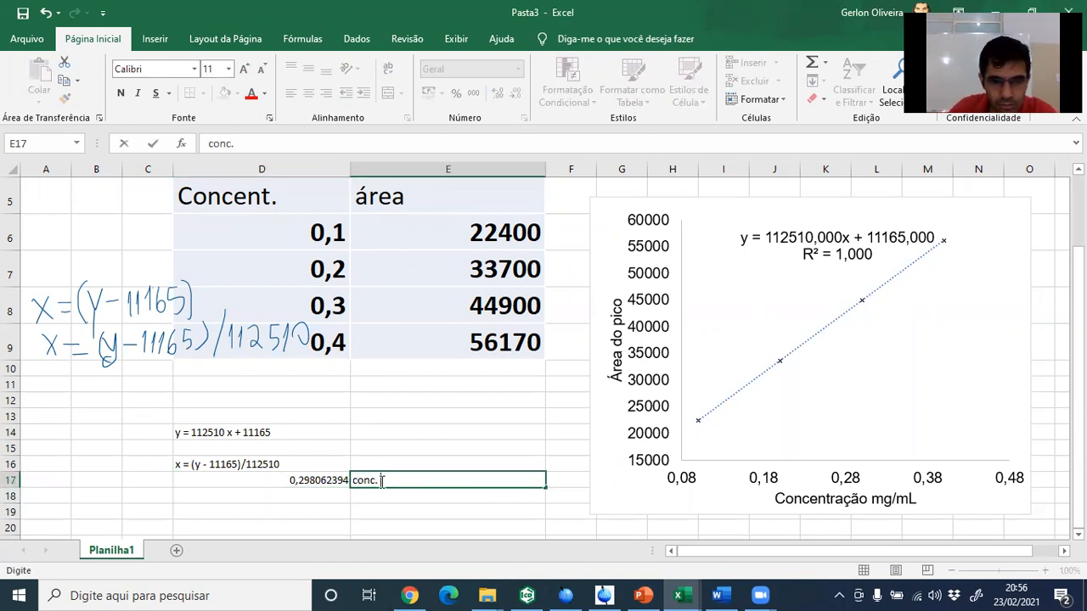
text( real)
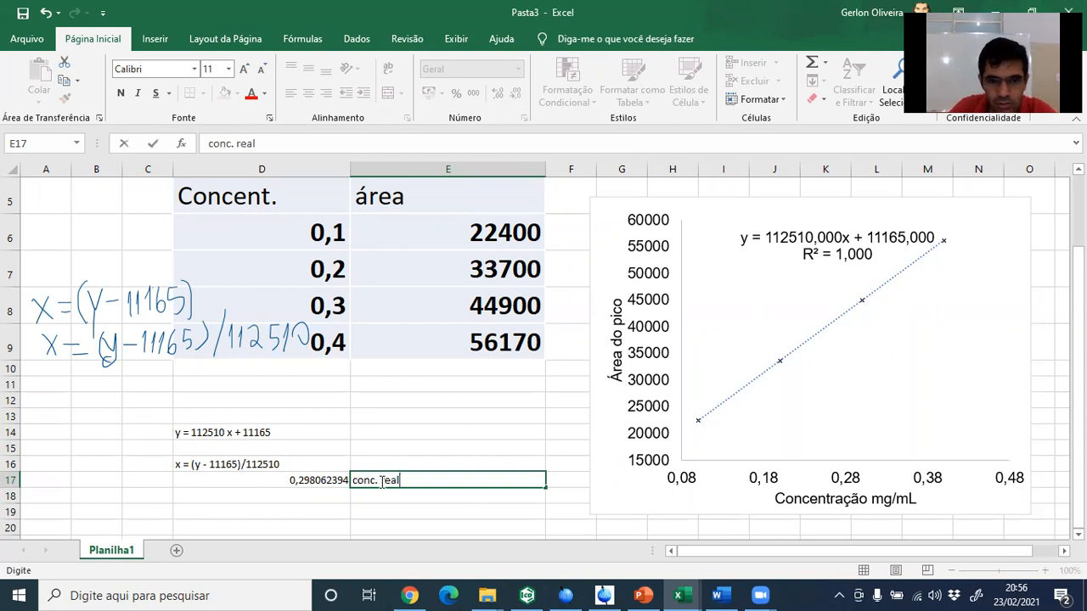
key(Return)
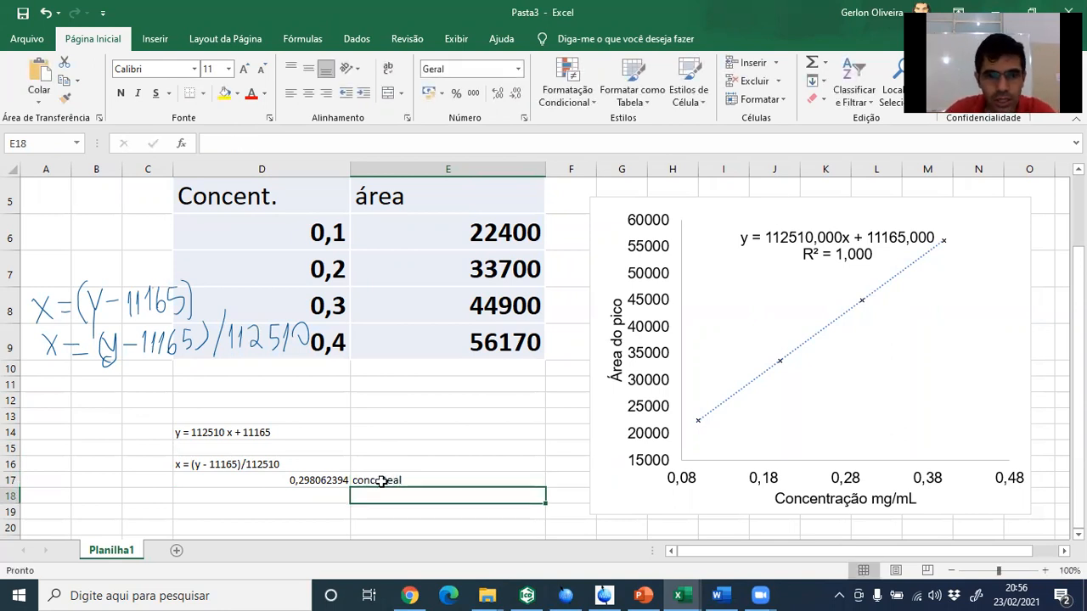
Step: Enter the heading "Teor" in cell D18
click(299, 499)
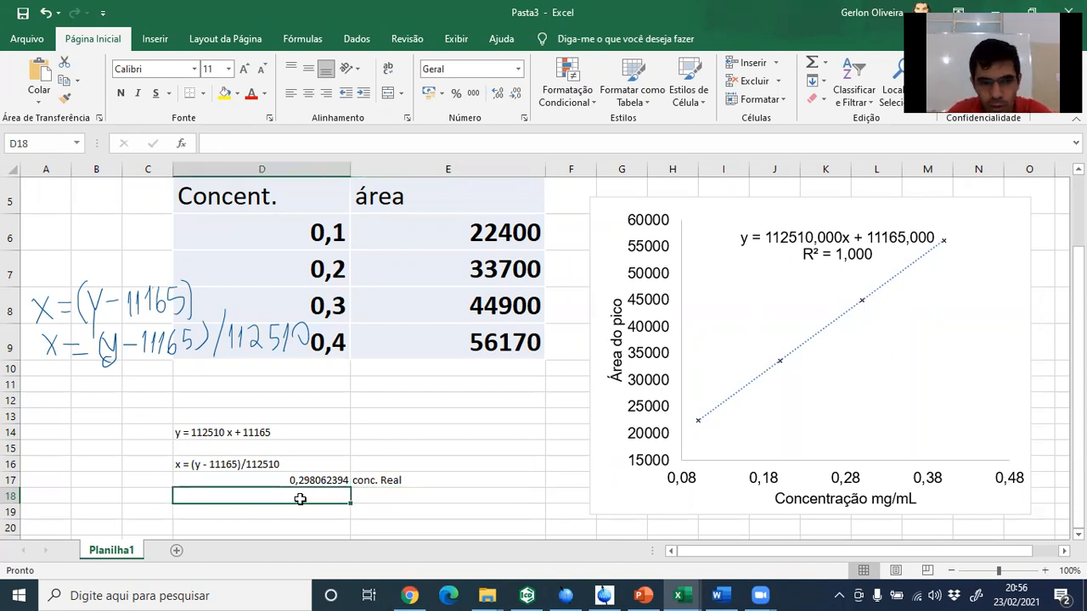
text(t)
key(BackSpace)
text(Teor)
key(Return)
Step: Write the content formula as text in D19: "Teor = conc. Real / conc. Preparada * 100%"
text(Teor =)
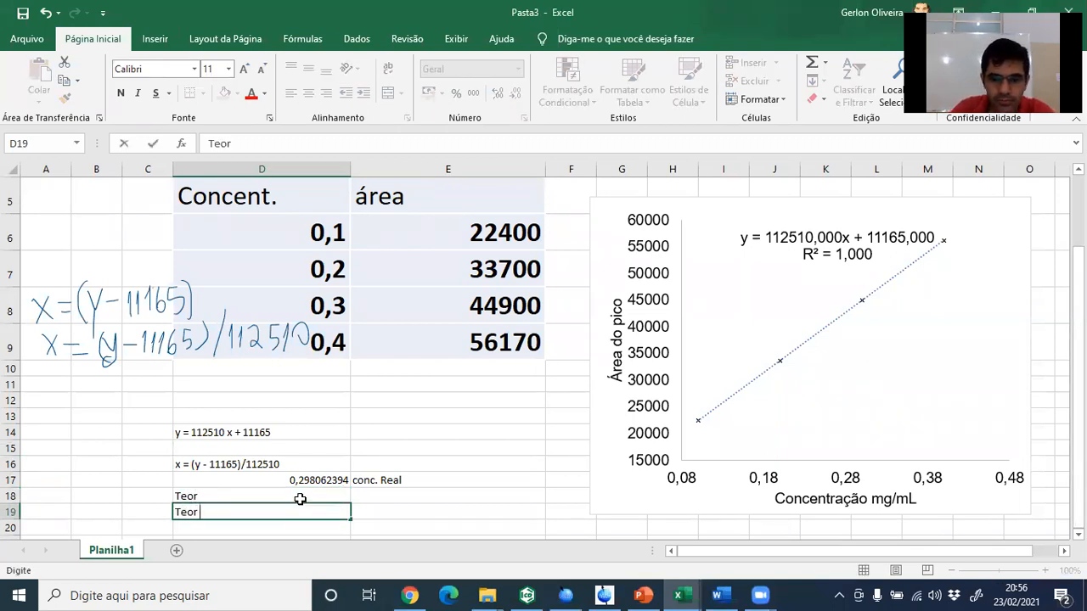
key(BackSpace)
text(=)
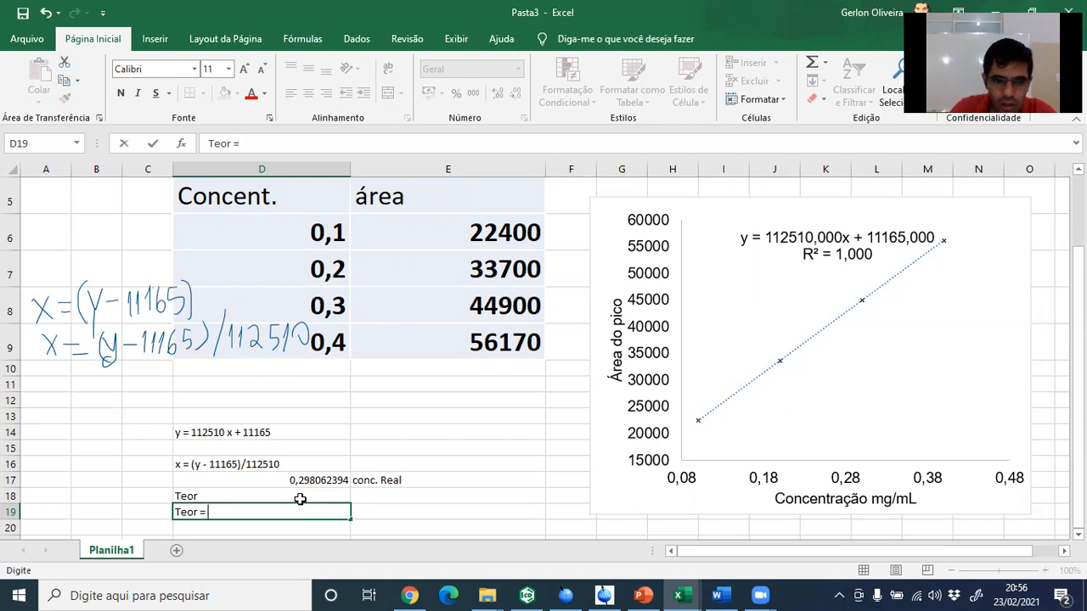
text( conc. R)
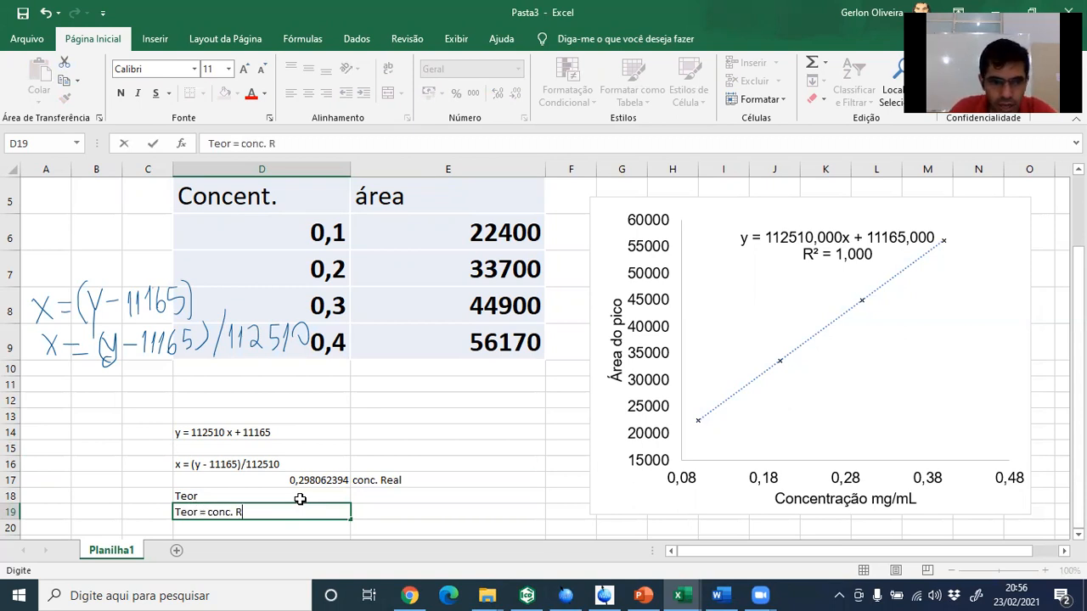
text(eal /)
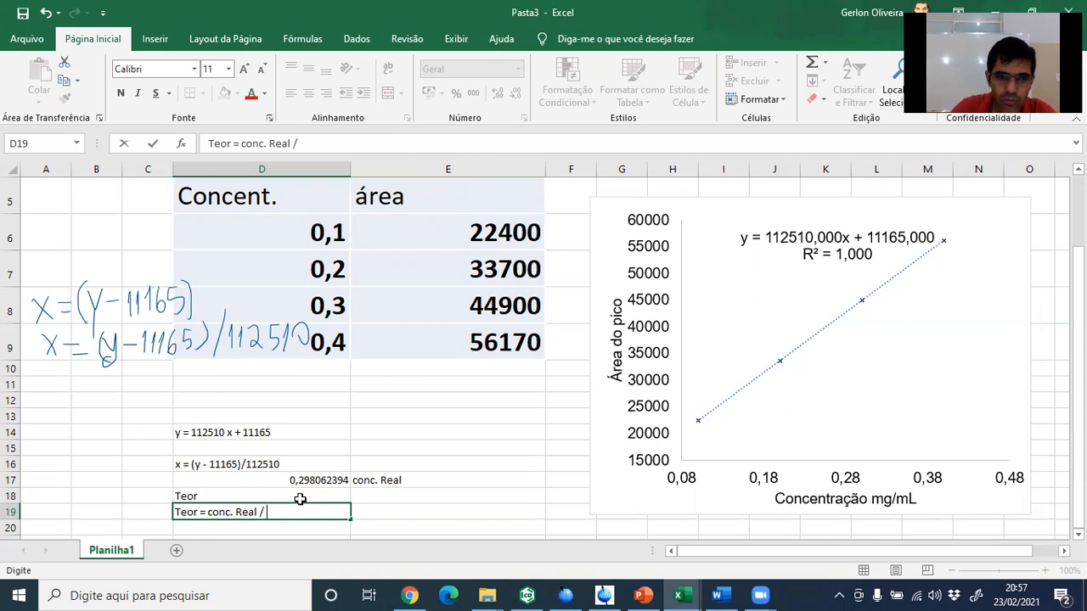
text( conc. Preparada)
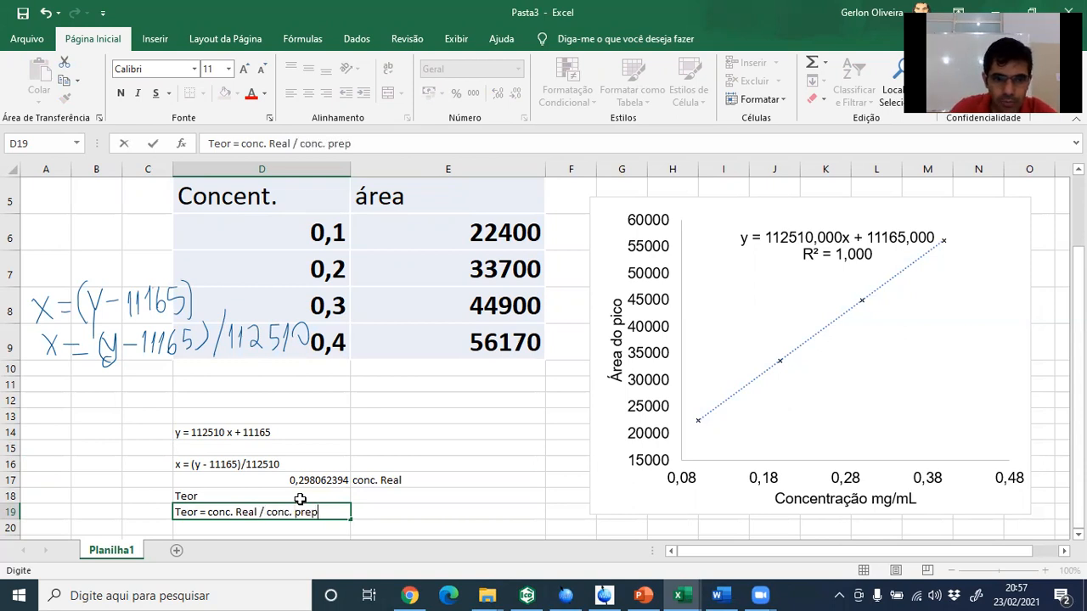
text( *)
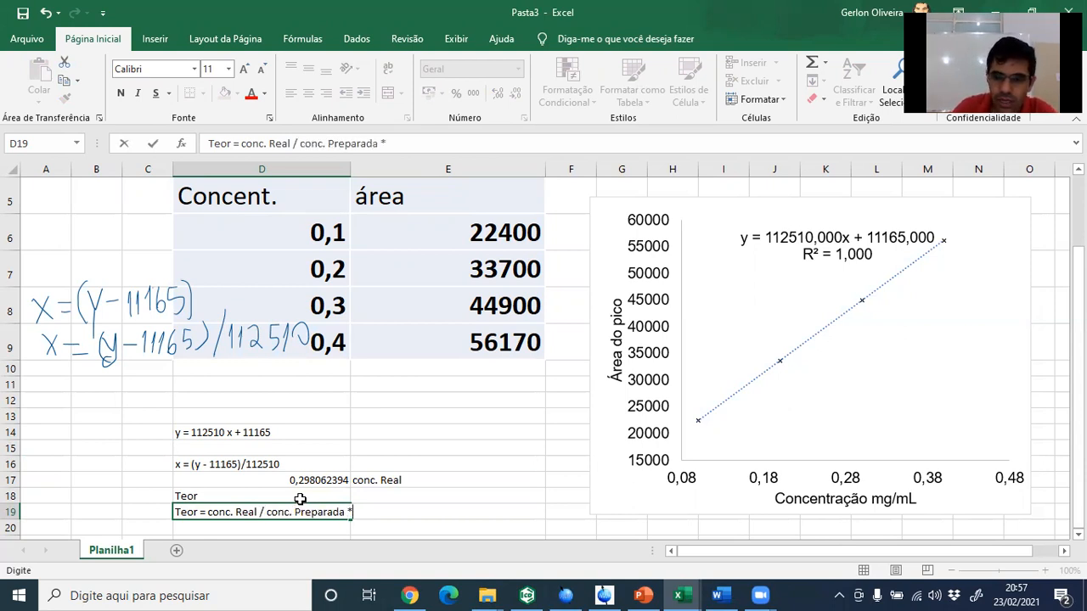
text( 100%)
key(Return)
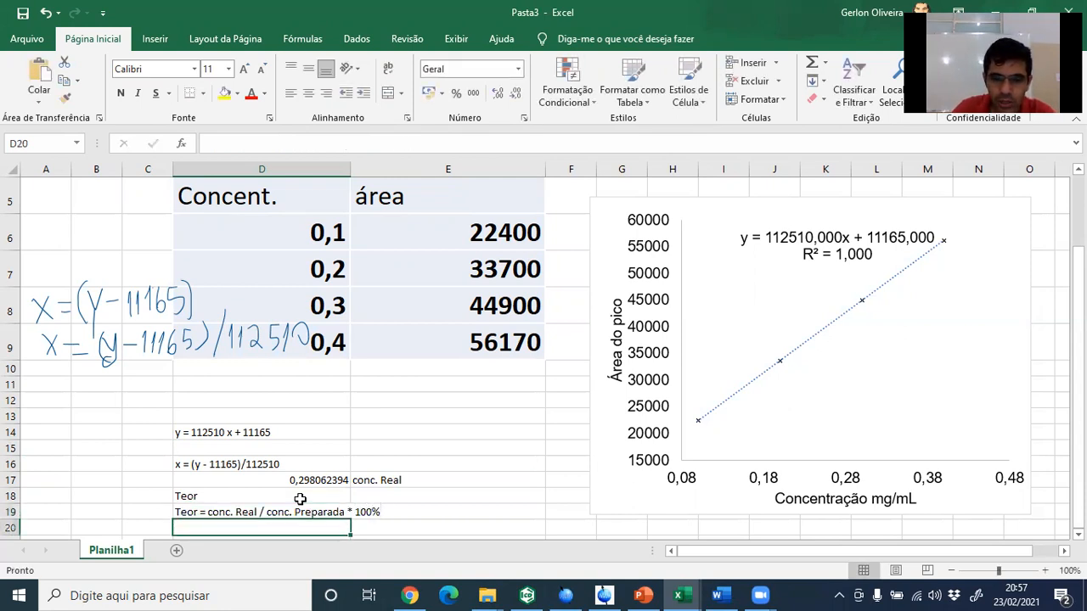
text(Teor)
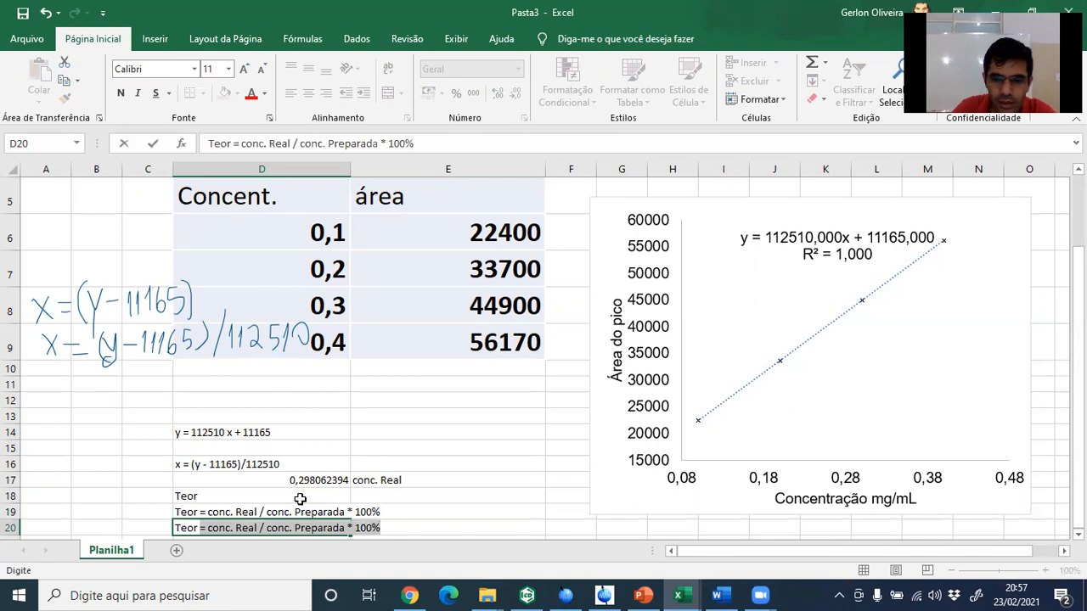
key(BackSpace)
key(BackSpace)
key(BackSpace)
key(BackSpace)
key(BackSpace)
key(BackSpace)
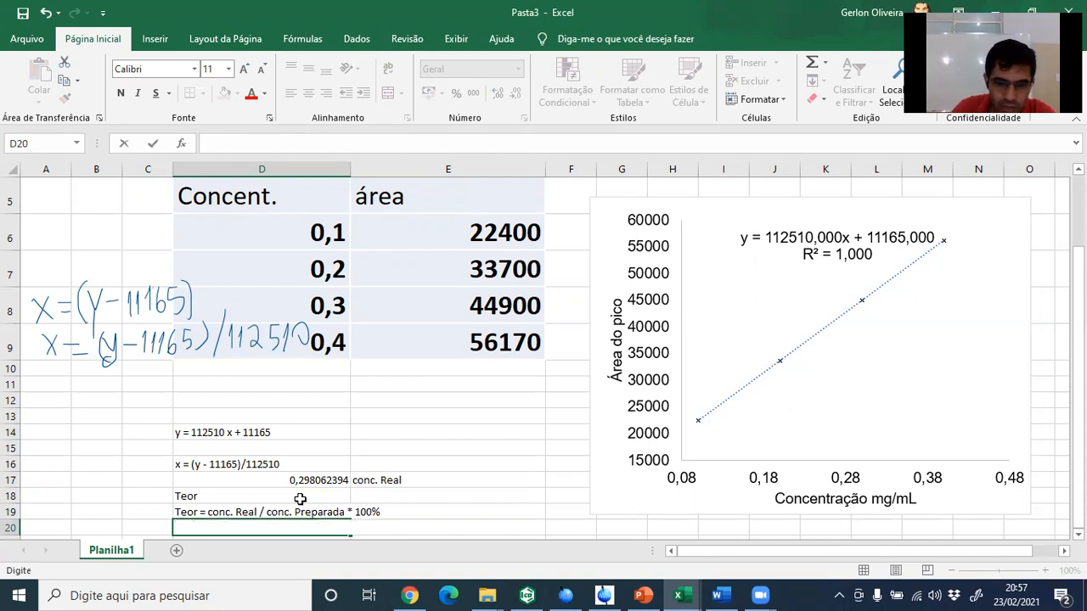
Step: Calculate the content in D20 with the formula =D17/0,3*100
text(=)
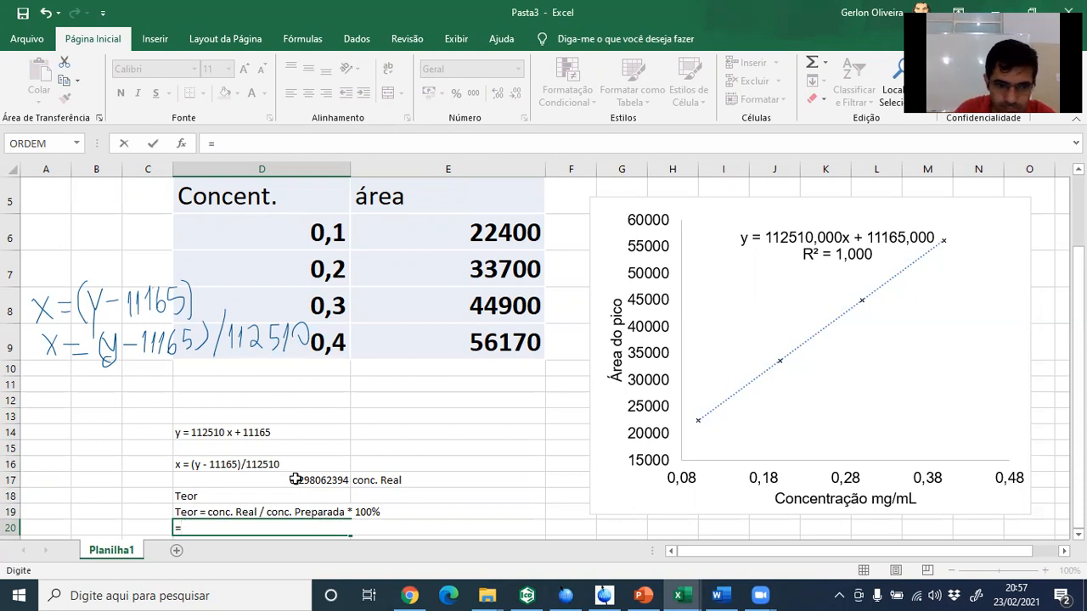
click(295, 480)
text(/)
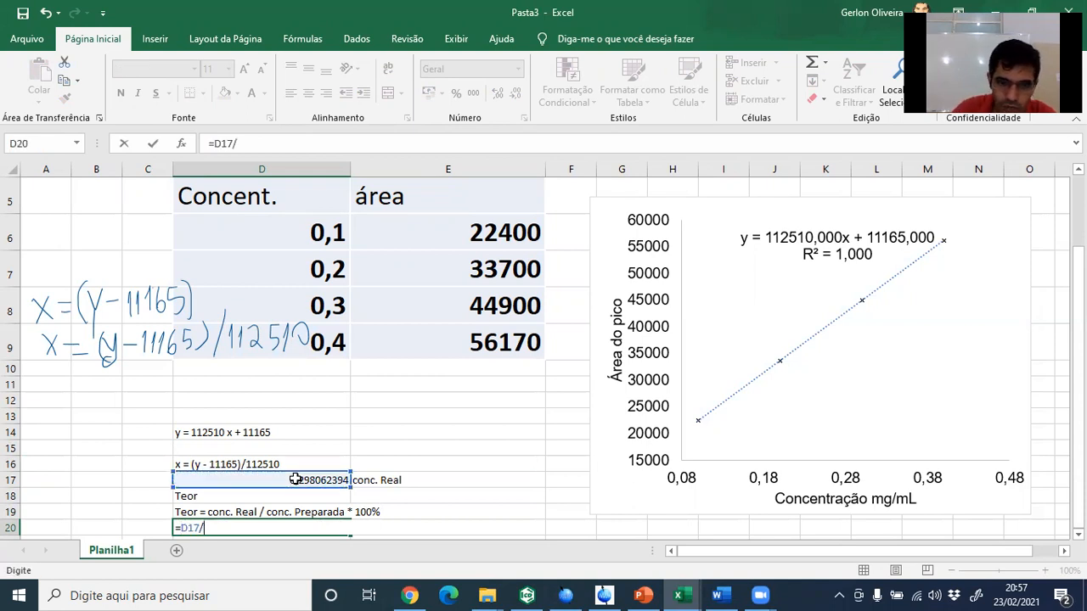
text(0,3)
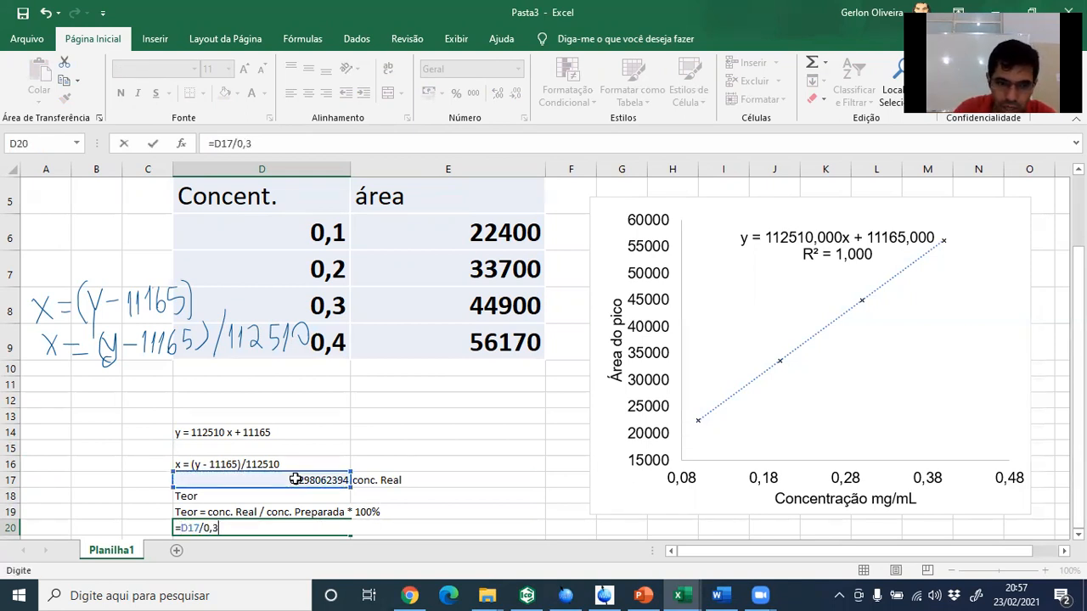
text(*100)
key(Return)
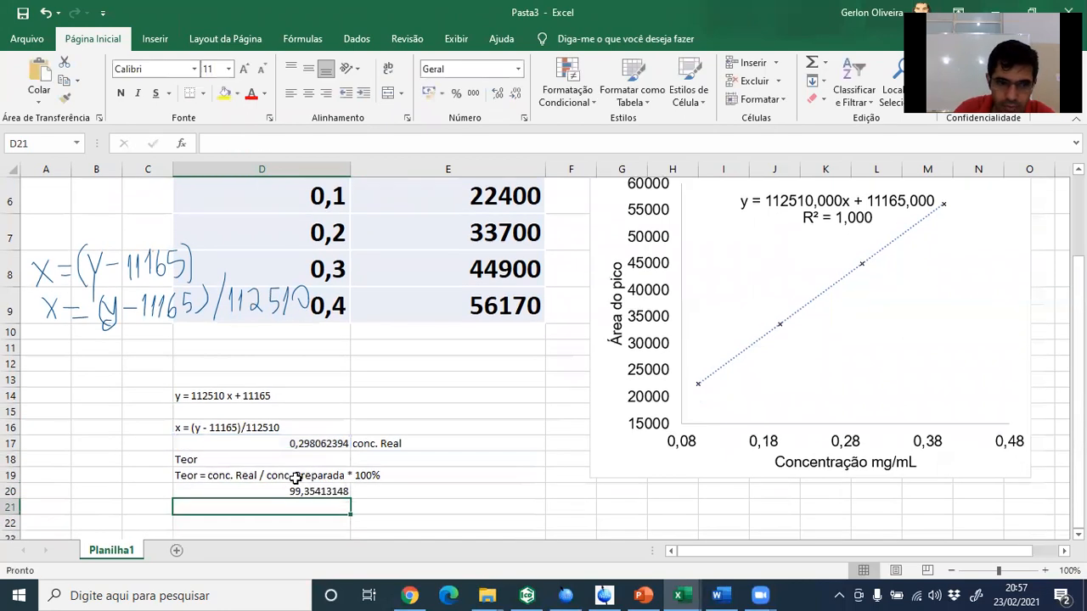
Step: Label the calculated content by entering "Teor" in E20
click(380, 489)
text(Teor)
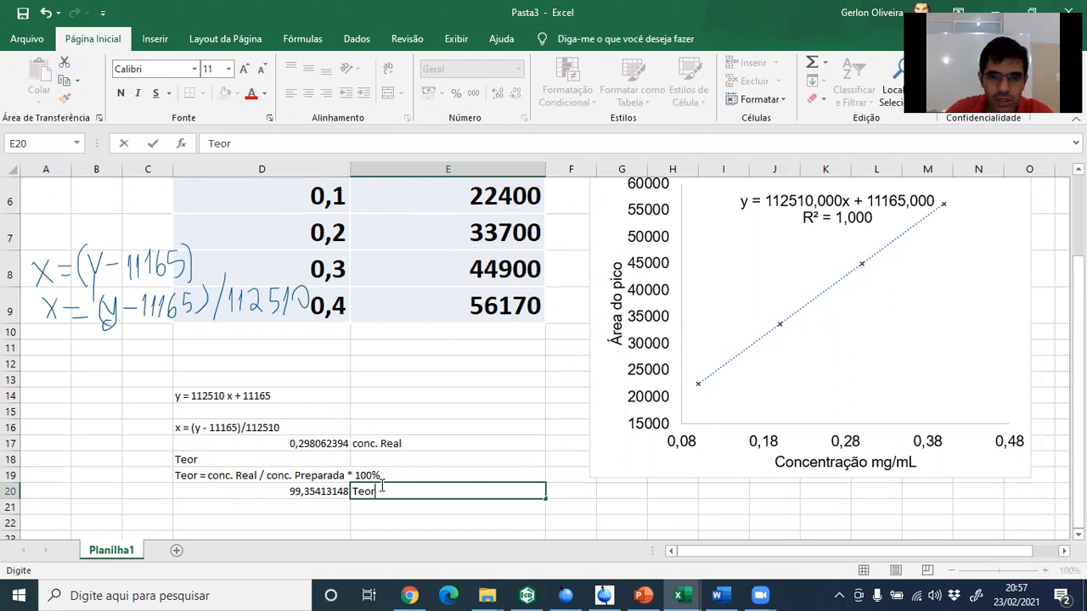
key(Return)
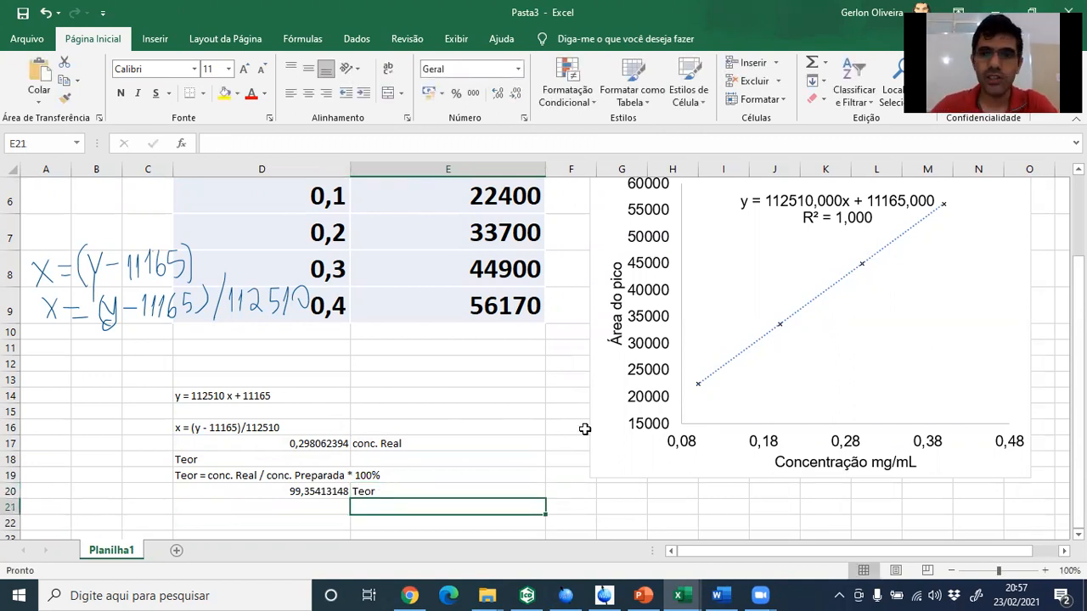
Step: Examine the chart, the line equation in D14, the rearranged equation in D16 and the concentration formula in D17 at a larger zoom
click(755, 238)
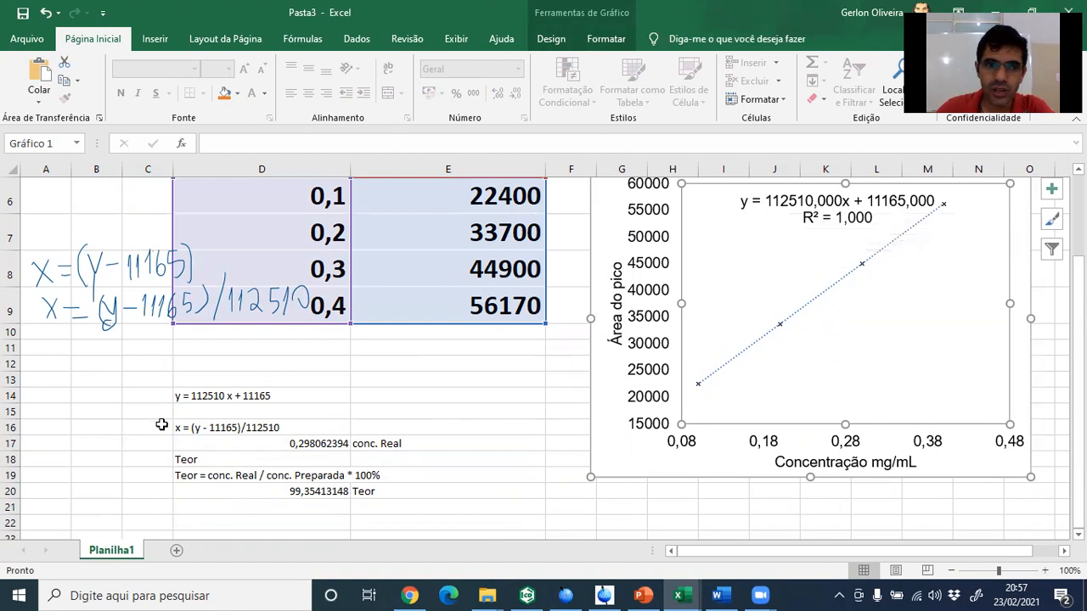
click(219, 396)
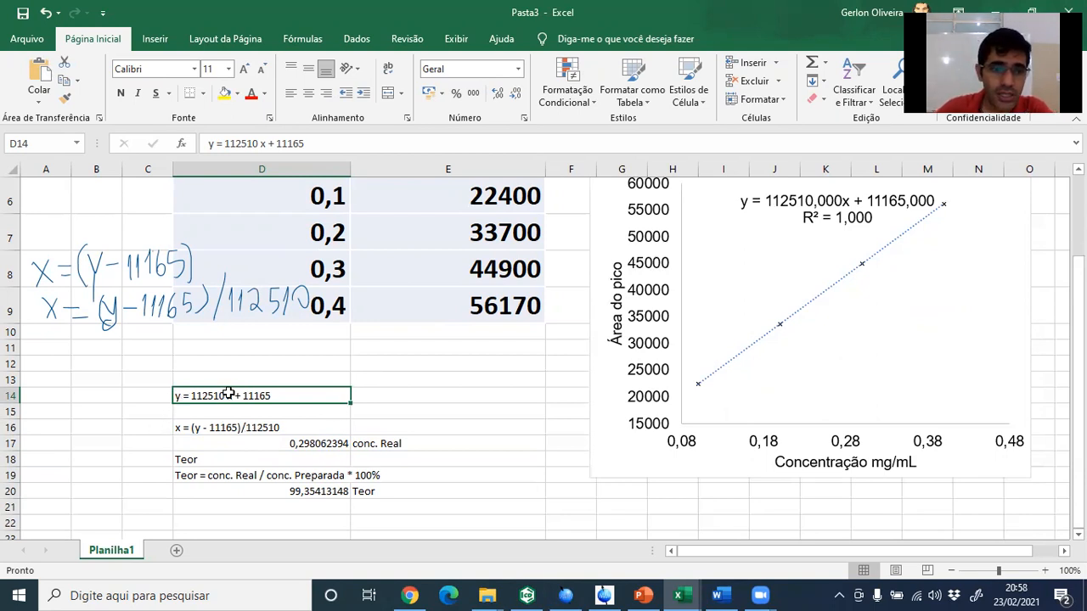
scroll(260, 357, up, 5)
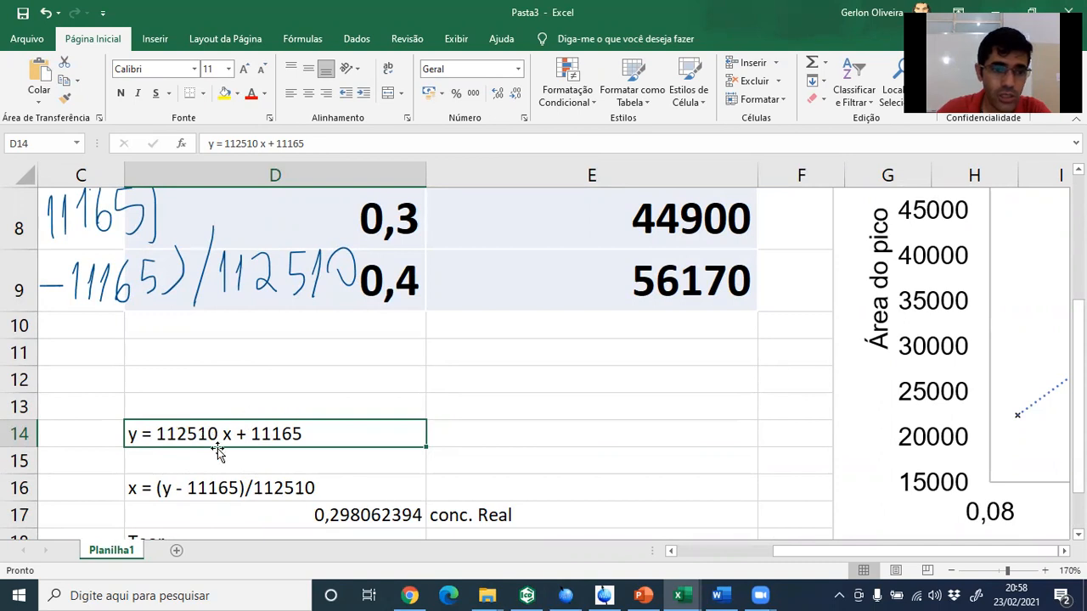
scroll(217, 450, down, 1)
scroll(218, 448, down, 1)
scroll(217, 448, up, 1)
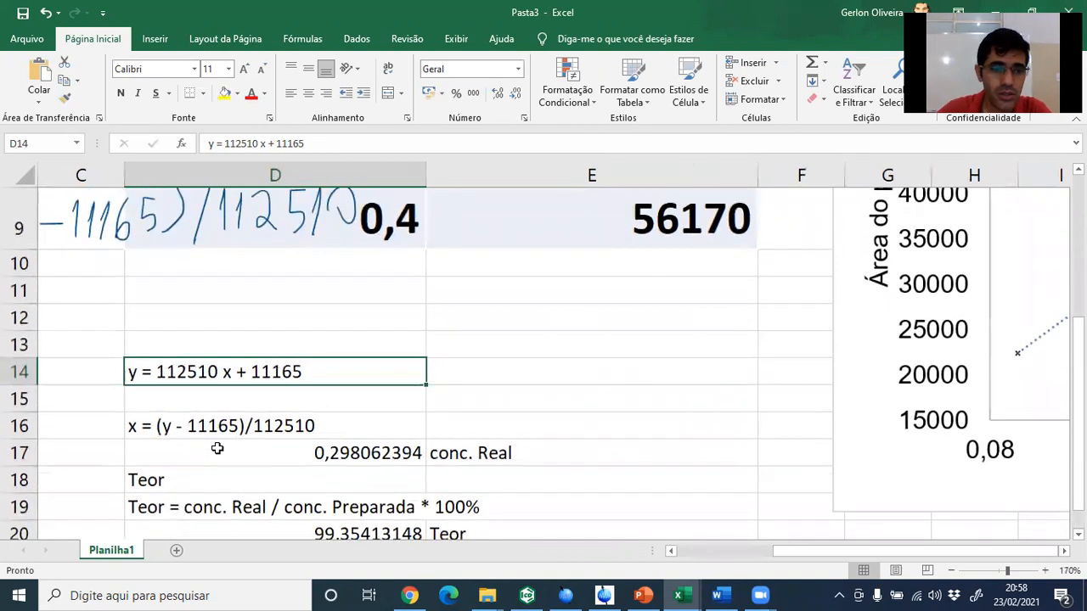
click(162, 431)
click(186, 456)
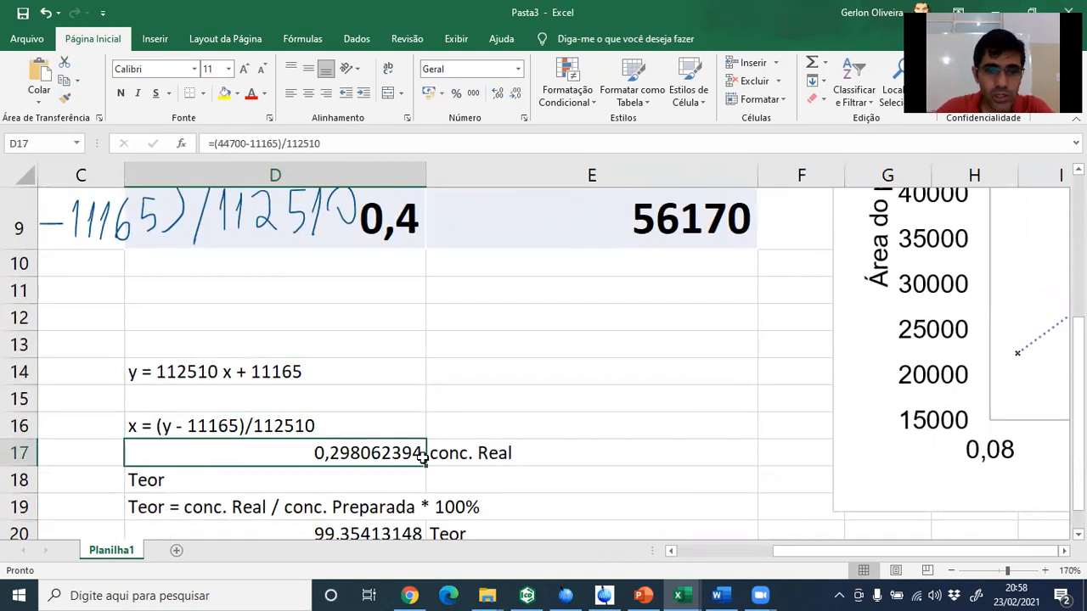
Step: Extend the label in E17 to read "conc. Real/ conc. Na solução"
click(483, 451)
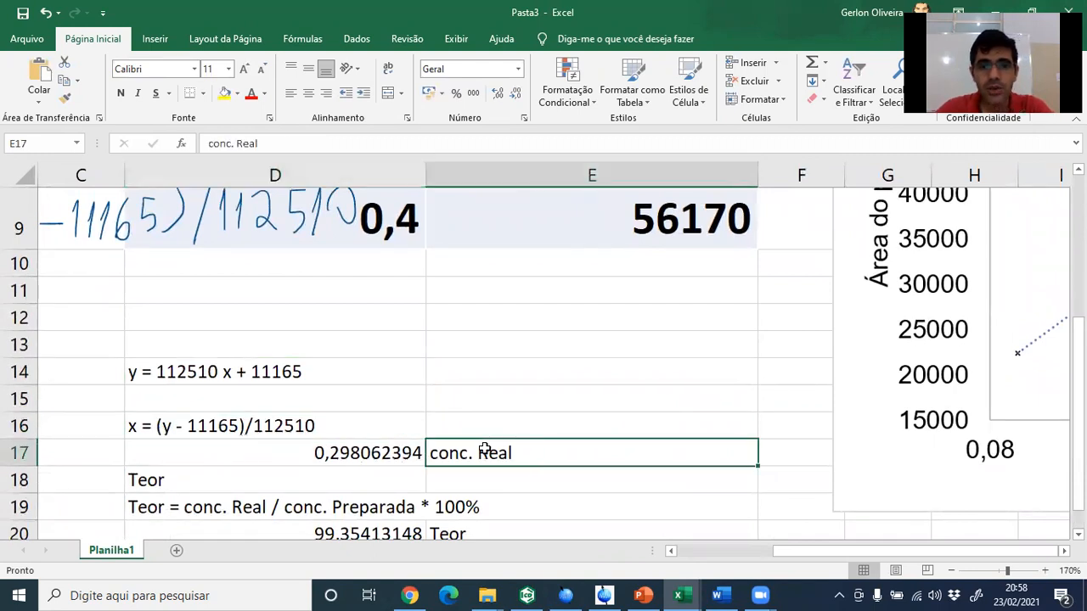
double_click(565, 449)
text(/ )
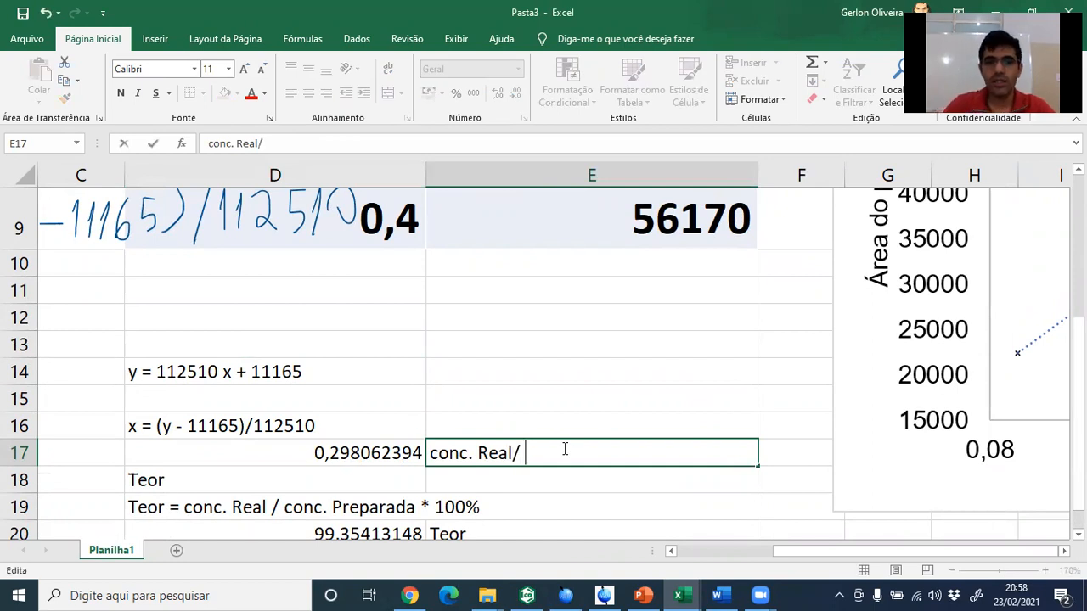
text(conc. De pre)
key(BackSpace)
key(BackSpace)
key(BackSpace)
key(BackSpace)
key(BackSpace)
key(BackSpace)
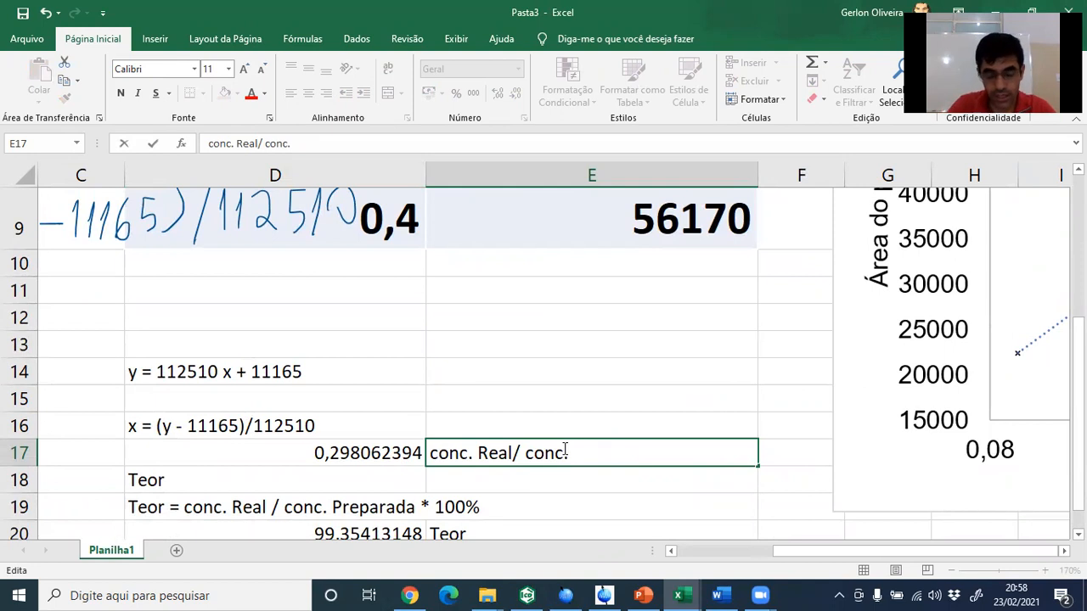
text(Na solução)
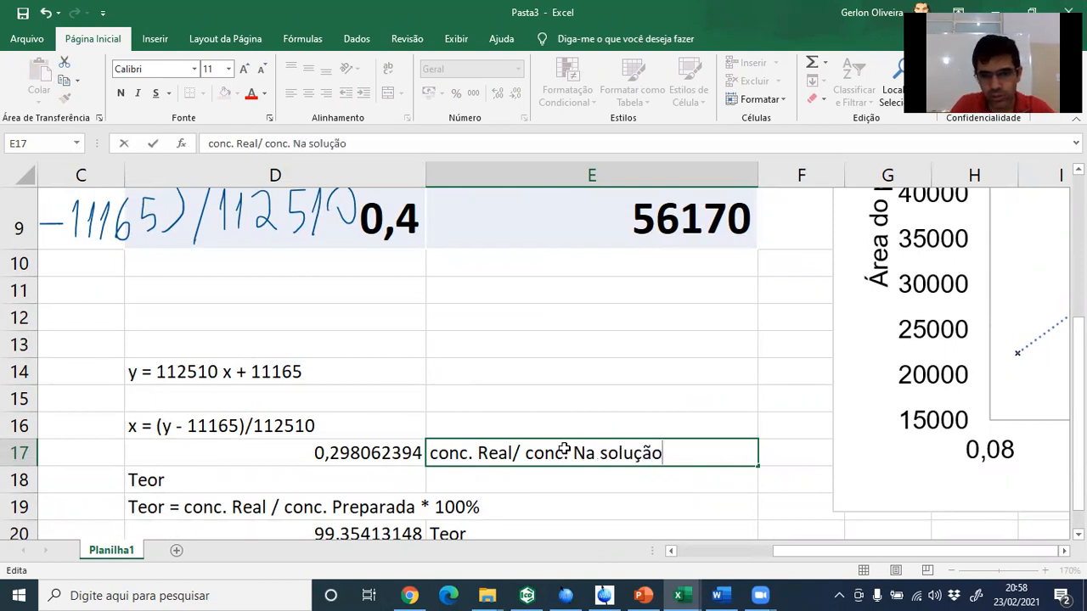
key(Return)
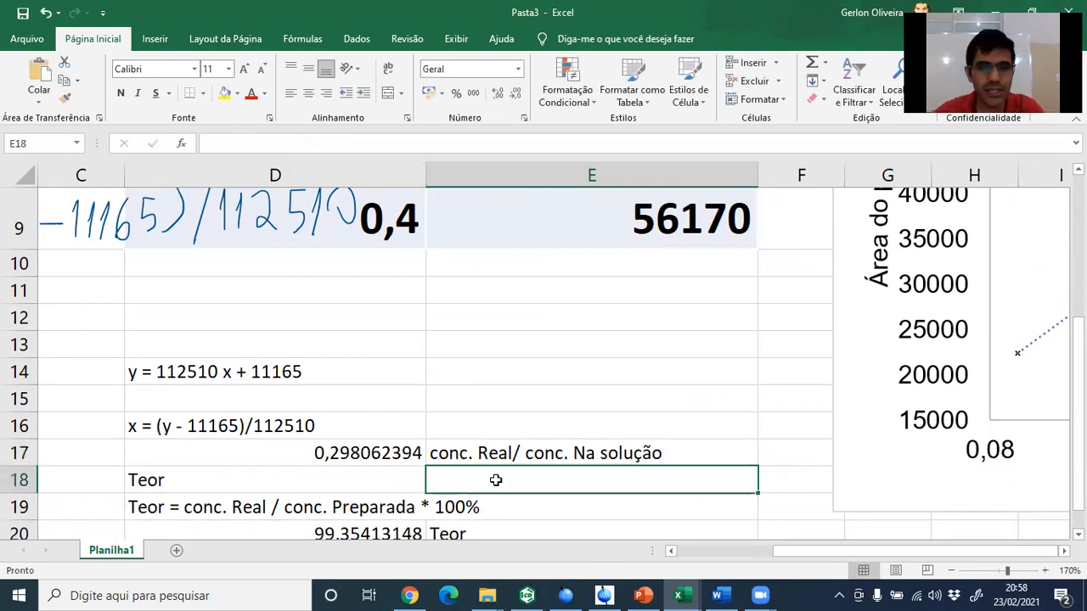
Step: Review the real concentration in D17 against the Teor formula text in D19 and the calculated content in D20
click(382, 453)
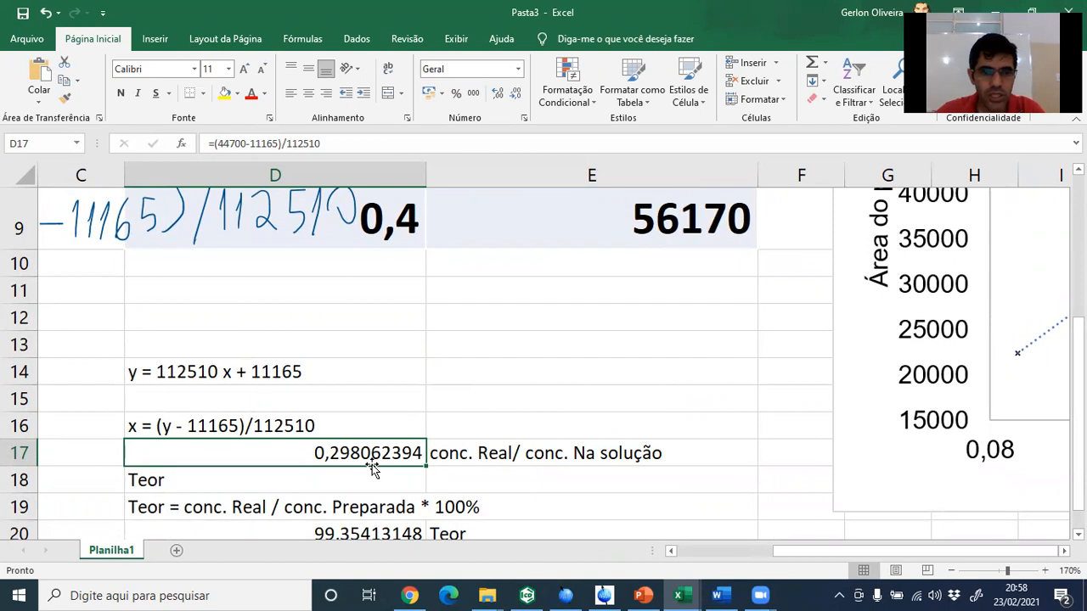
scroll(373, 469, down, 1)
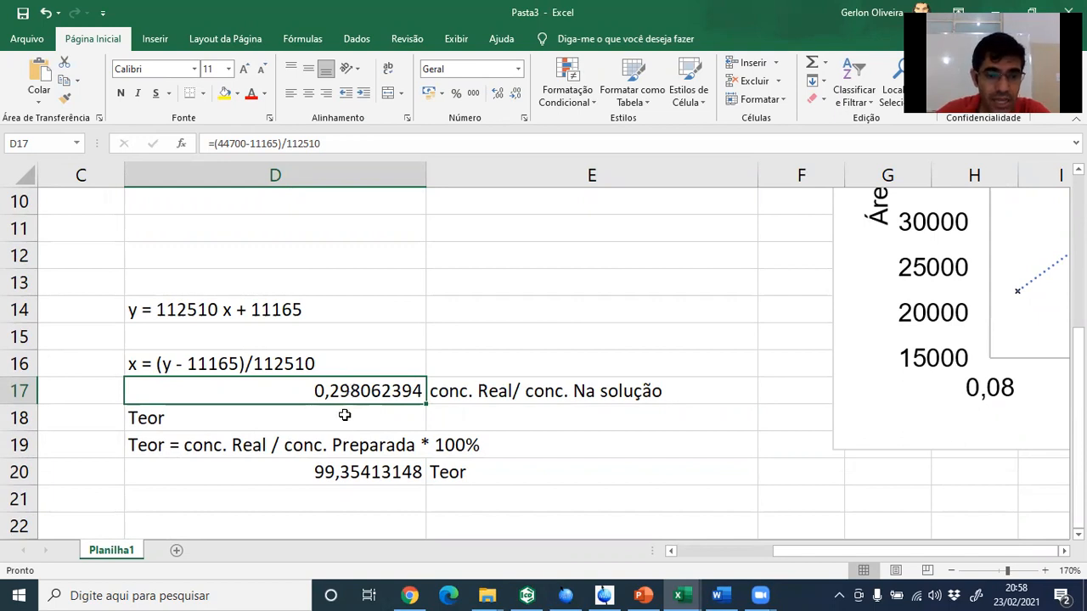
click(337, 474)
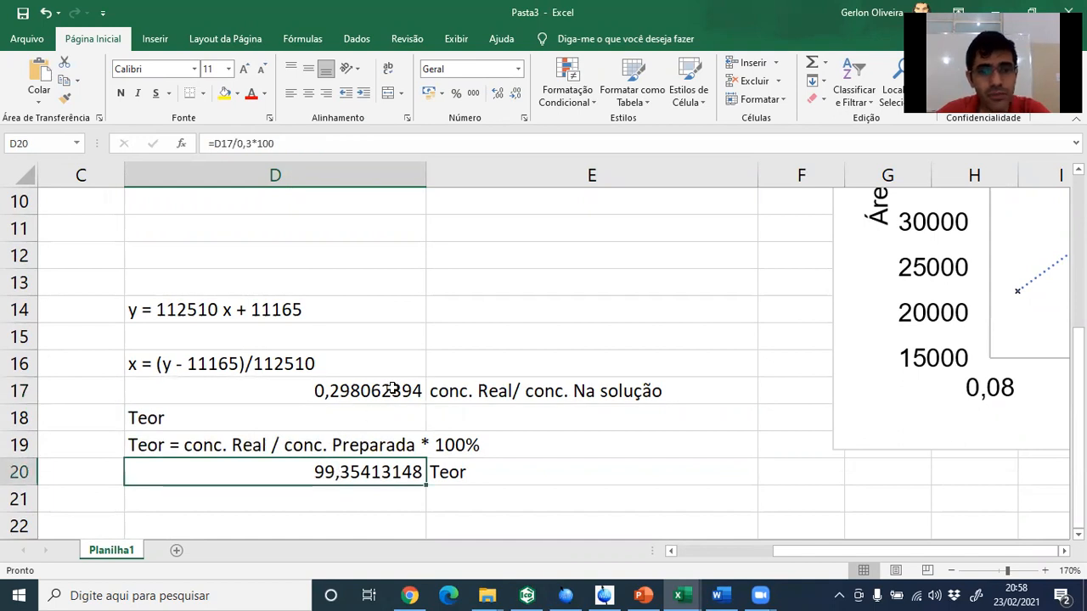
click(393, 387)
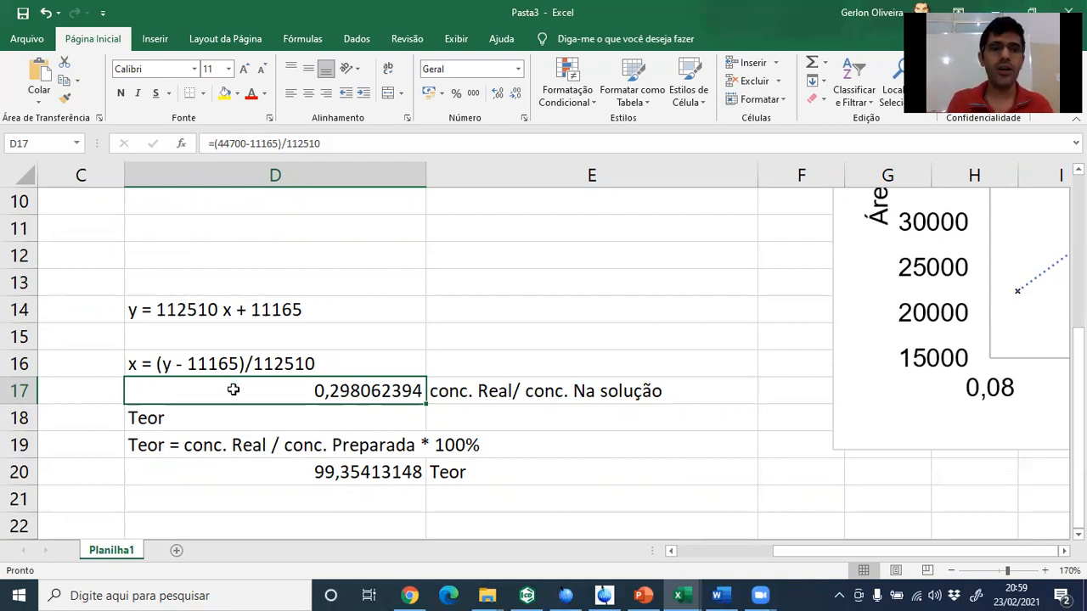
click(348, 409)
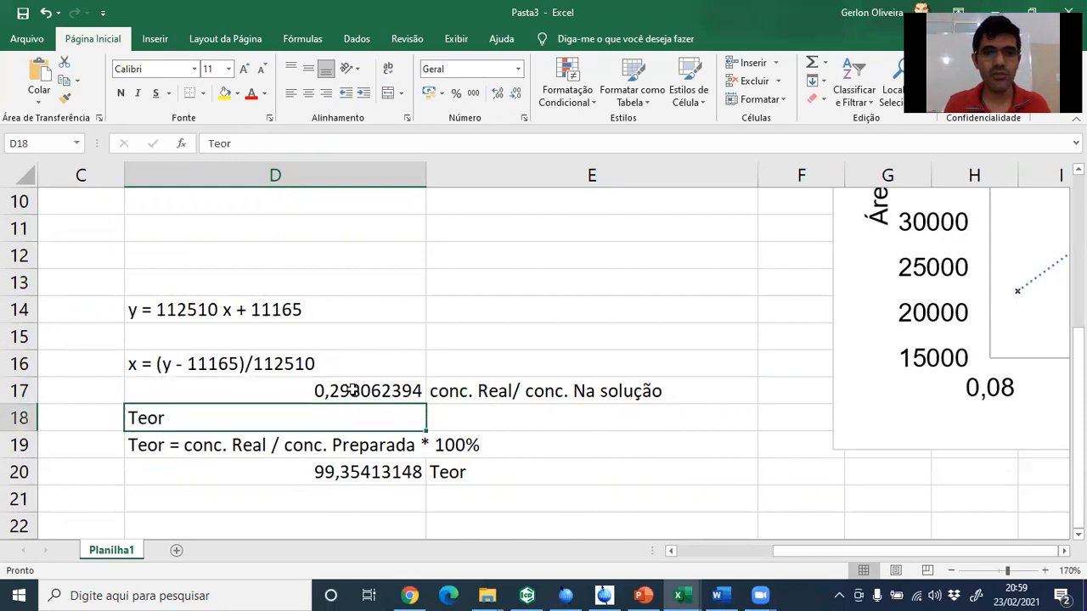
click(353, 391)
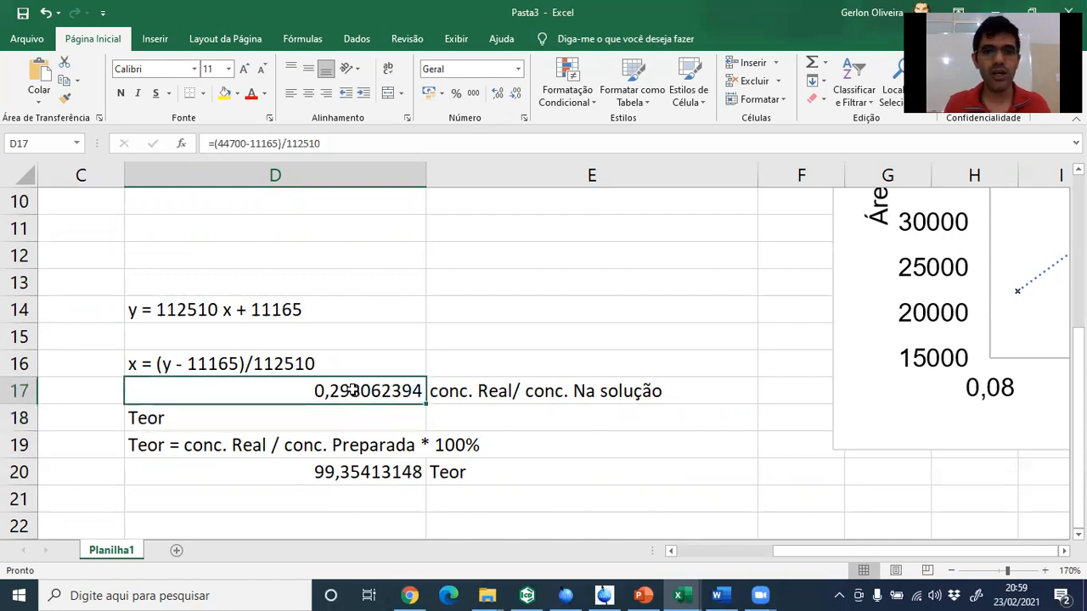
click(396, 443)
click(382, 471)
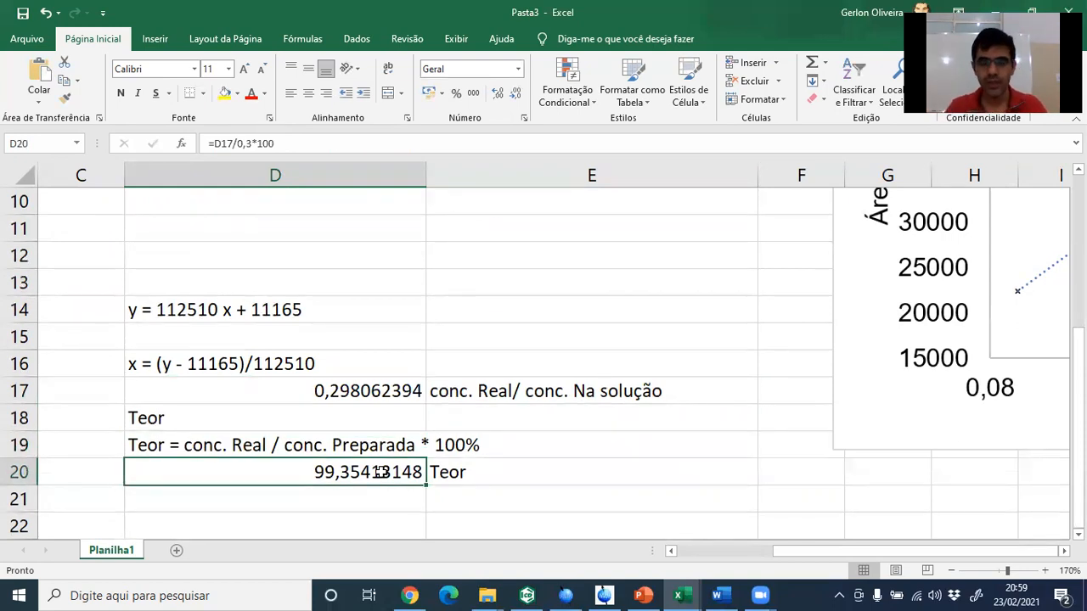
Step: Switch to the PowerPoint presentation "Aula 3 reg 2021-1" and open slide 24, "Ácido rosmarínico em alecrim"
key(alt+Tab)
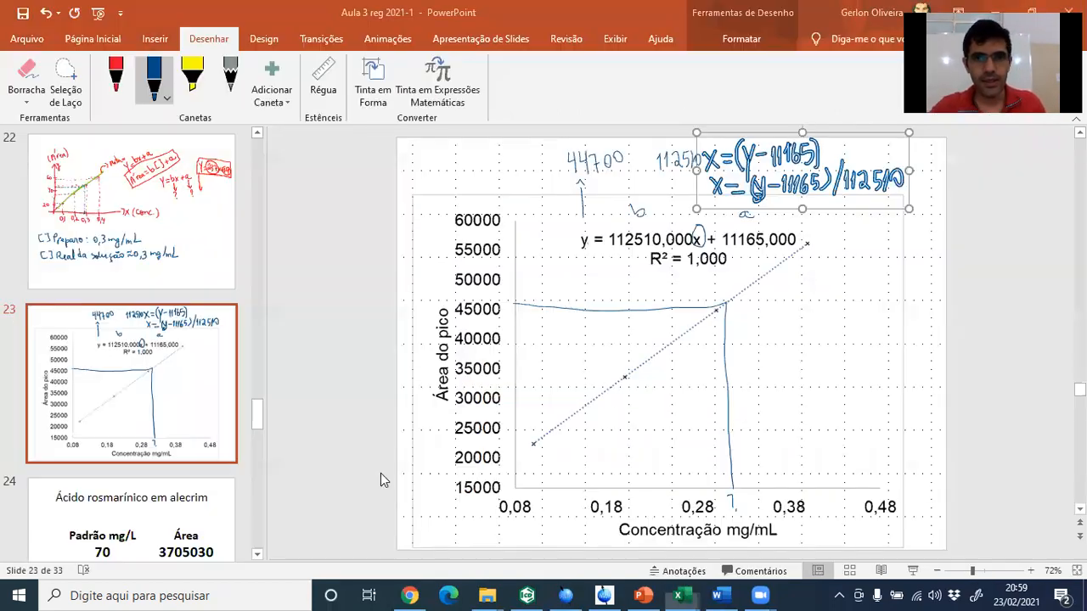
key(alt+Tab)
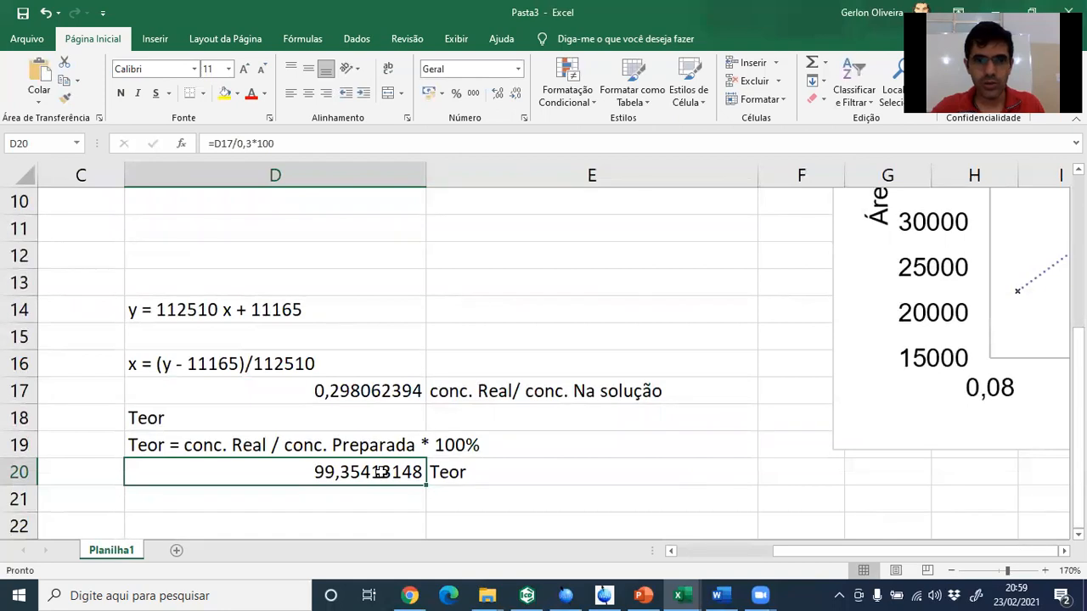
key(alt+Tab)
key(alt+Tab)
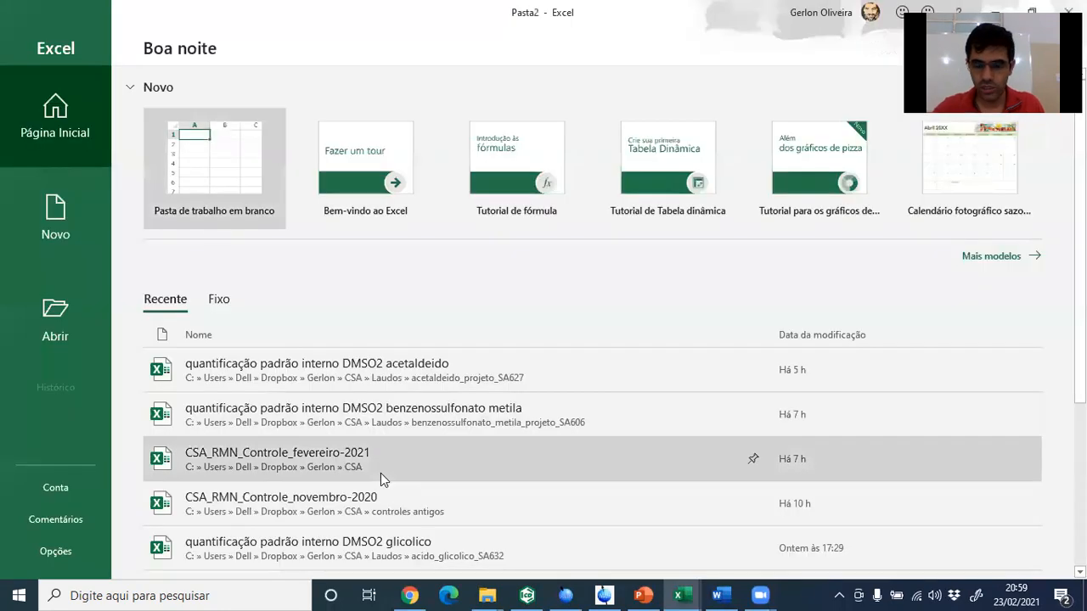
key(alt+Tab)
key(alt+shift+Tab)
key(alt+Tab)
key(alt+Tab)
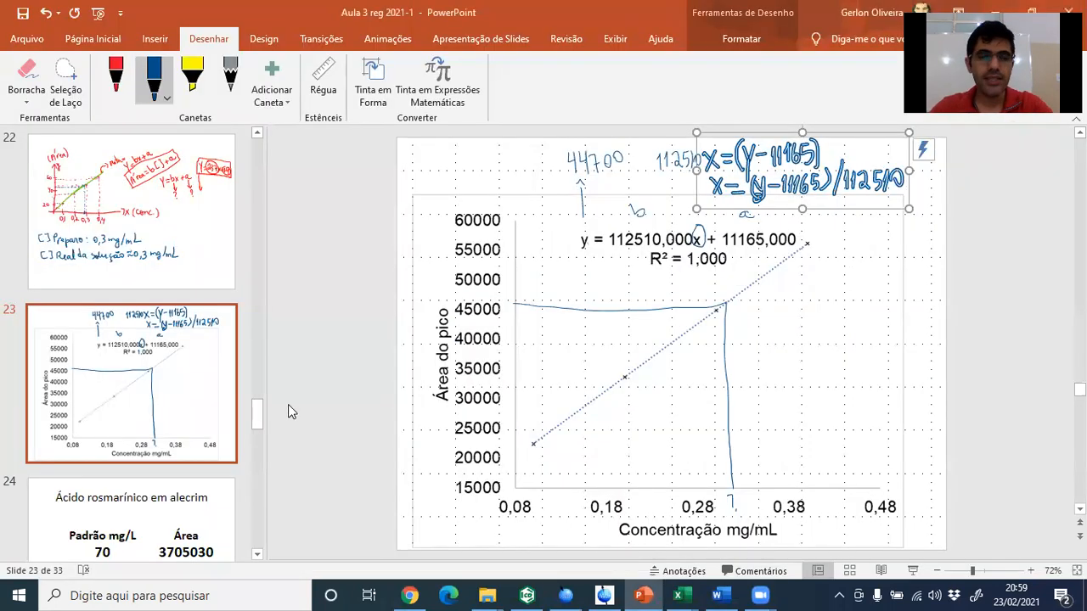
click(176, 505)
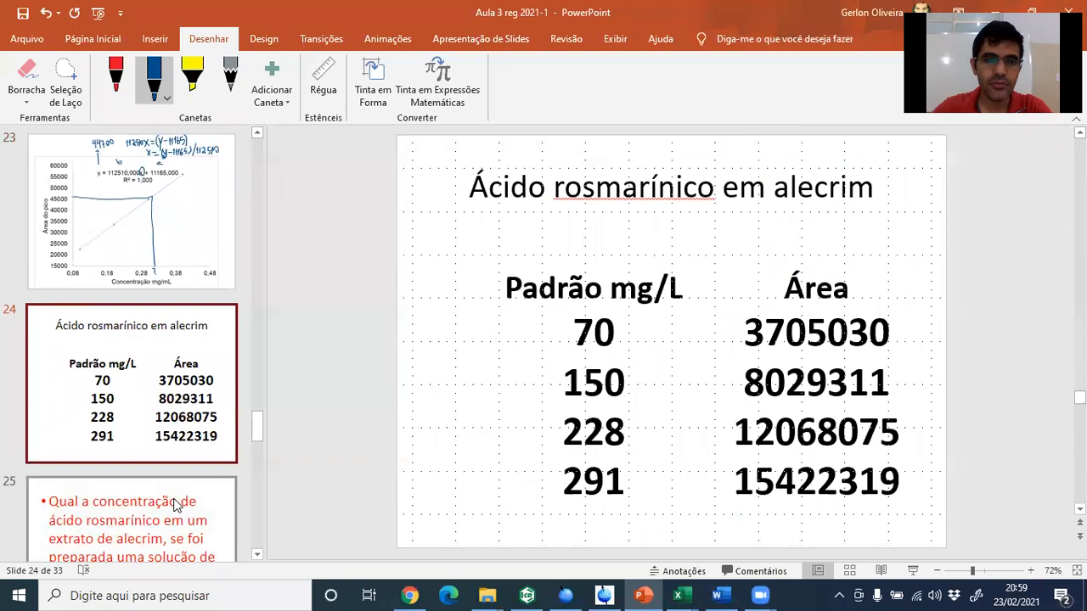